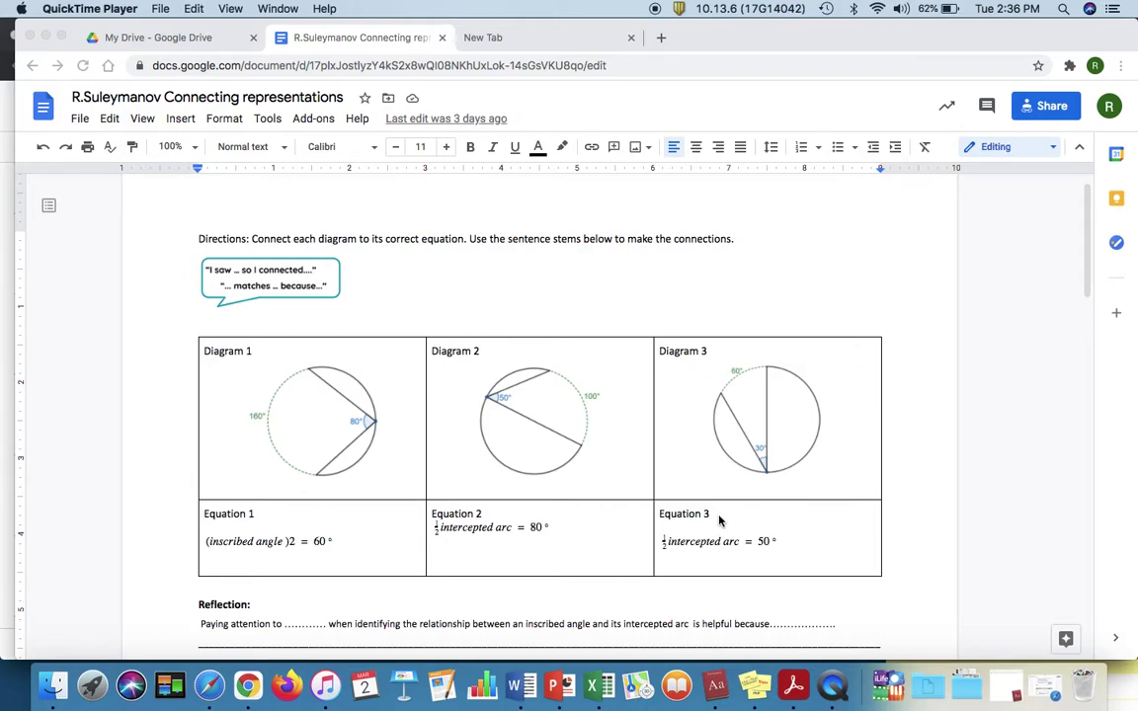
# Step: Scroll through the worksheet's first page down to page 2 with the 150° central-angle diagram
pyautogui.scroll(-1, 556, 509)
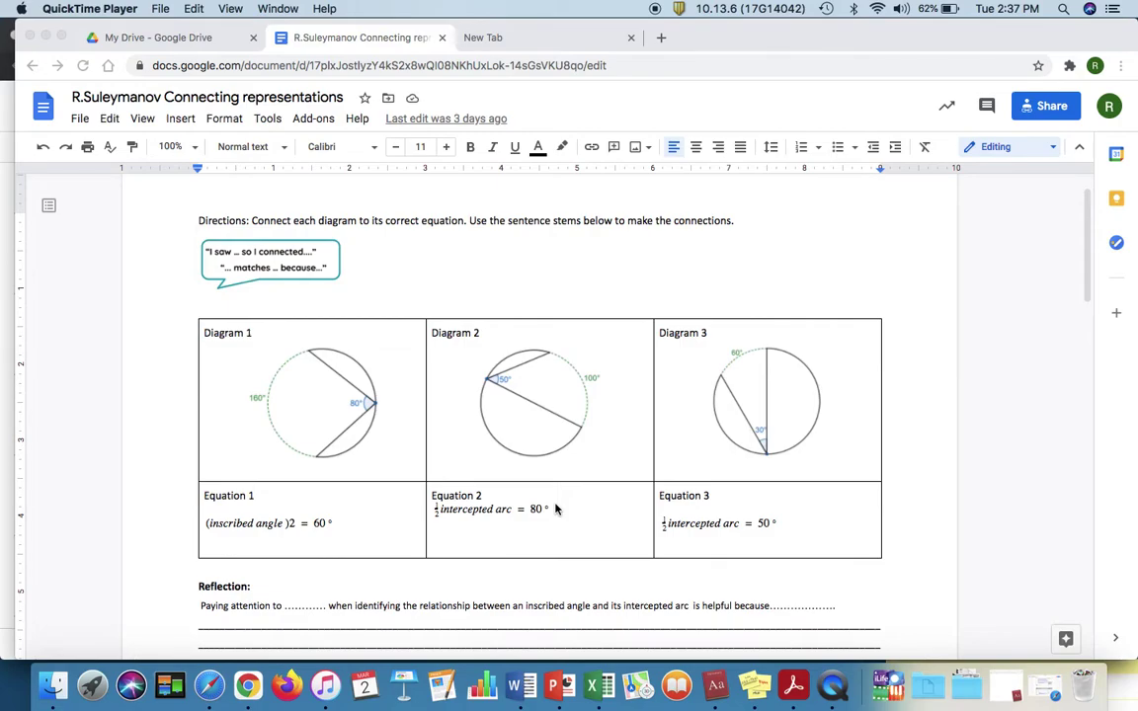
pyautogui.scroll(-1, 556, 509)
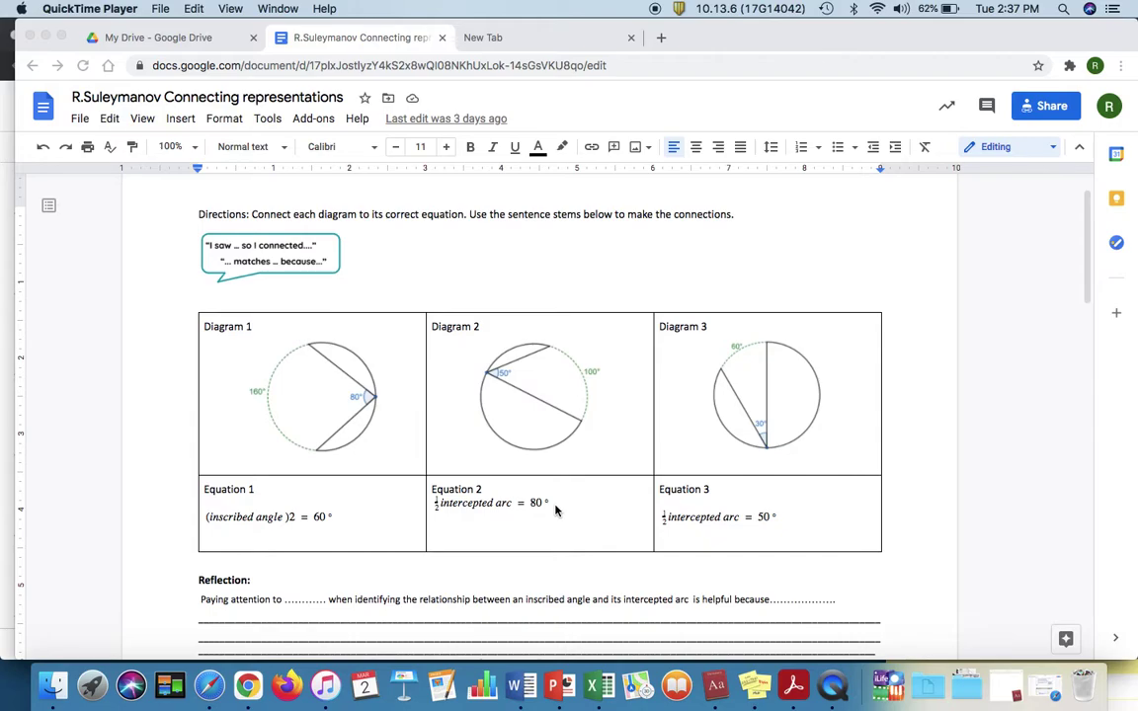
pyautogui.scroll(1, 556, 510)
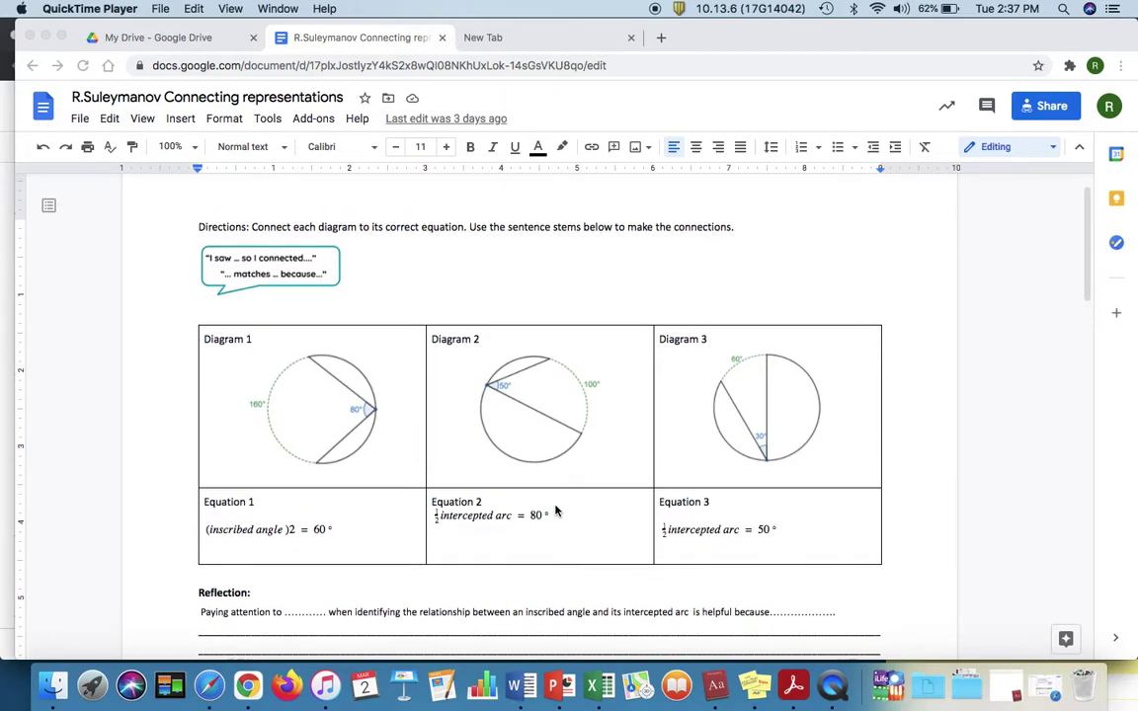
pyautogui.scroll(-1, 556, 511)
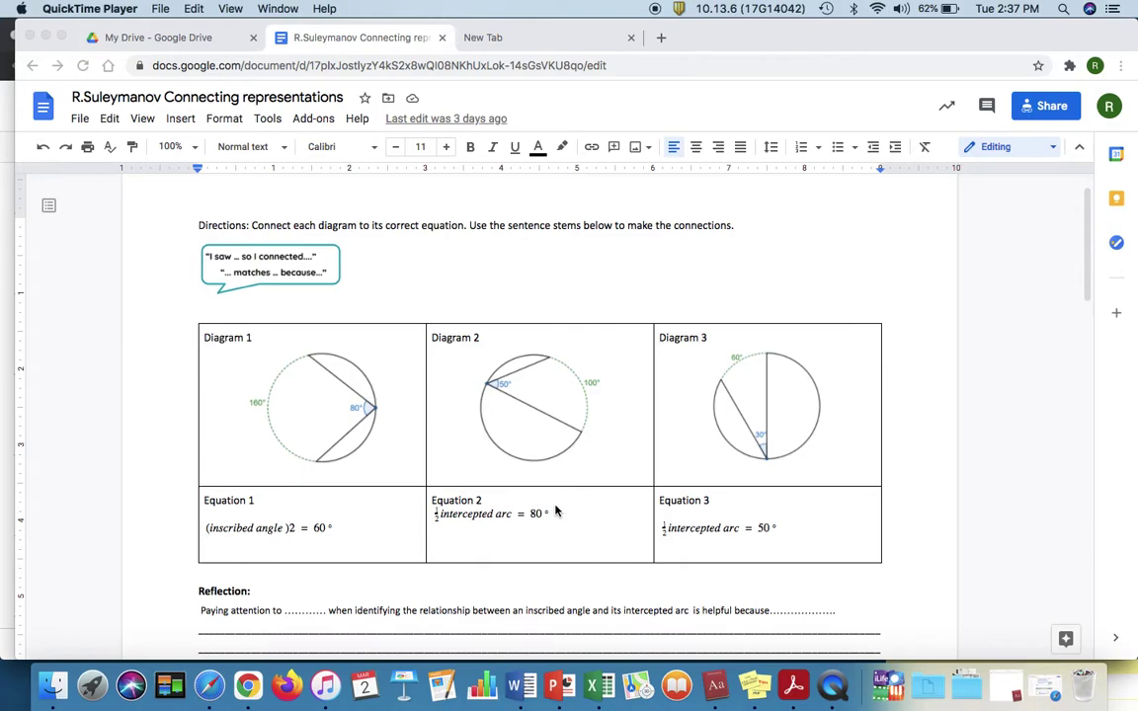
pyautogui.scroll(-1, 556, 510)
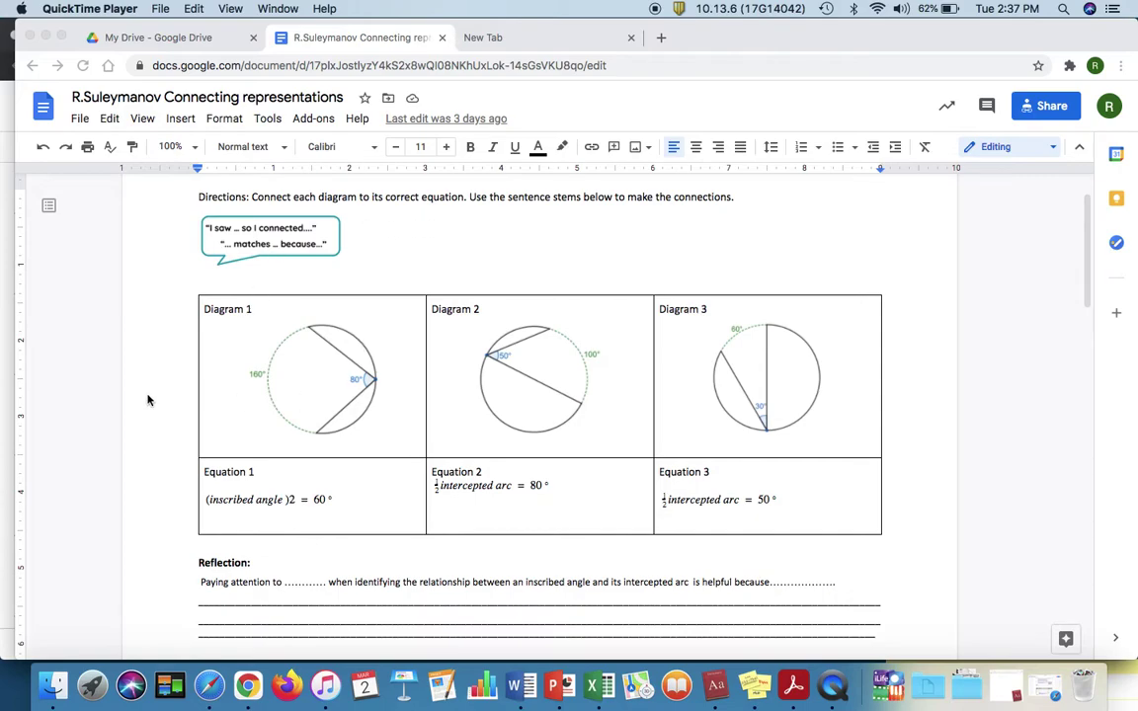
pyautogui.scroll(-1, 289, 541)
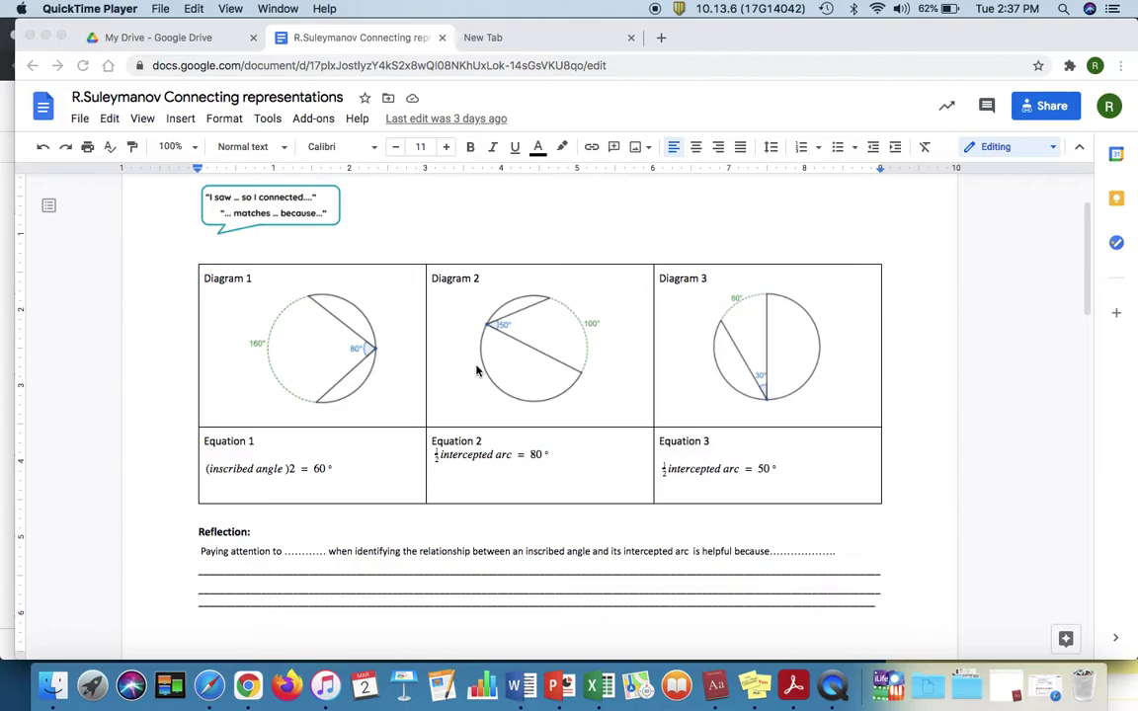
pyautogui.scroll(2, 476, 376)
pyautogui.scroll(-10, 476, 369)
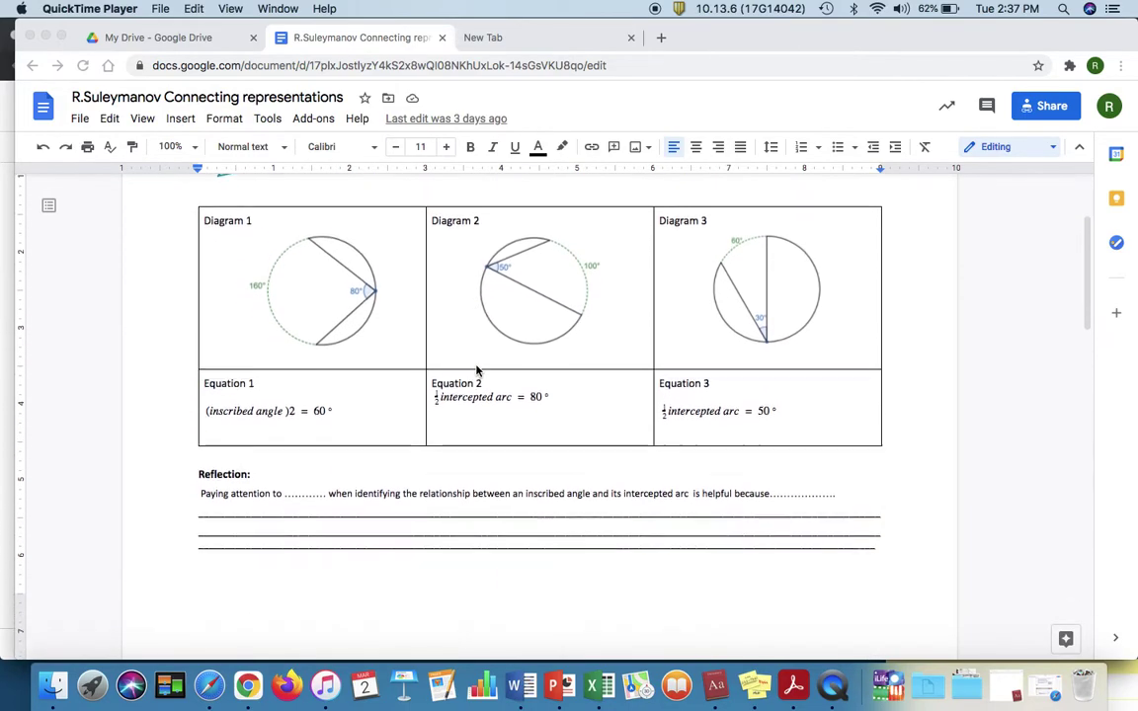
# Step: Scroll past the page 2 reflection lines to the New Visions Connecting Representations link
pyautogui.scroll(-5, 476, 370)
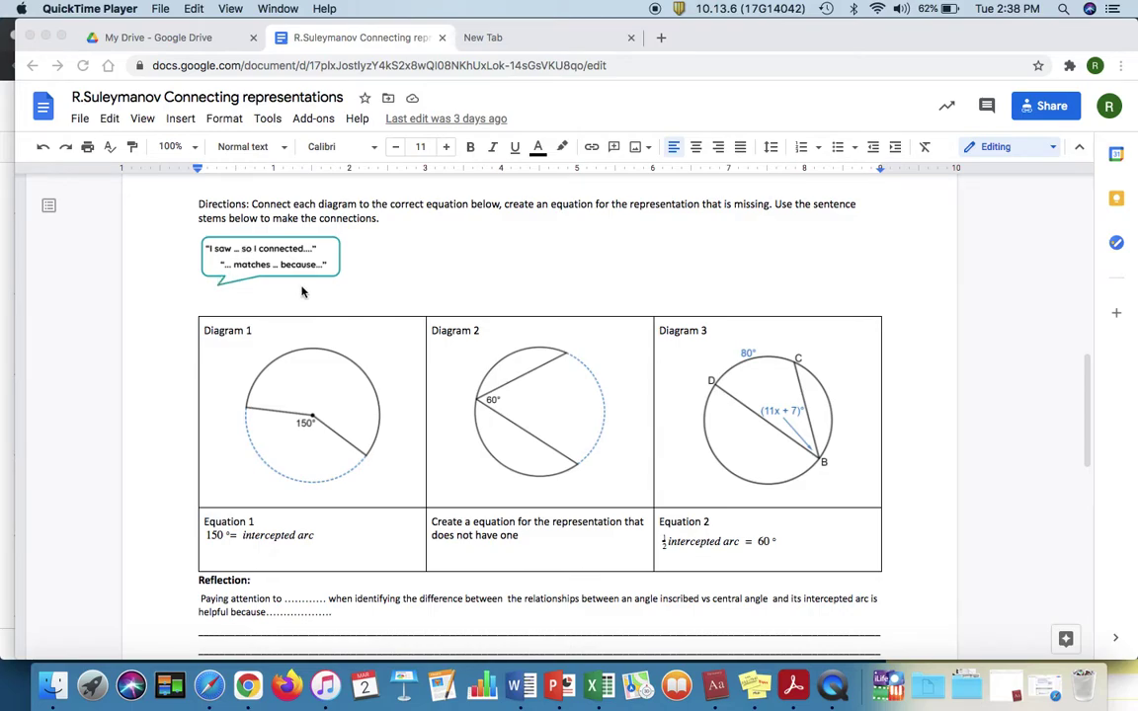
pyautogui.scroll(-1, 303, 299)
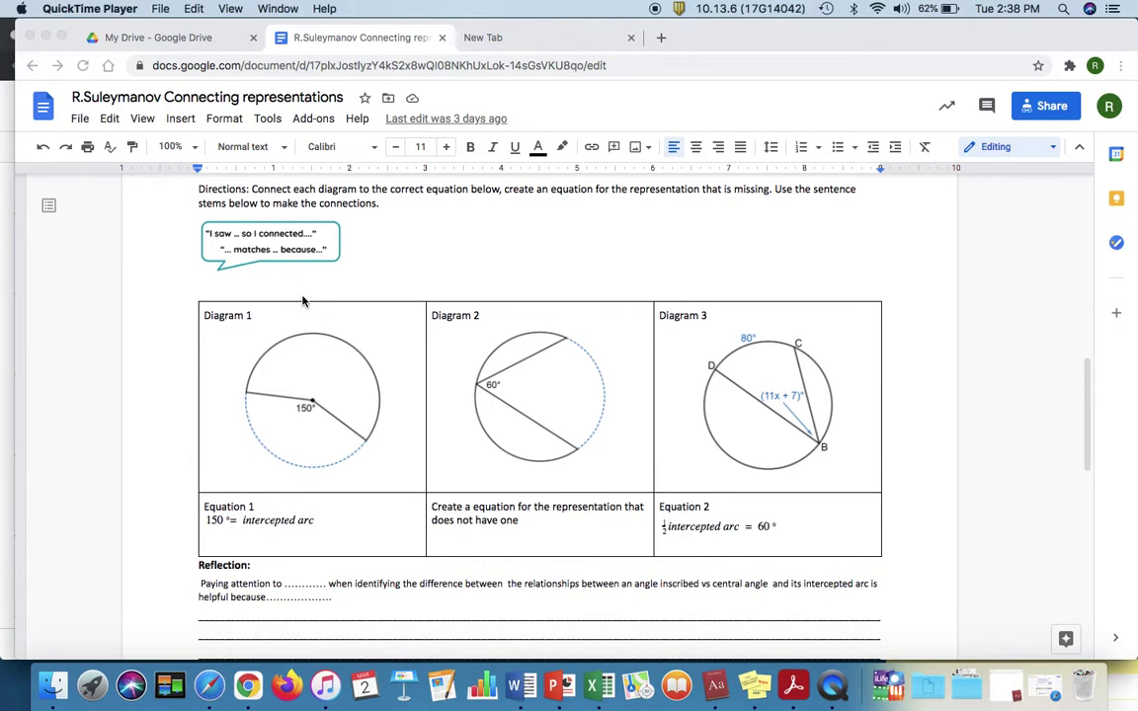
pyautogui.scroll(-1, 304, 299)
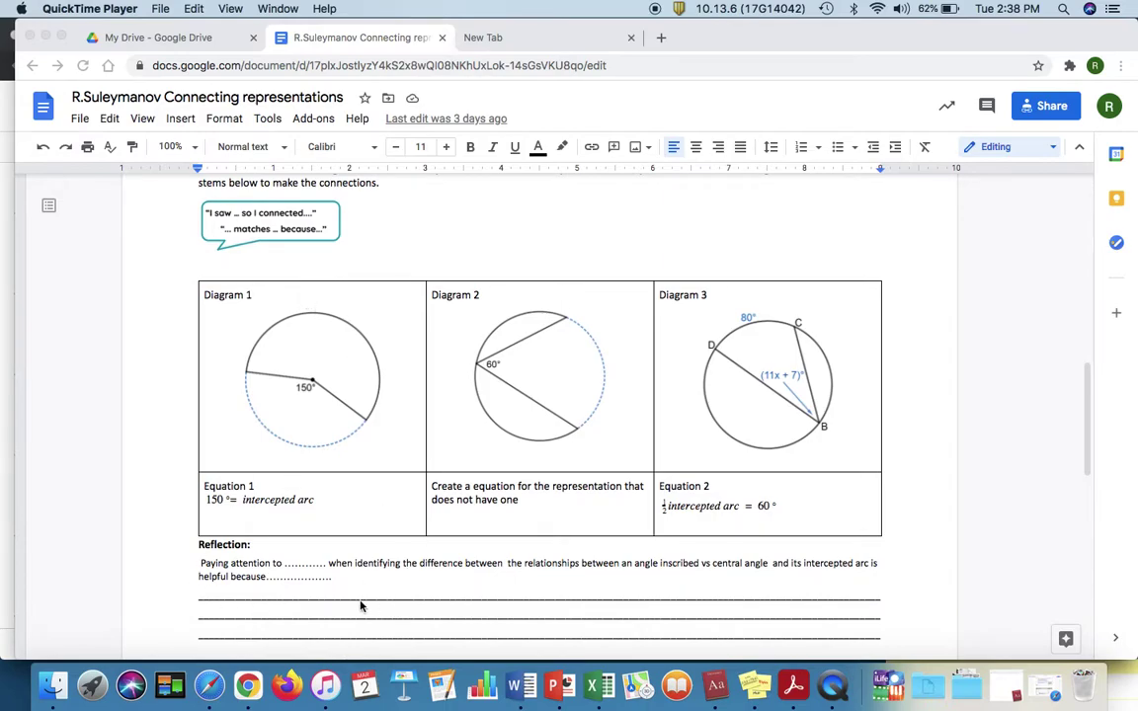
pyautogui.scroll(-6, 360, 606)
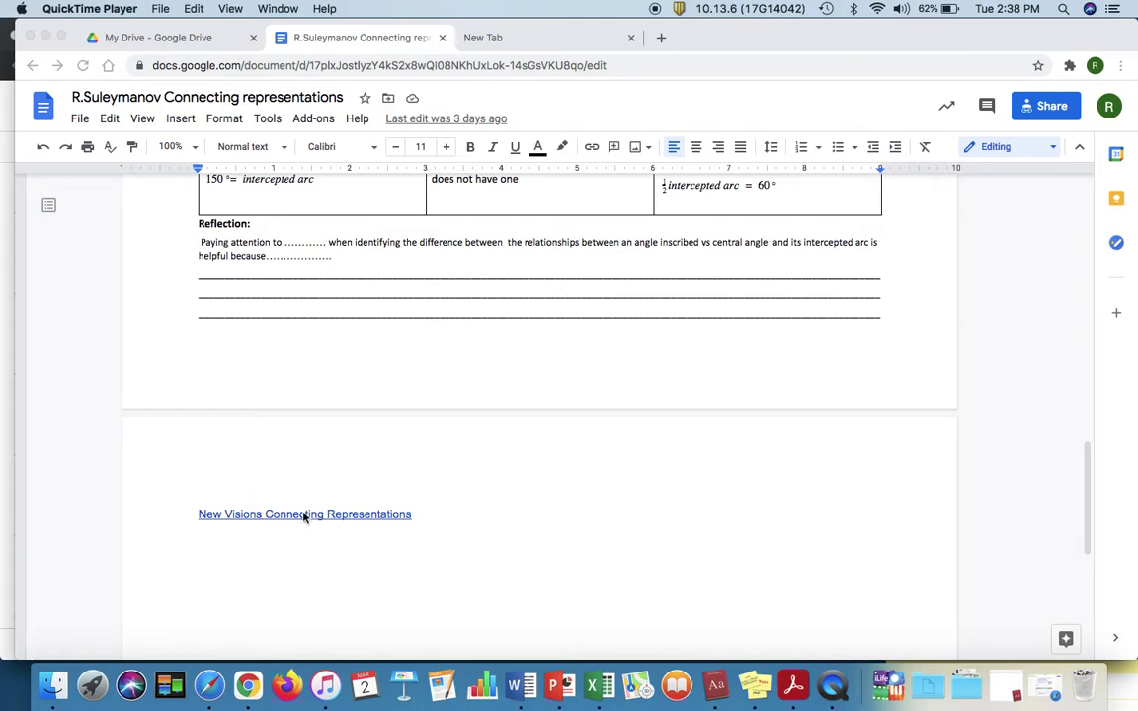
# Step: Follow the New Visions link and read the primer's Parts A–E, returning to its Overview
pyautogui.click(304, 513)
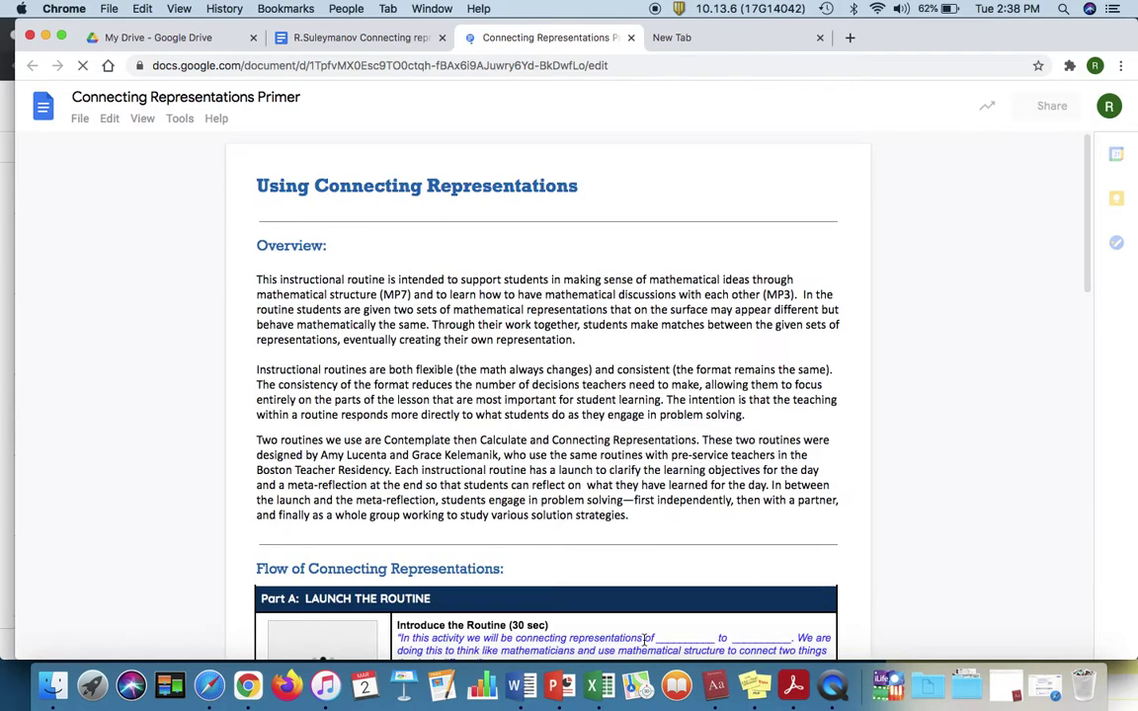
pyautogui.scroll(-2, 752, 522)
pyautogui.scroll(-3, 752, 522)
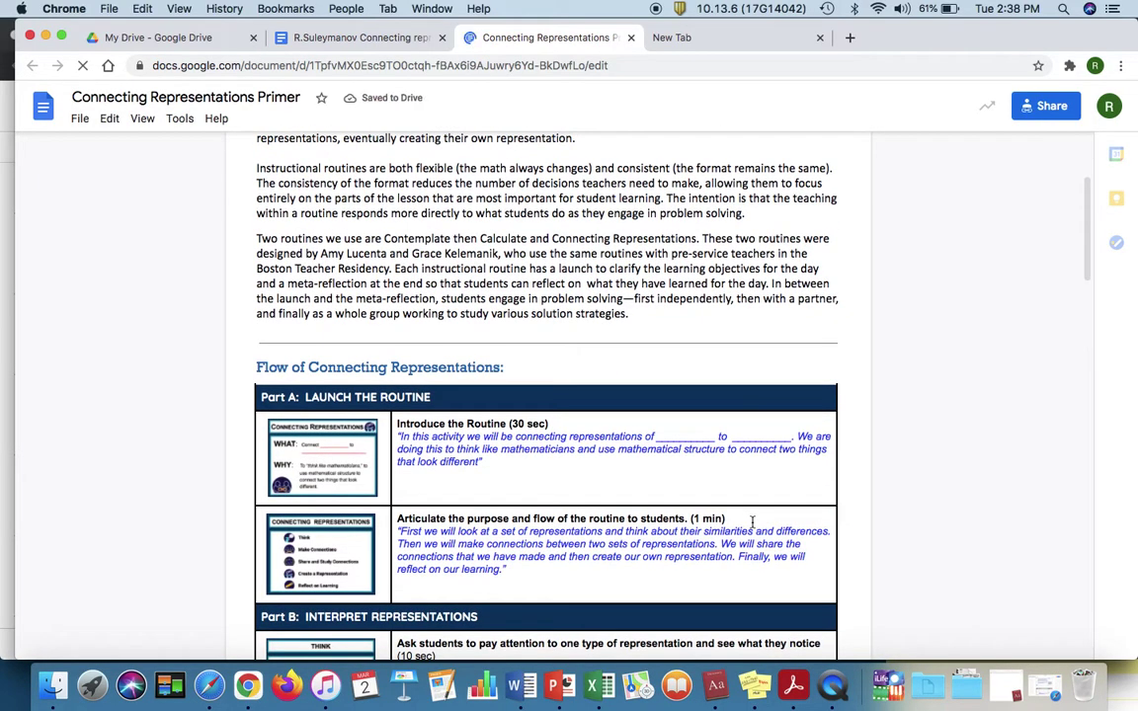
pyautogui.scroll(-7, 752, 522)
pyautogui.scroll(-5, 752, 522)
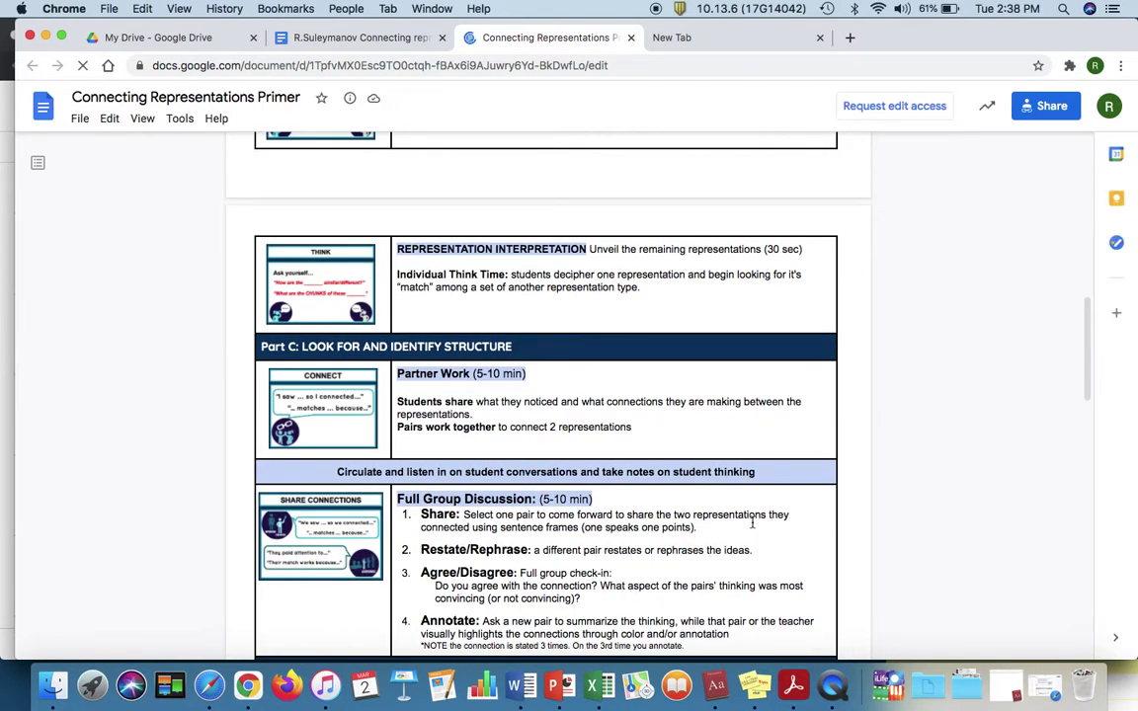
pyautogui.scroll(-7, 751, 524)
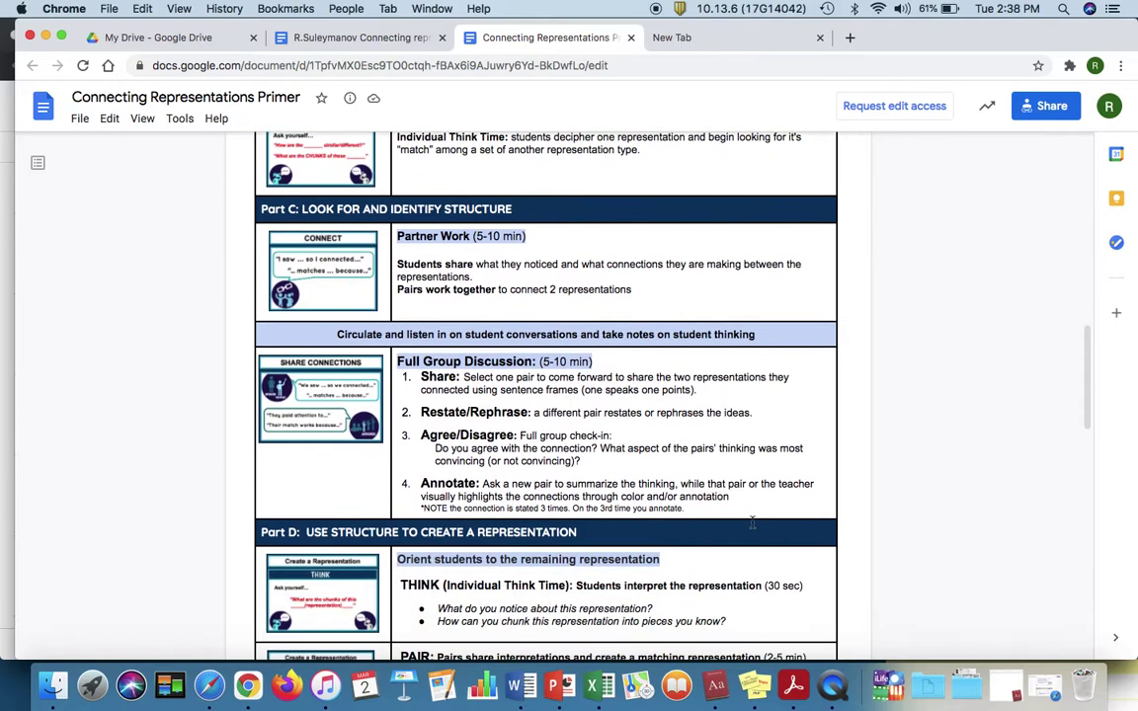
pyautogui.scroll(-6, 752, 523)
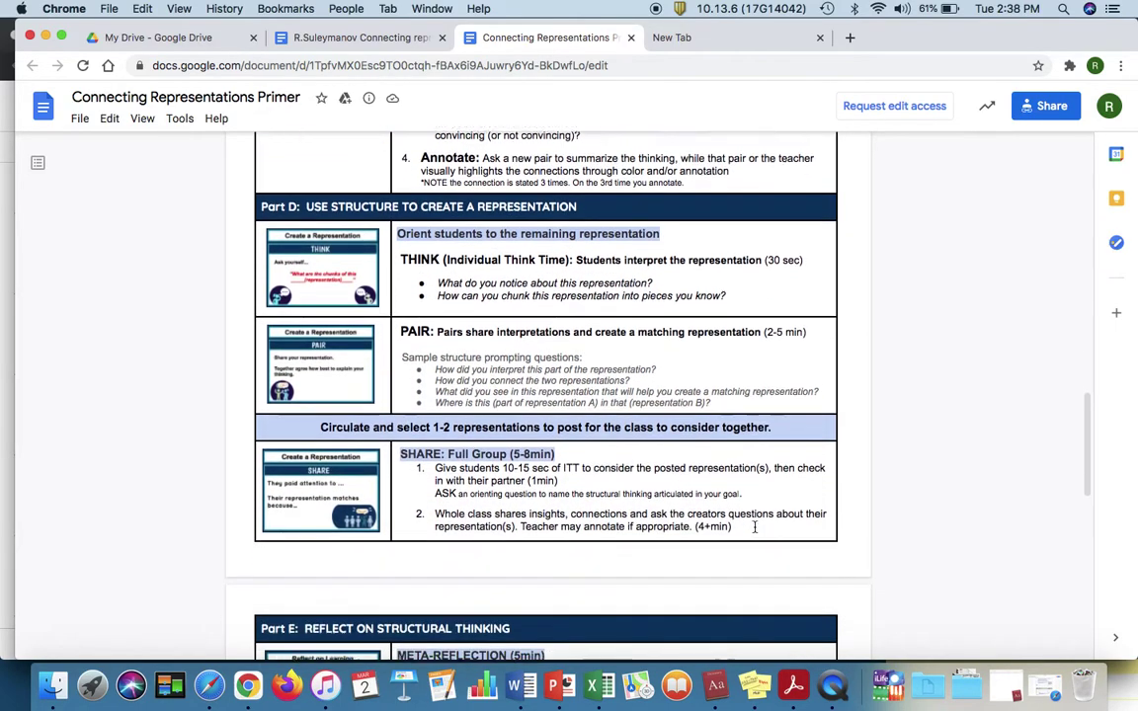
pyautogui.scroll(15, 754, 526)
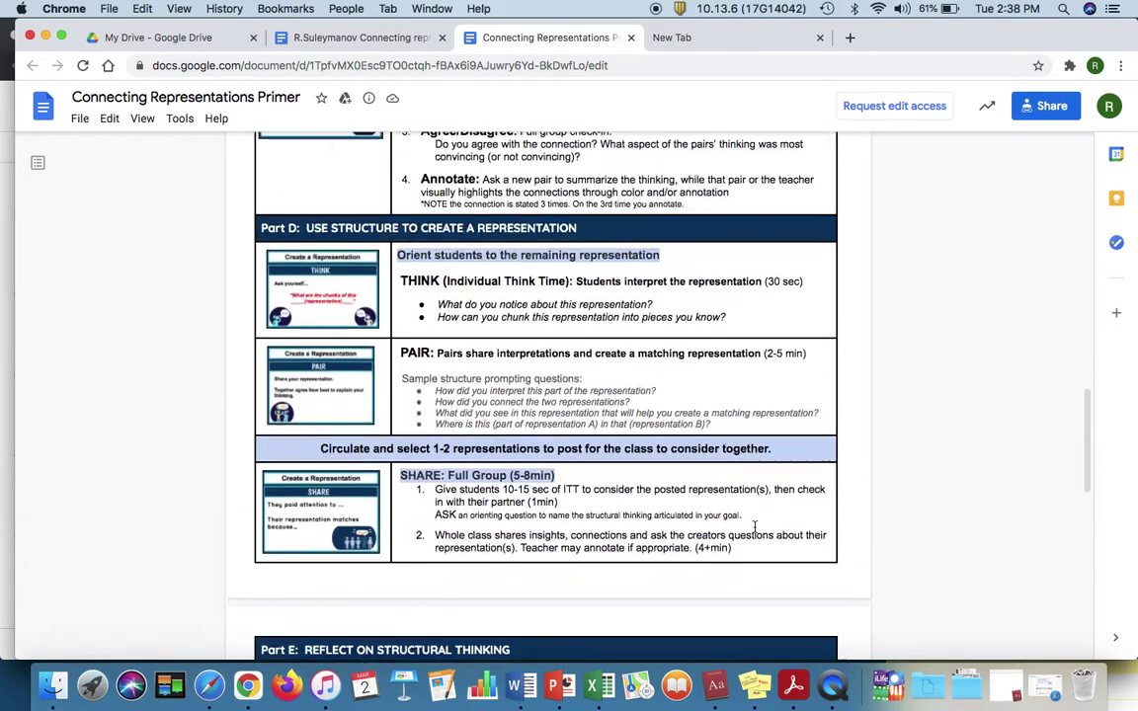
pyautogui.scroll(10, 755, 527)
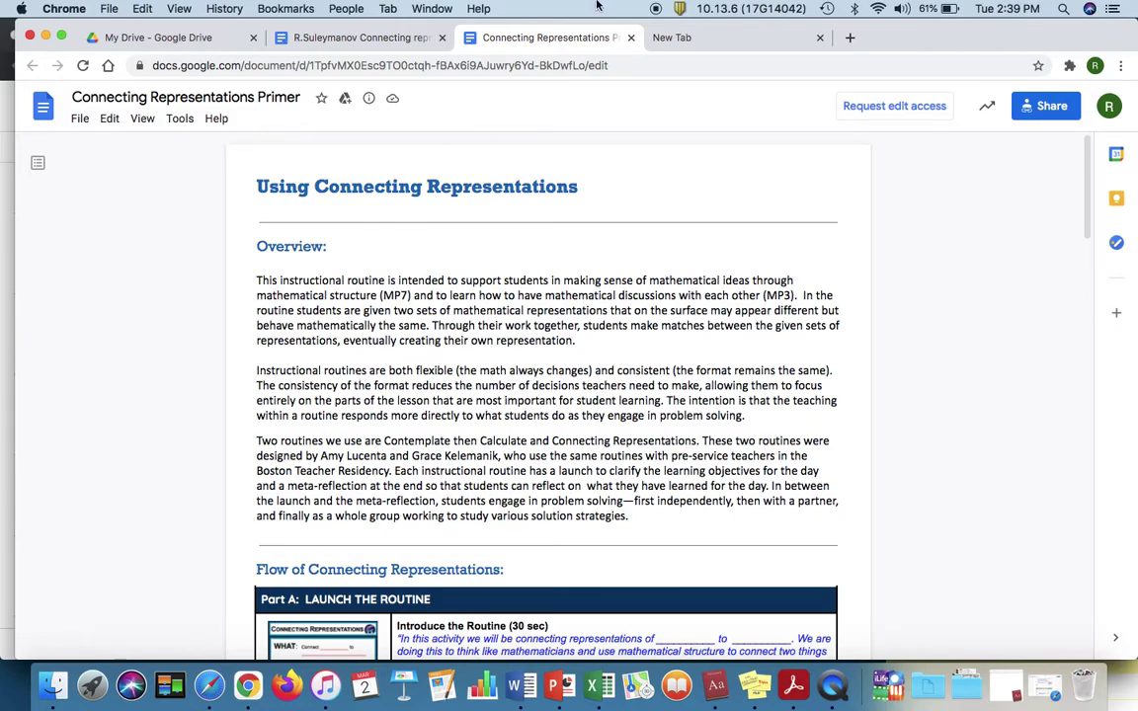
# Step: Go to the Desmos teacher activities site in a new tab and show the Custom activities
pyautogui.click(686, 38)
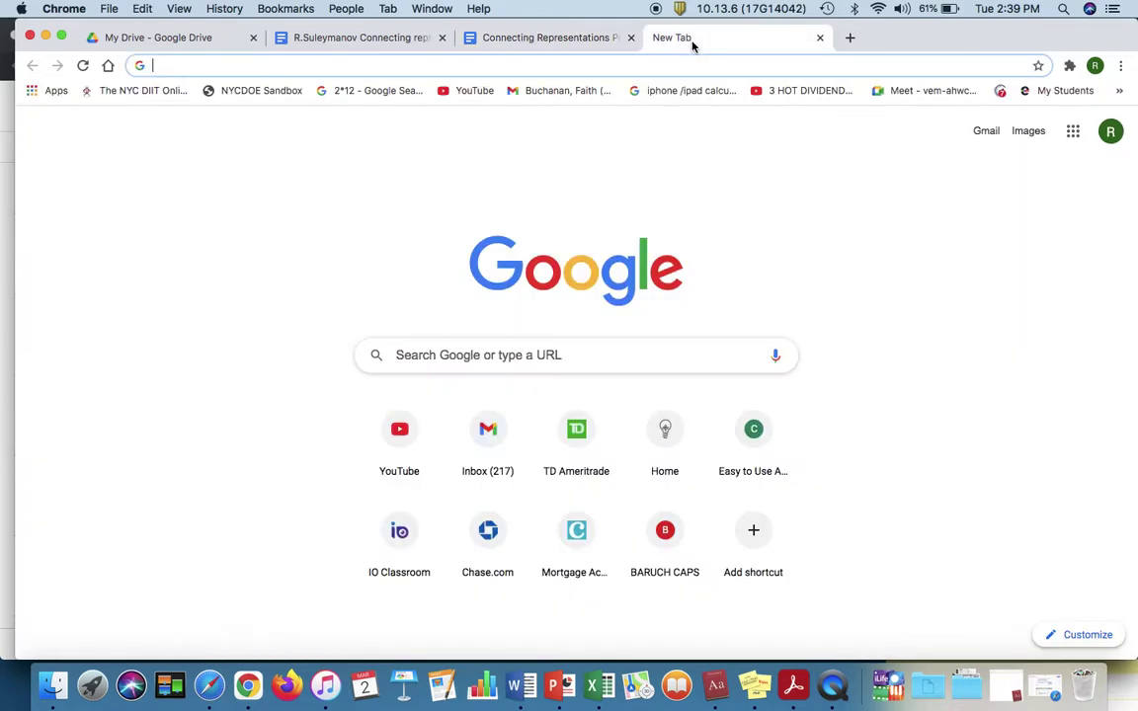
pyautogui.write('des')
pyautogui.press('Return')
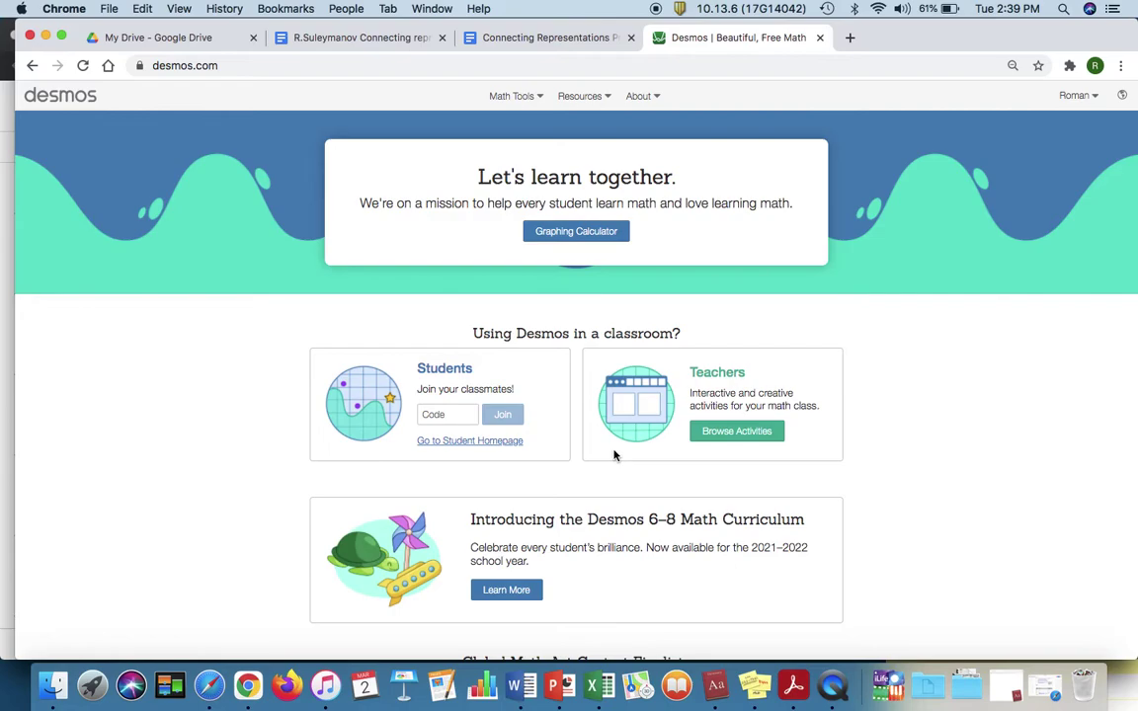
pyautogui.click(735, 434)
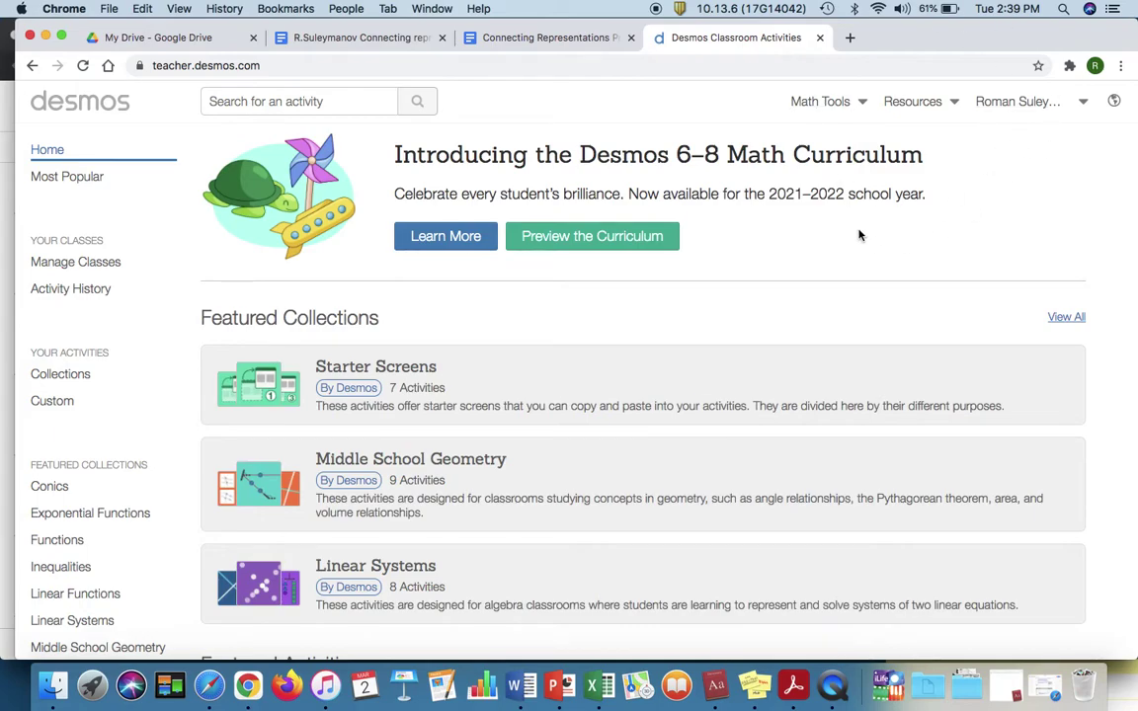
pyautogui.click(66, 402)
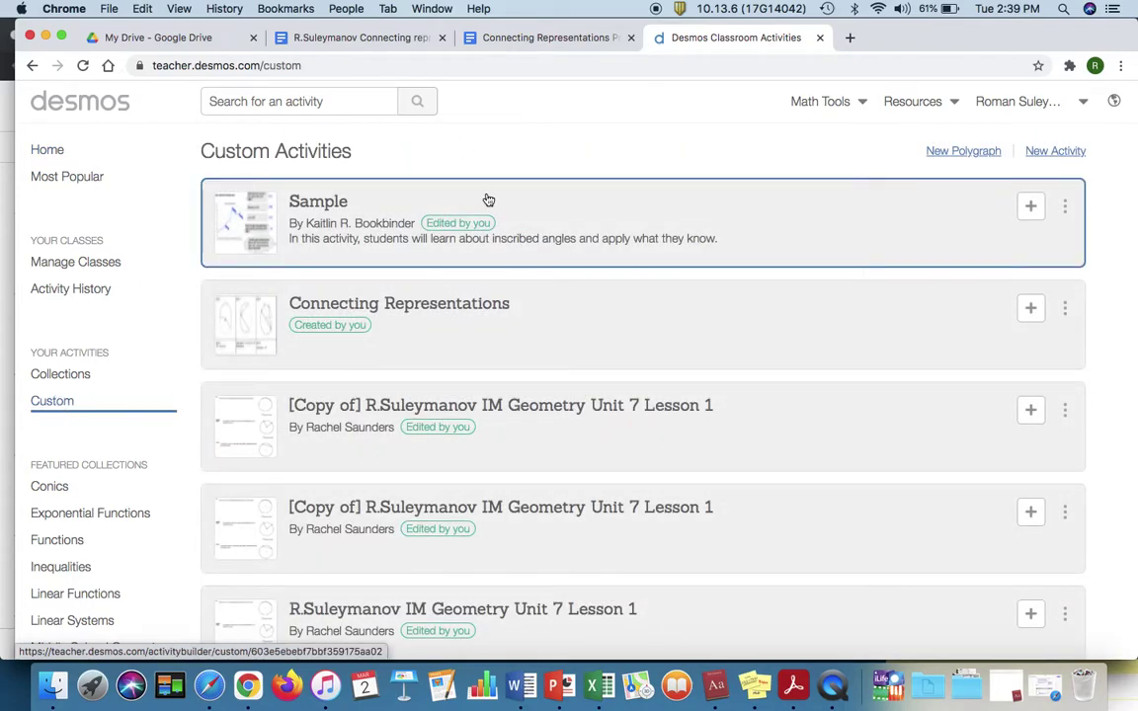
# Step: Create a new activity titled 'Connecting Representations'
pyautogui.click(1069, 153)
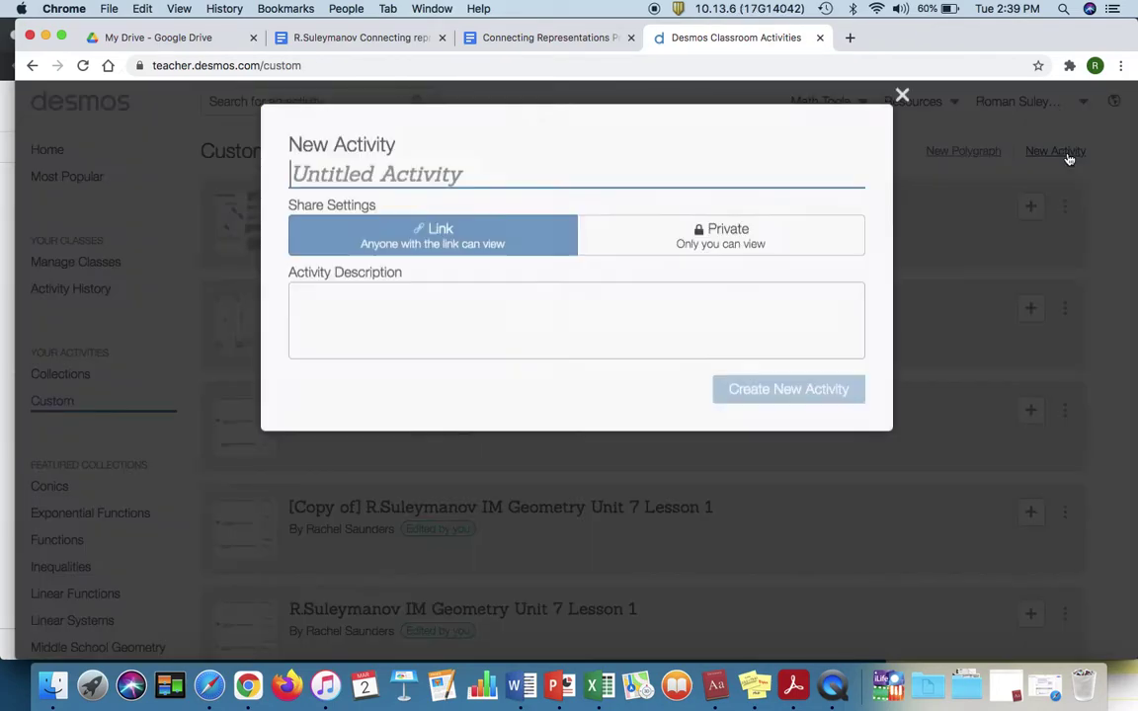
pyautogui.write('Co')
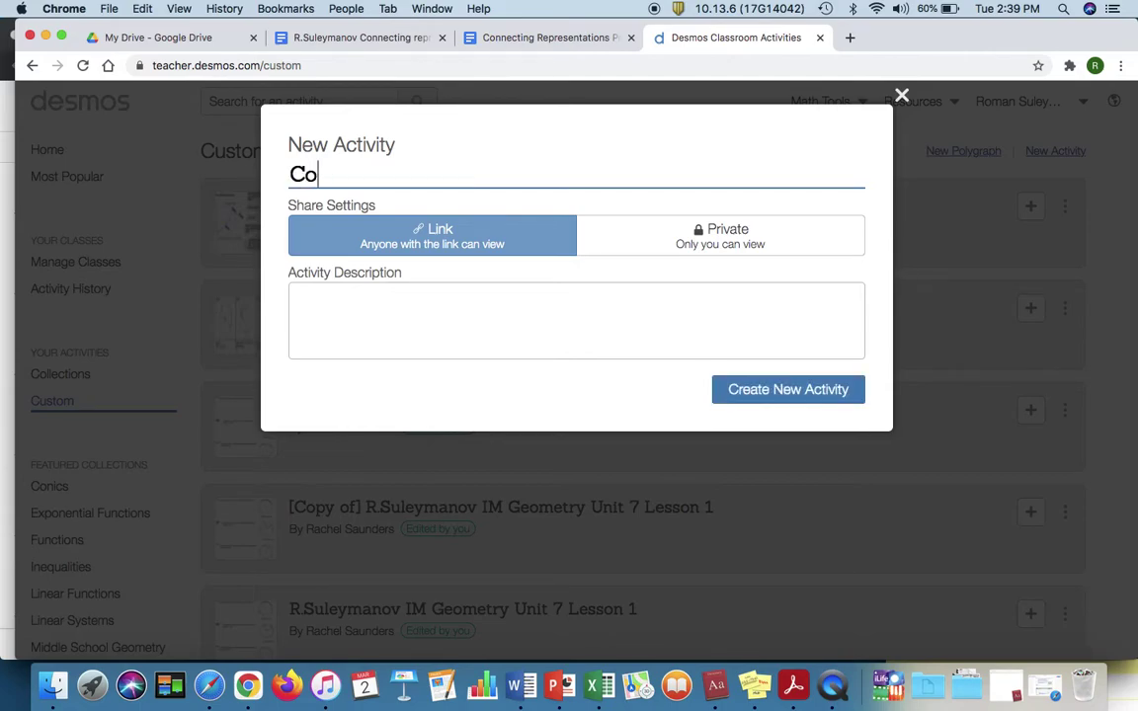
pyautogui.write('nnecting Repr')
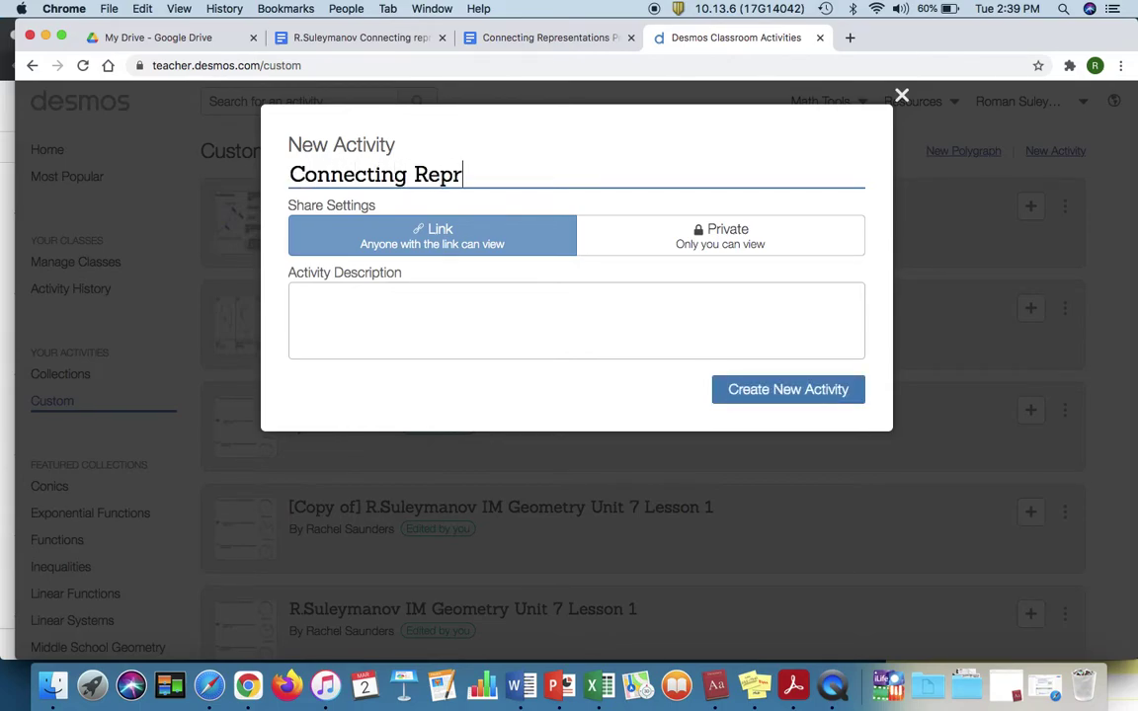
pyautogui.write('esentations')
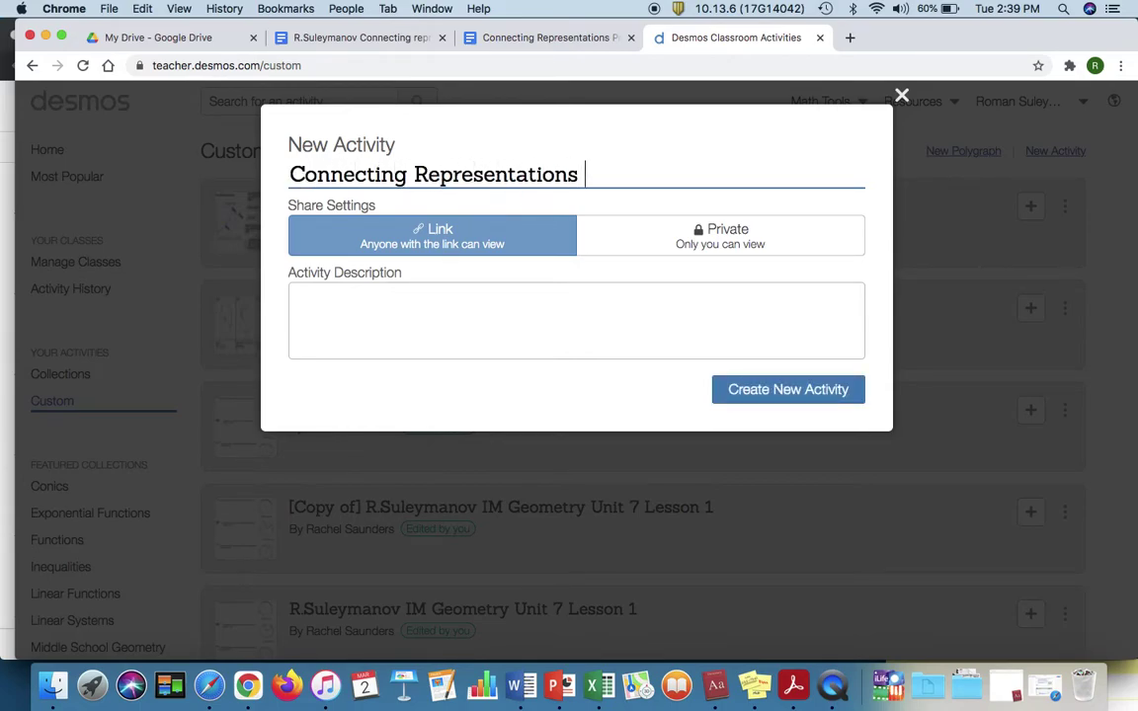
pyautogui.click(790, 391)
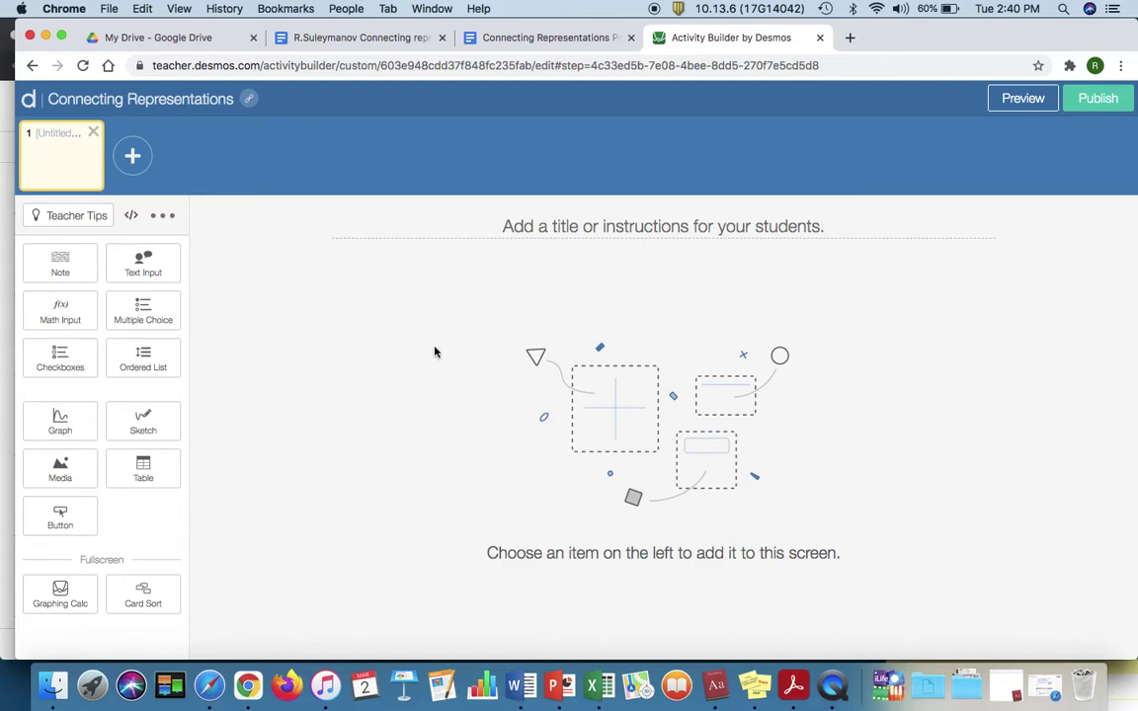
# Step: Put a card sort on screen 1 with three image cards and three math-or-text cards
pyautogui.click(148, 603)
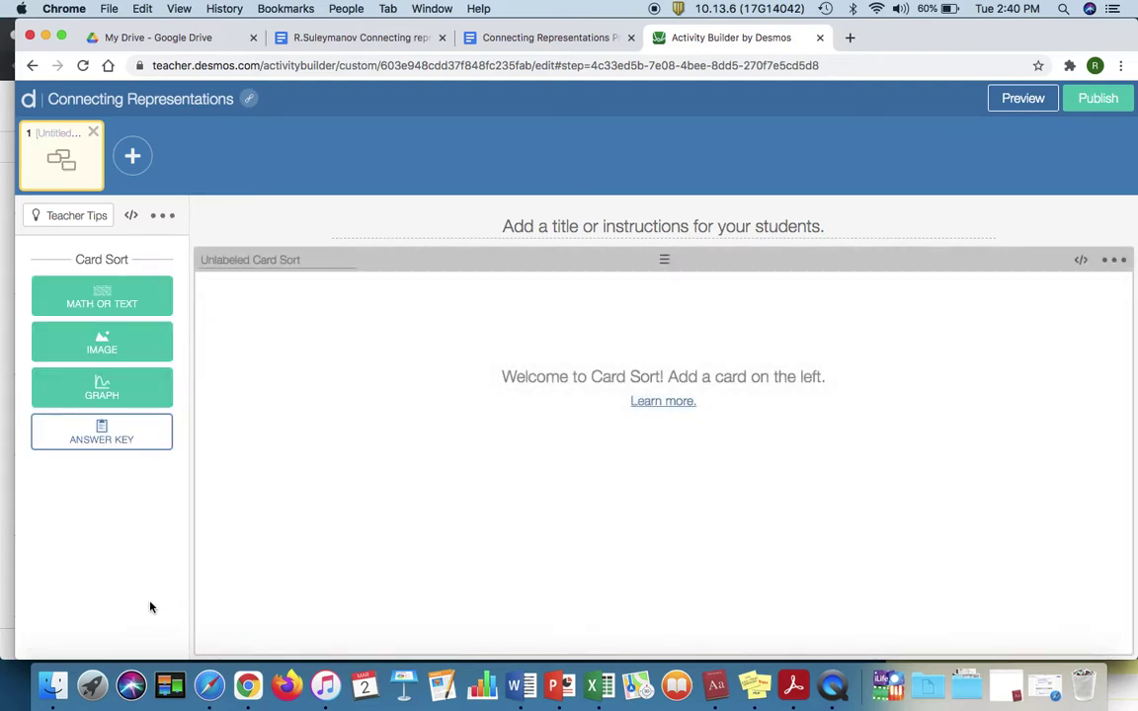
pyautogui.click(105, 341)
pyautogui.click(106, 342)
pyautogui.click(106, 342)
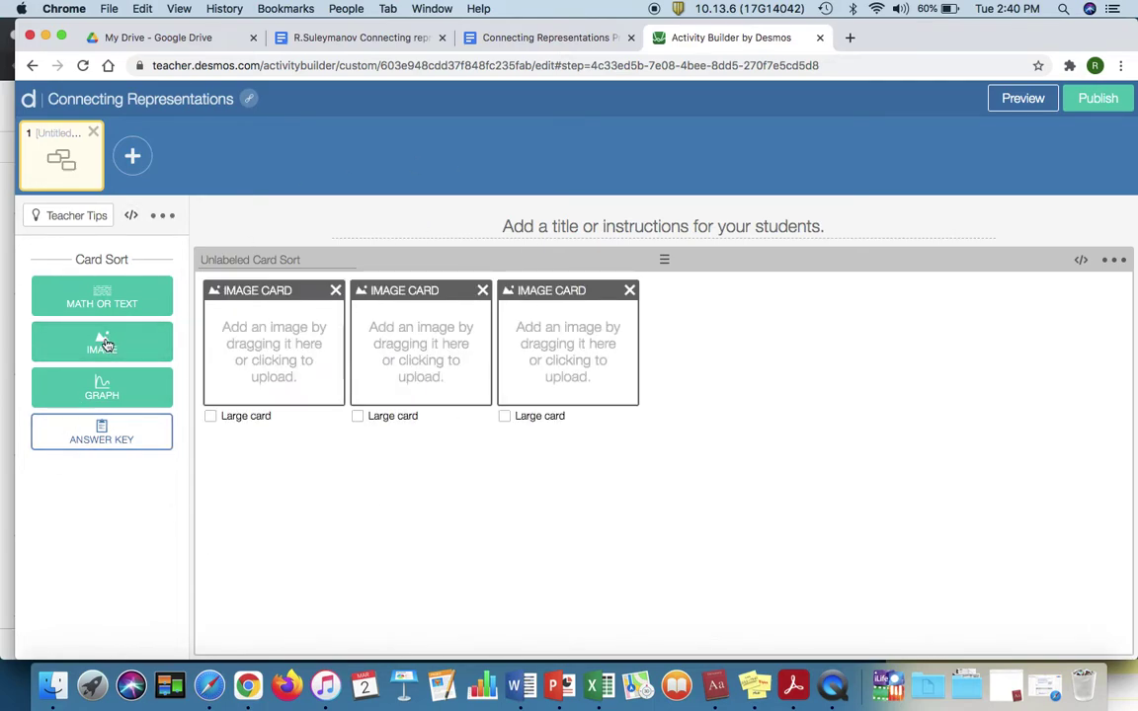
pyautogui.click(115, 306)
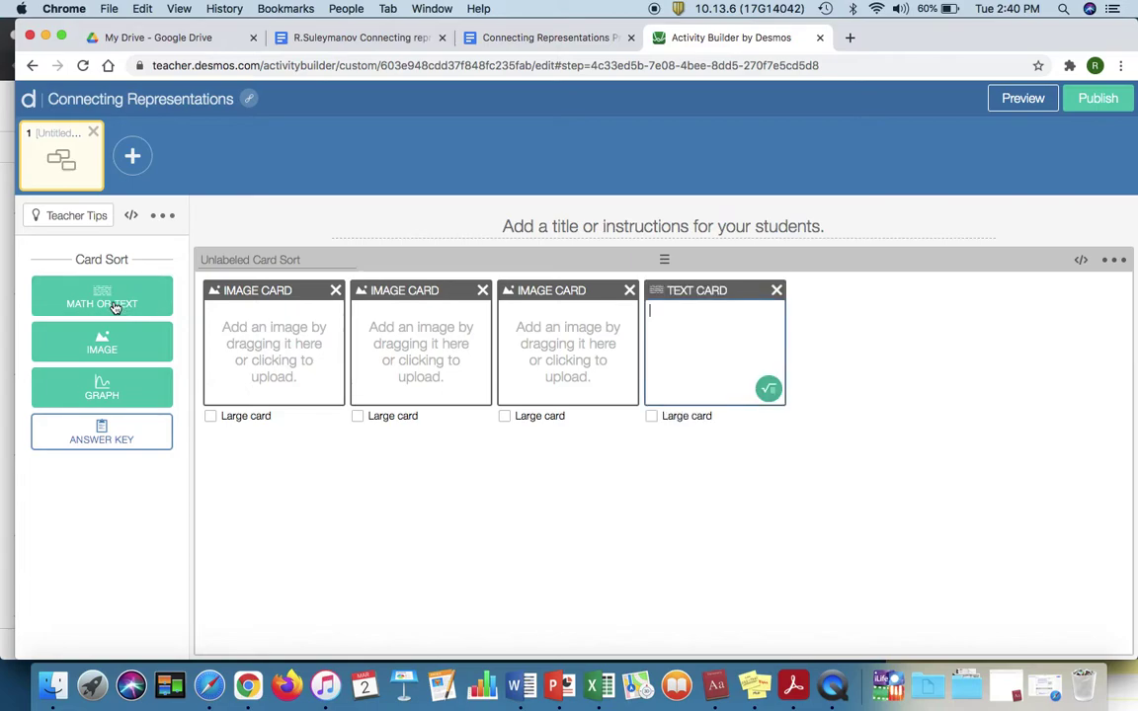
pyautogui.click(115, 306)
pyautogui.click(114, 307)
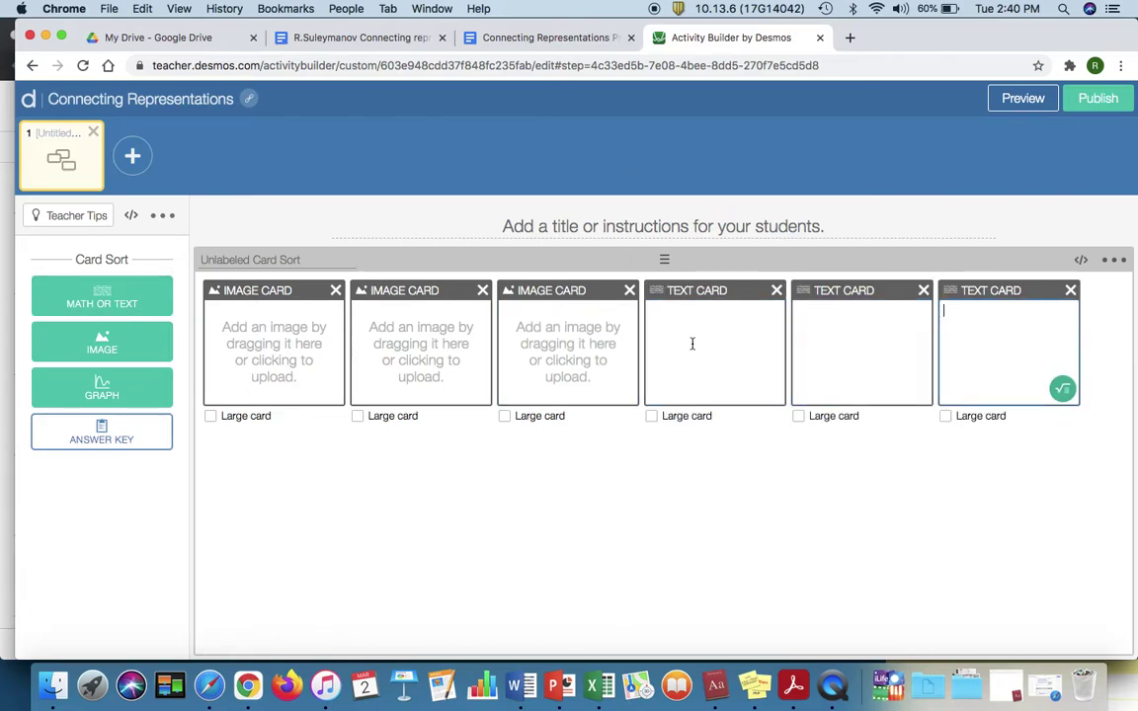
# Step: Bring up the circle-diagram worksheet and capture Diagram 1 as a region screenshot
pyautogui.click(528, 39)
pyautogui.moveTo(344, 38); pyautogui.dragTo(534, 37)
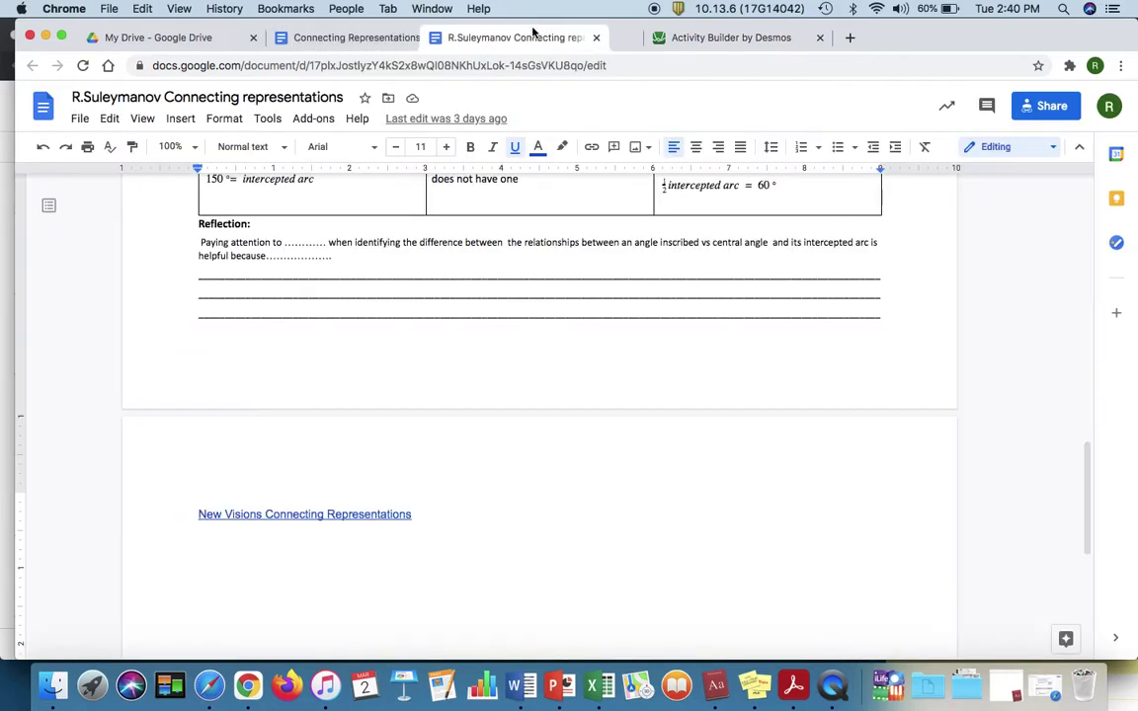
pyautogui.scroll(10, 471, 341)
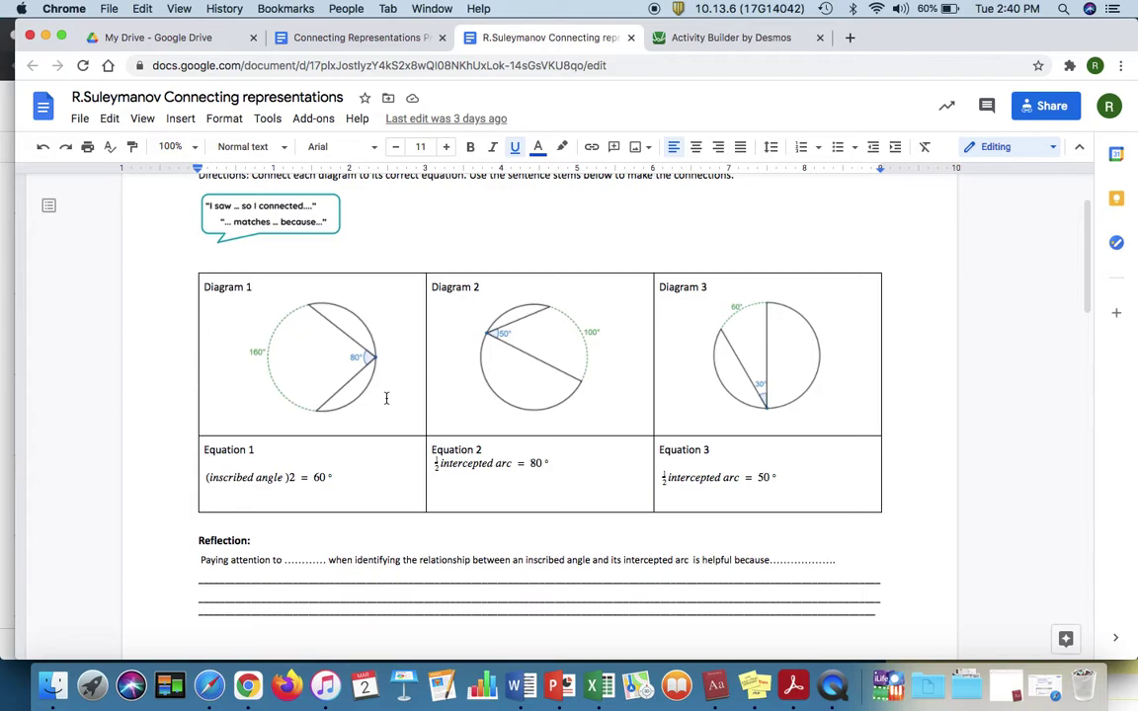
pyautogui.scroll(5, 386, 398)
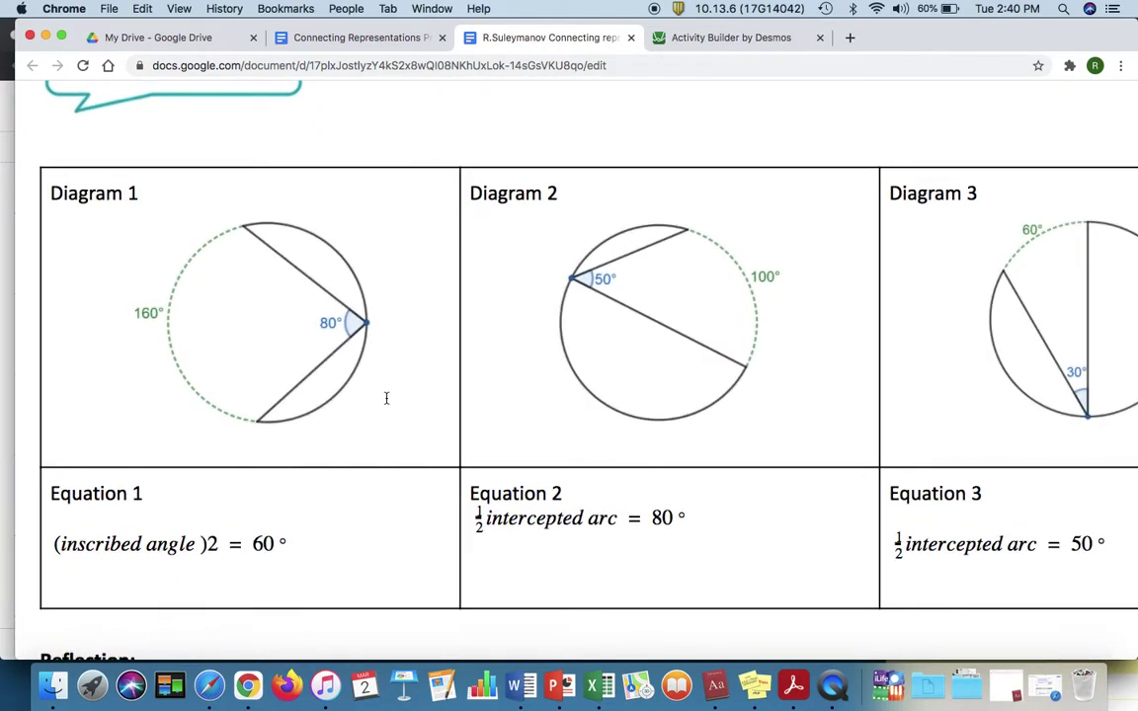
pyautogui.press('super+shift+4')
pyautogui.moveTo(125, 211); pyautogui.dragTo(389, 444)
# Step: Capture Diagrams 2 and 3 as region screenshots and return to the Desmos activity
pyautogui.press('super+shift+4')
pyautogui.moveTo(554, 207); pyautogui.dragTo(796, 444)
pyautogui.hscroll(4, 937, 399)
pyautogui.press('super+shift+4')
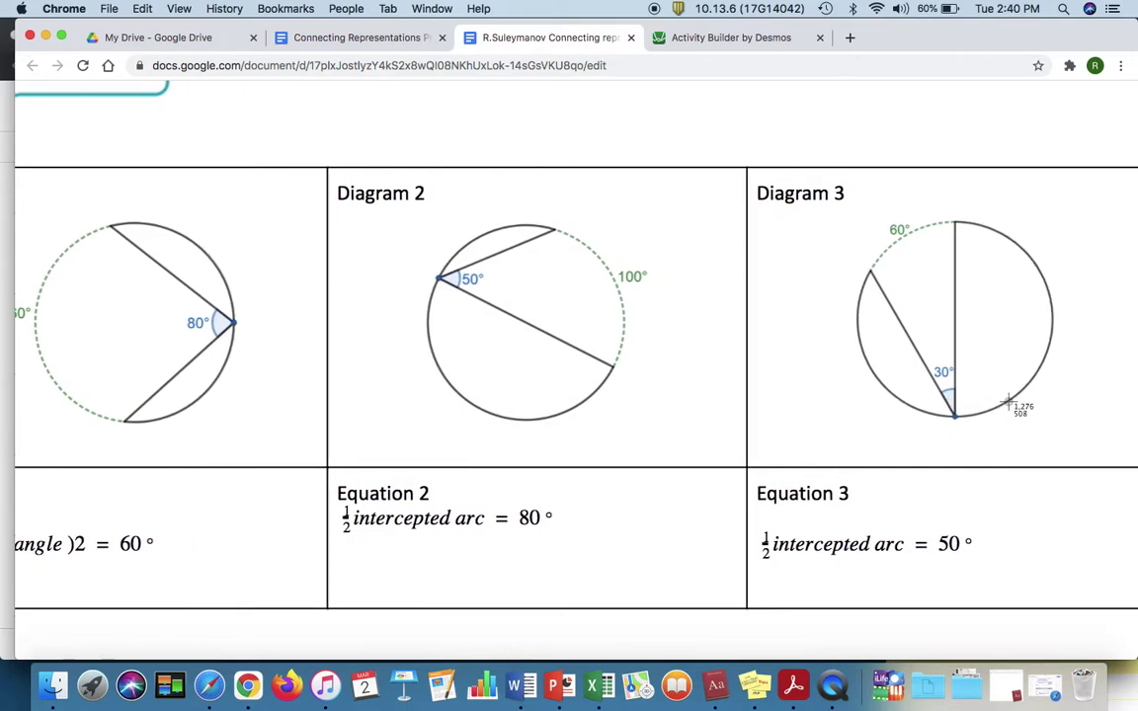
pyautogui.moveTo(831, 203); pyautogui.dragTo(1077, 446)
pyautogui.click(720, 38)
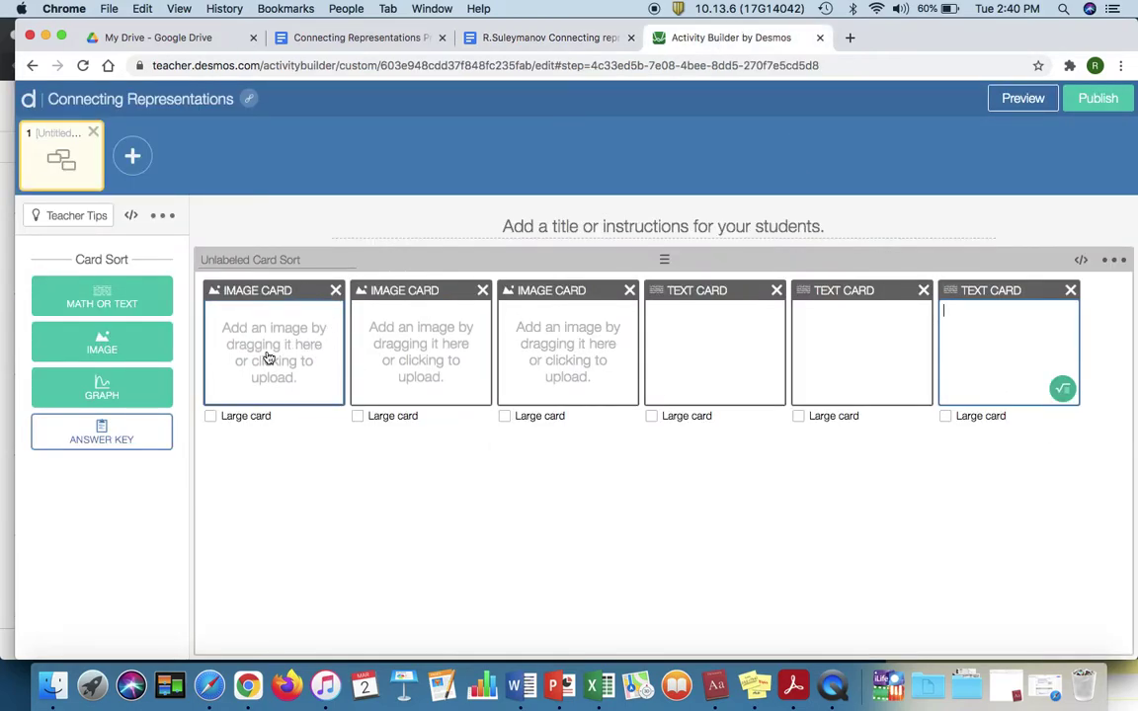
# Step: Upload the Diagram 3, 2 and 1 screenshots into the three image cards, then return to the worksheet
pyautogui.click(267, 357)
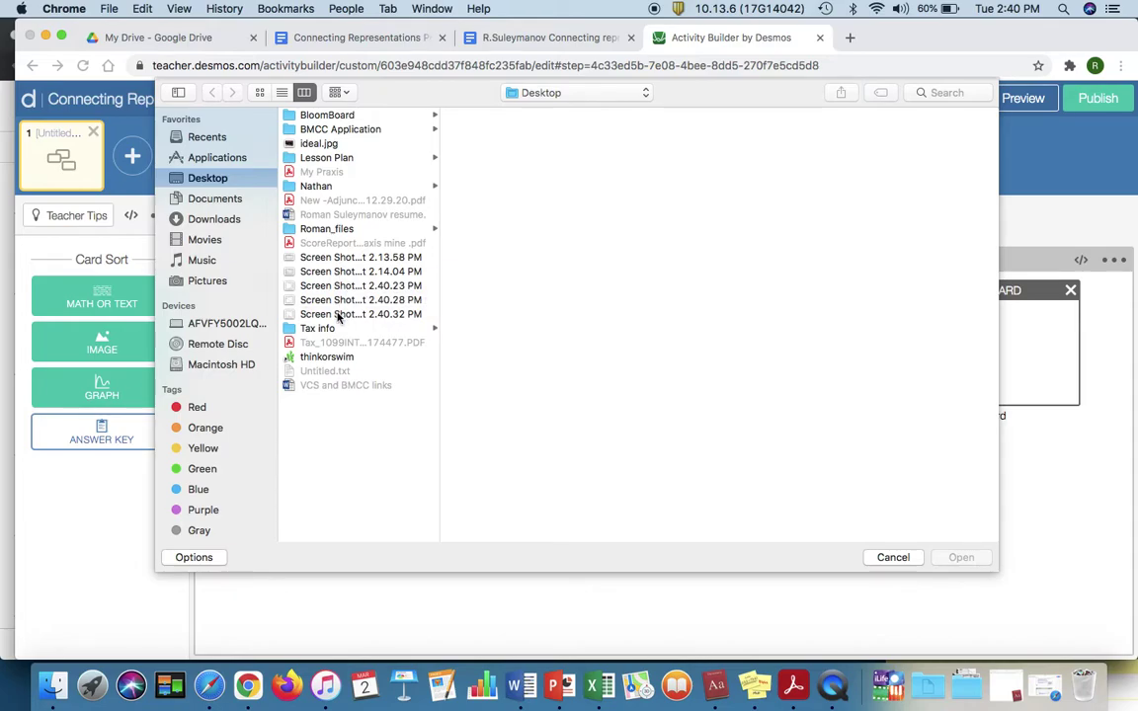
pyautogui.click(336, 315)
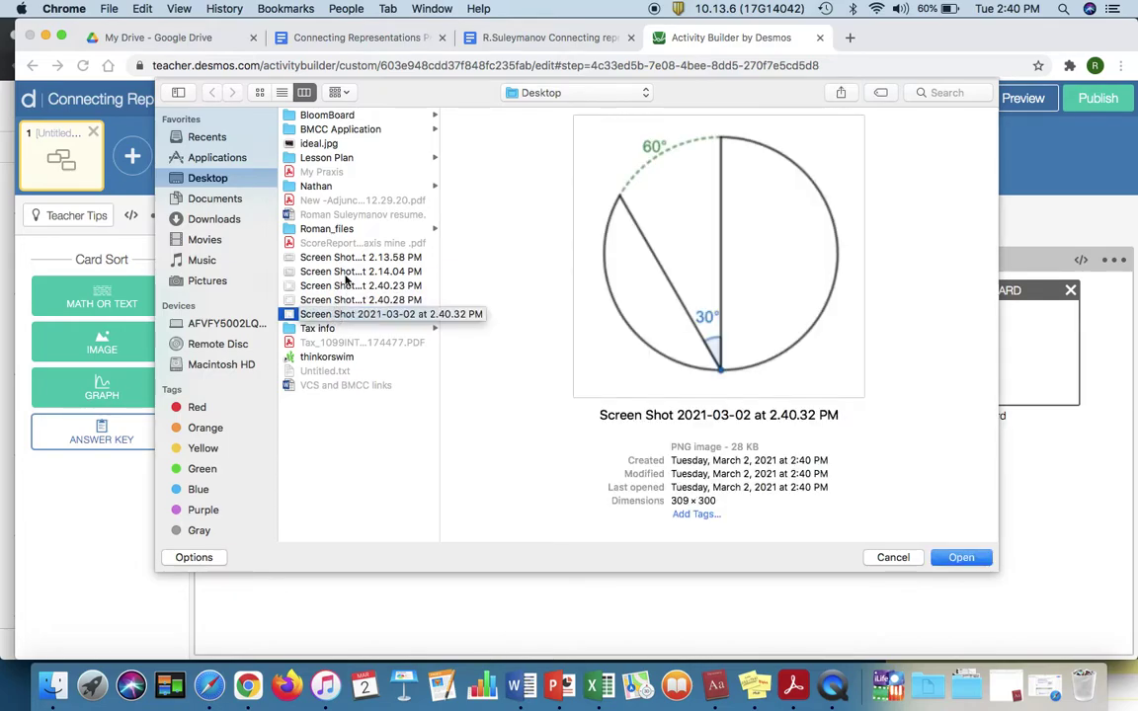
pyautogui.click(963, 559)
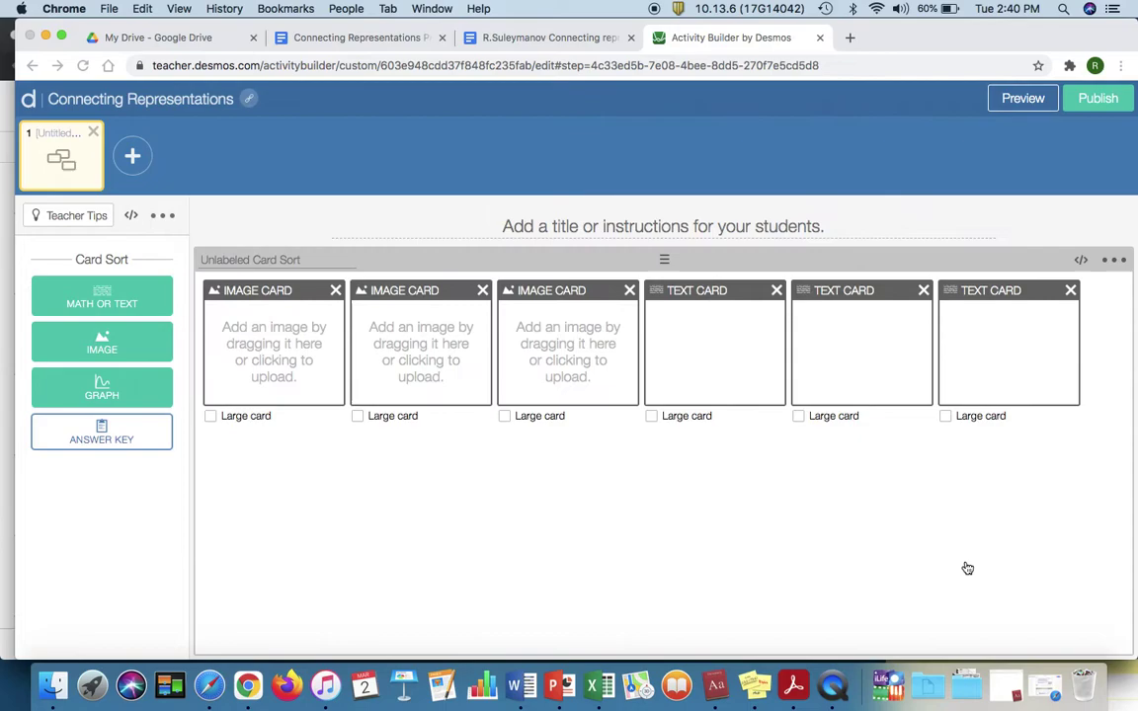
pyautogui.click(451, 359)
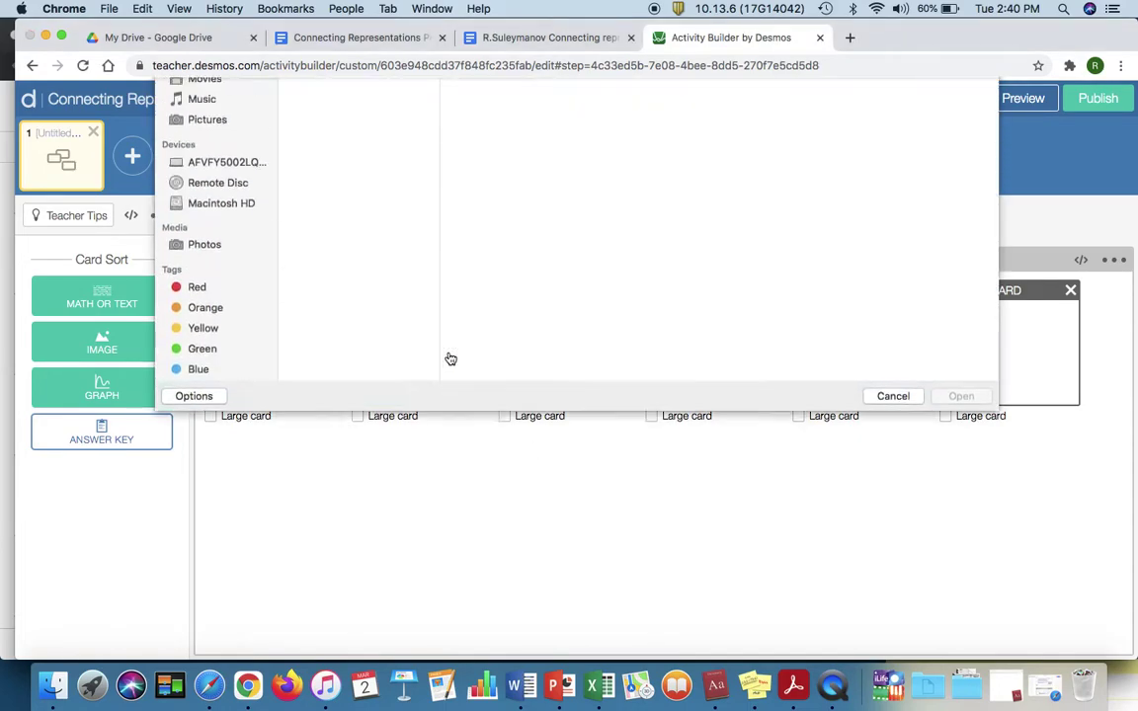
pyautogui.doubleClick(348, 300)
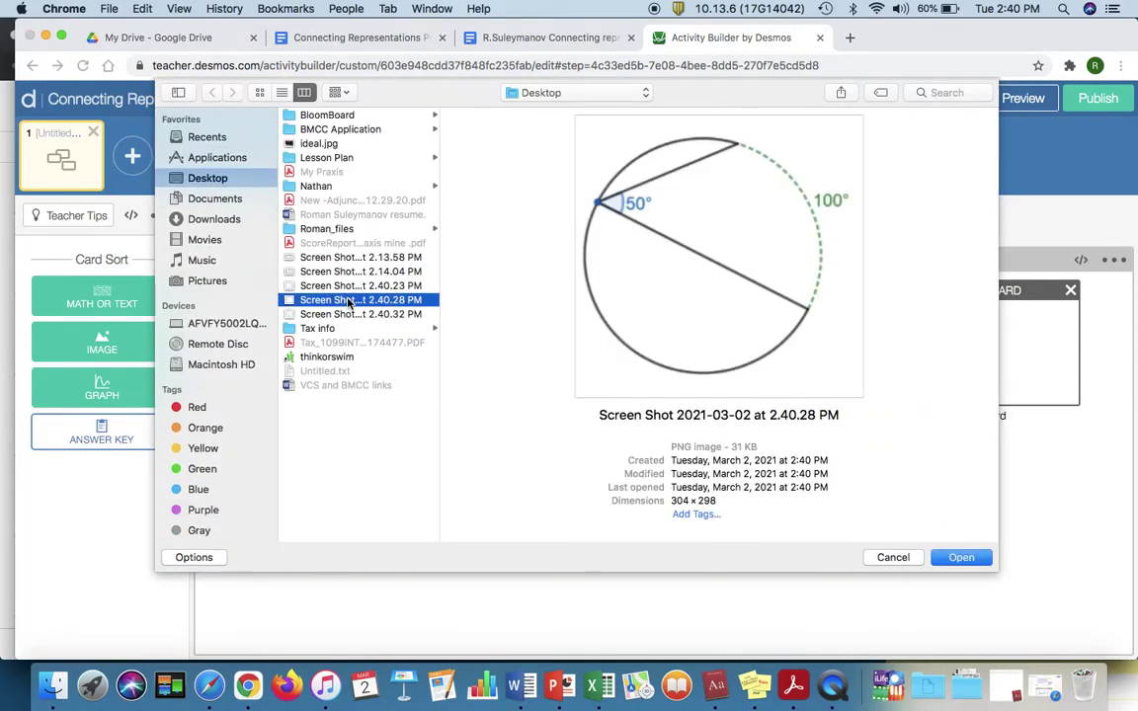
pyautogui.click(559, 343)
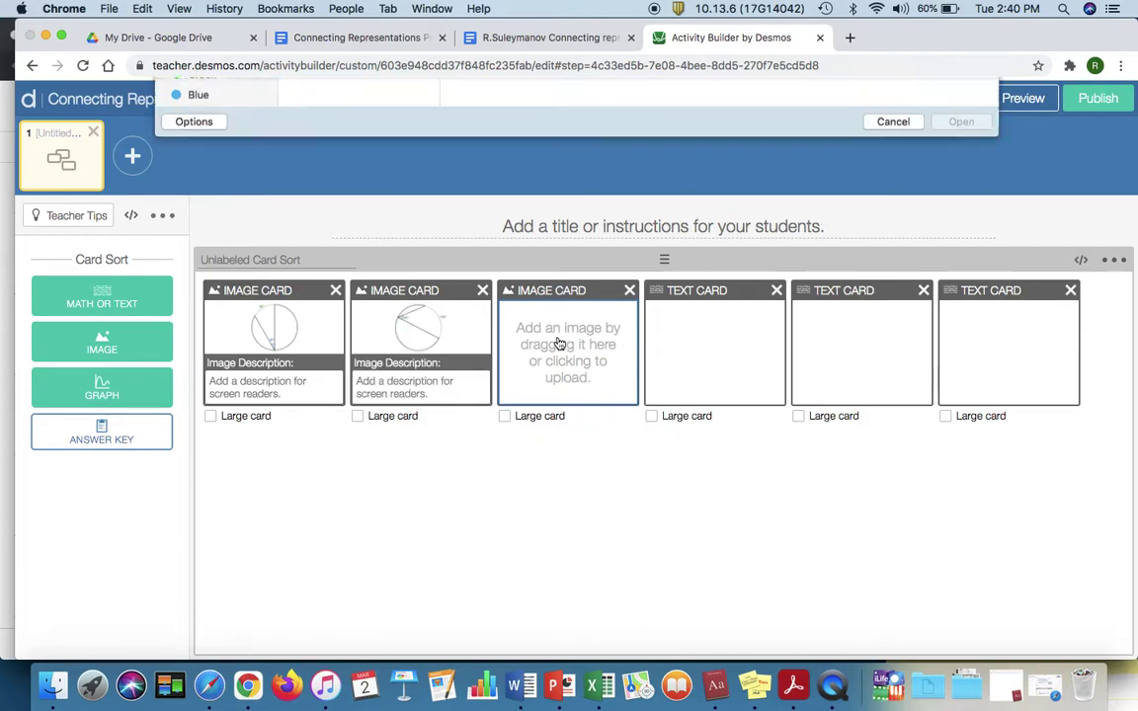
pyautogui.doubleClick(341, 287)
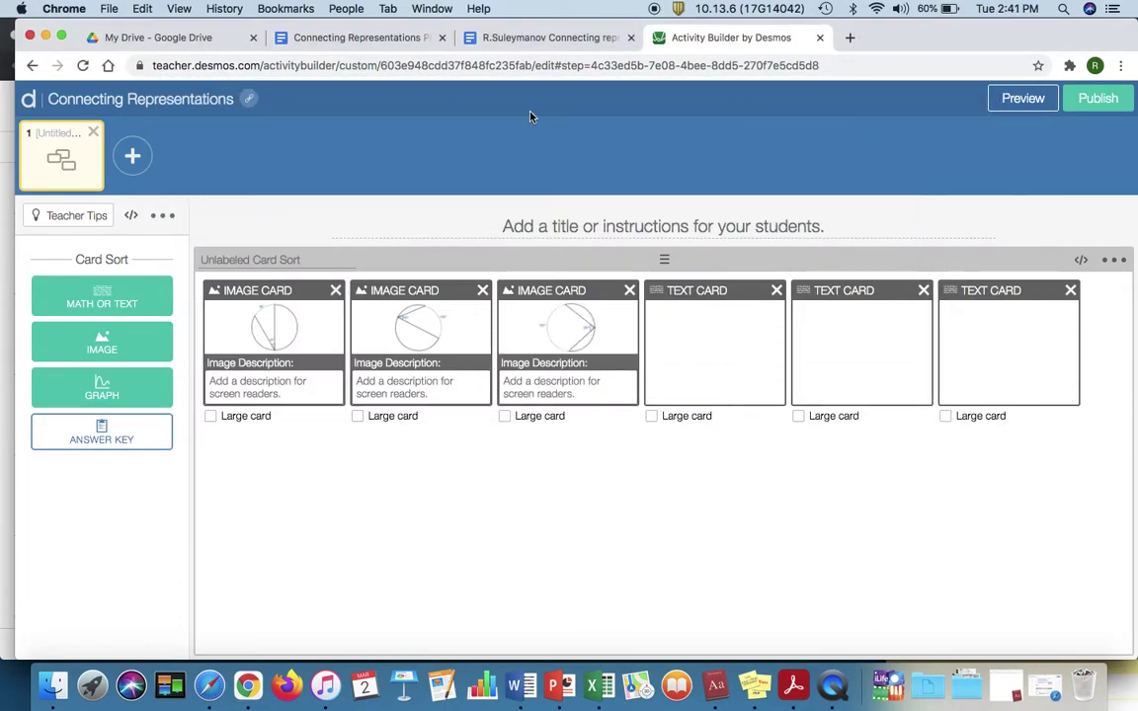
pyautogui.click(523, 38)
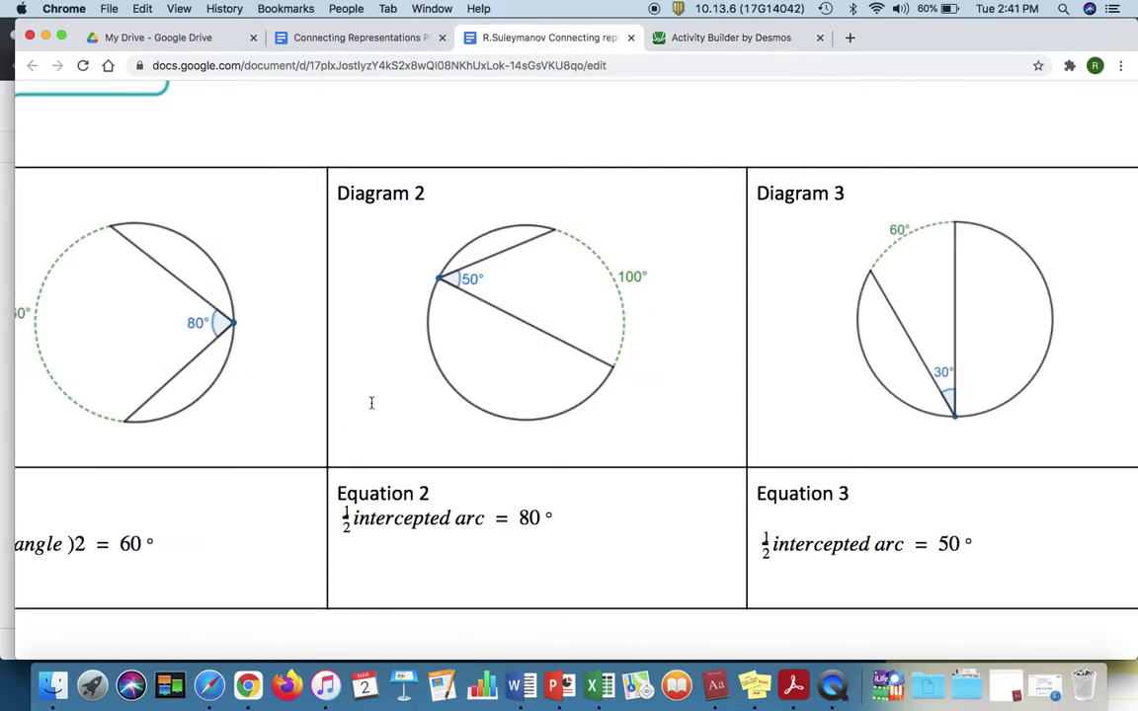
pyautogui.scroll(-5, 351, 477)
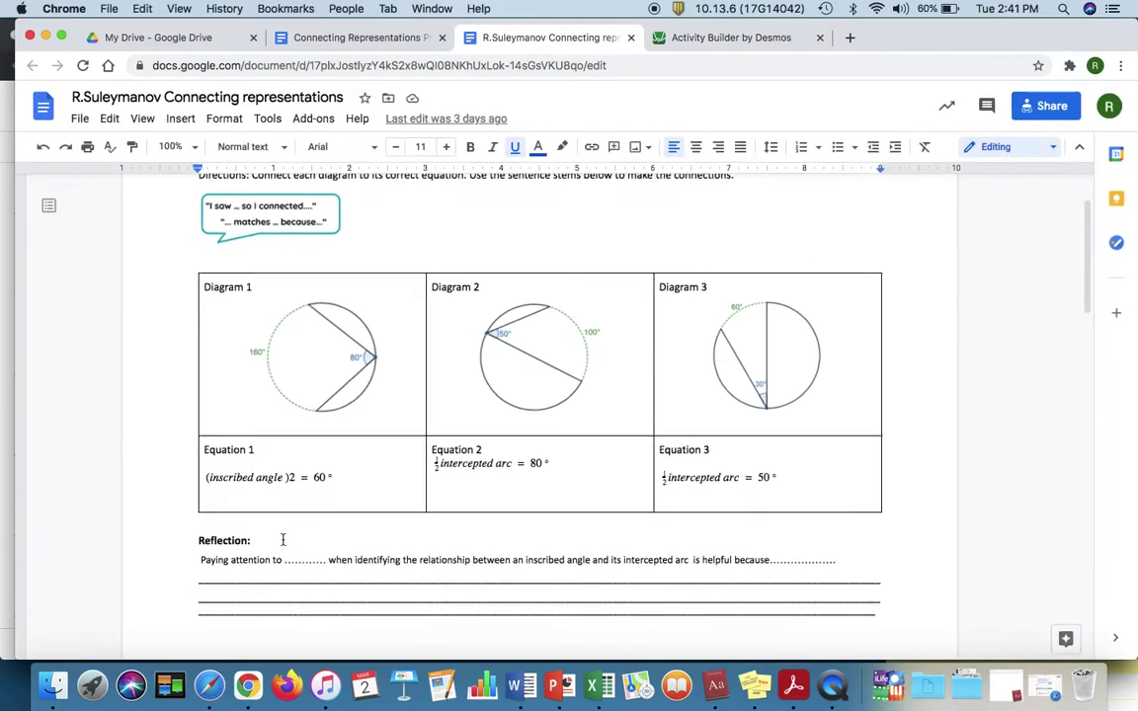
# Step: Copy the worksheet's Equation 1, (inscribed angle)2 = 60, into the first text card
pyautogui.moveTo(339, 484); pyautogui.dragTo(234, 479)
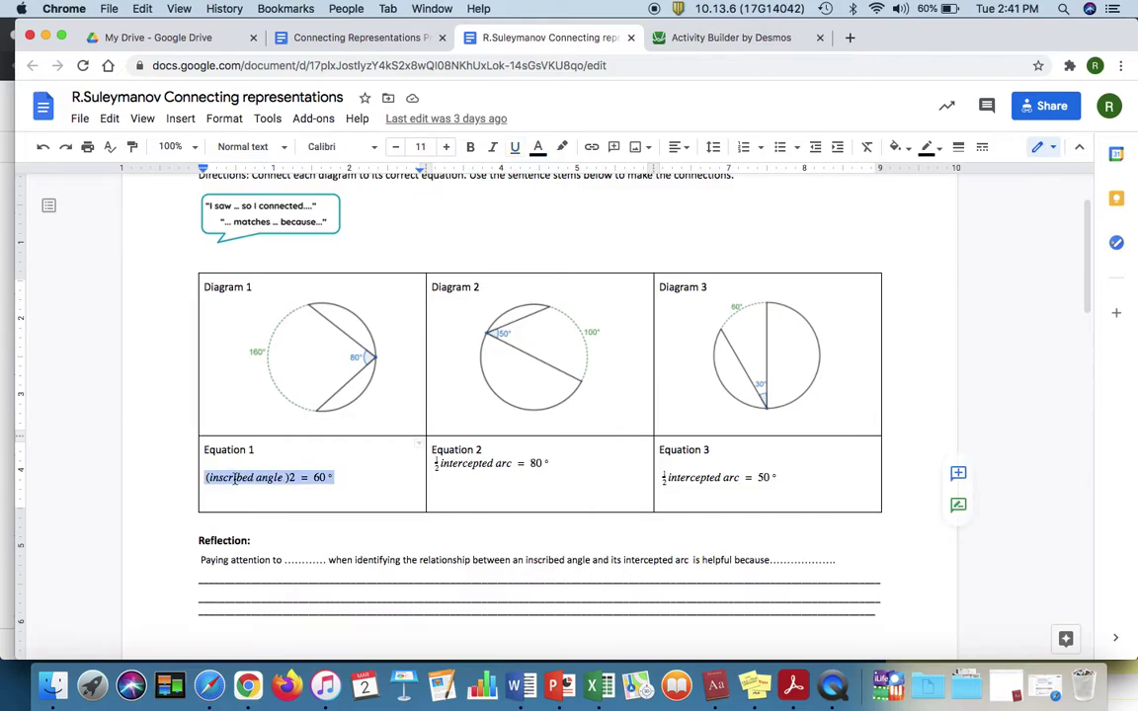
pyautogui.press('super+c')
pyautogui.click(731, 37)
pyautogui.click(737, 323)
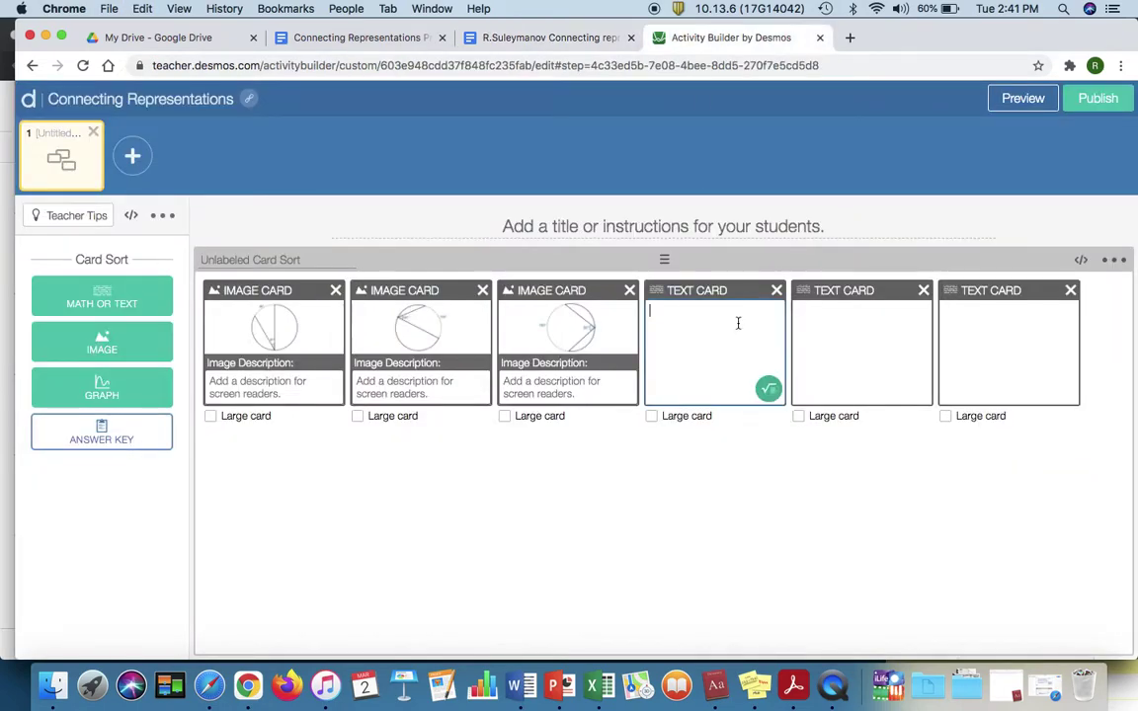
pyautogui.press('super+v')
# Step: Copy the worksheet's Equation 2 expression into the second text card
pyautogui.click(553, 37)
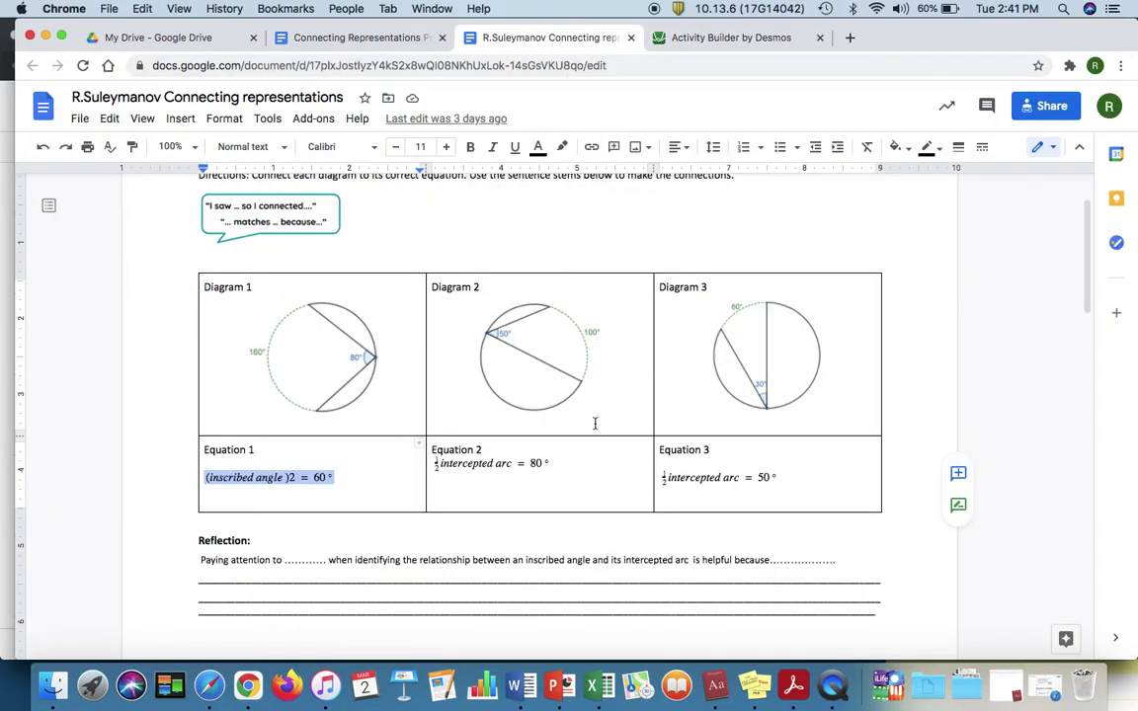
pyautogui.moveTo(480, 463); pyautogui.dragTo(423, 469)
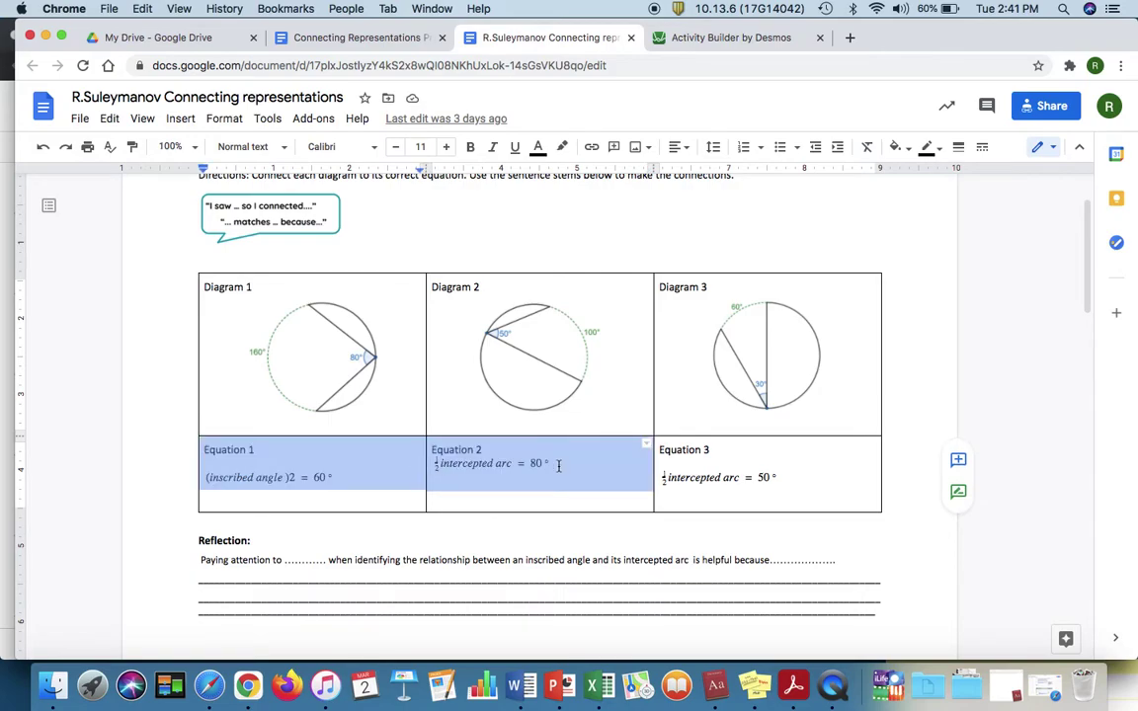
pyautogui.moveTo(558, 466); pyautogui.dragTo(436, 466)
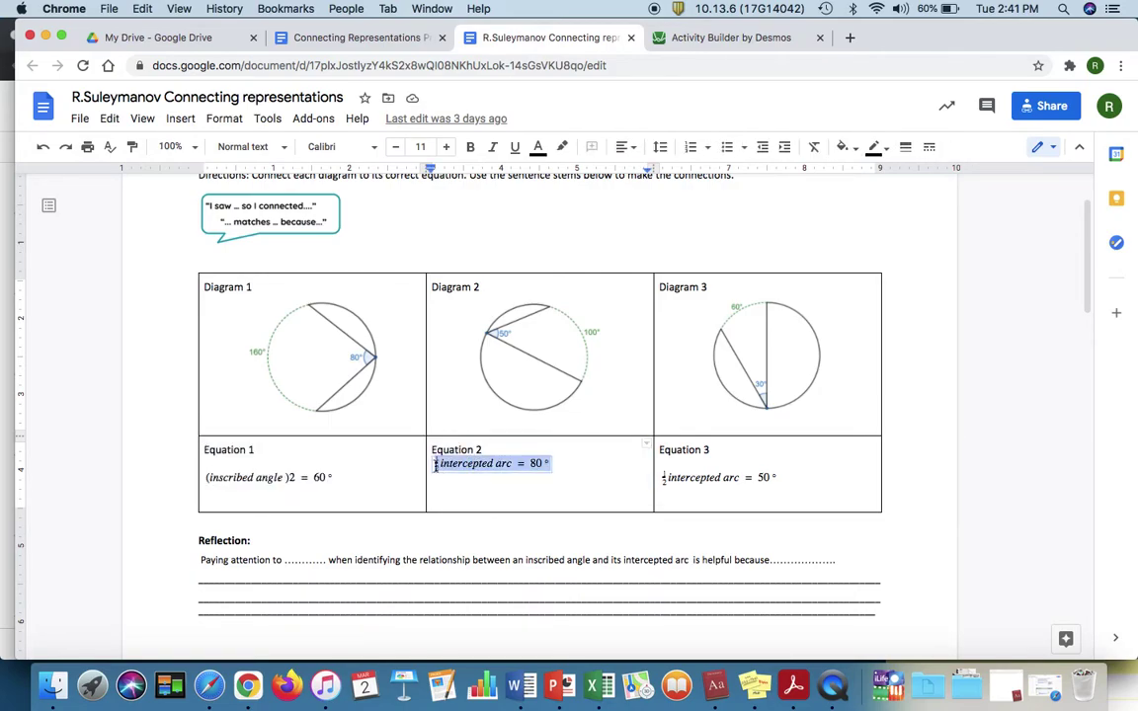
pyautogui.click(672, 40)
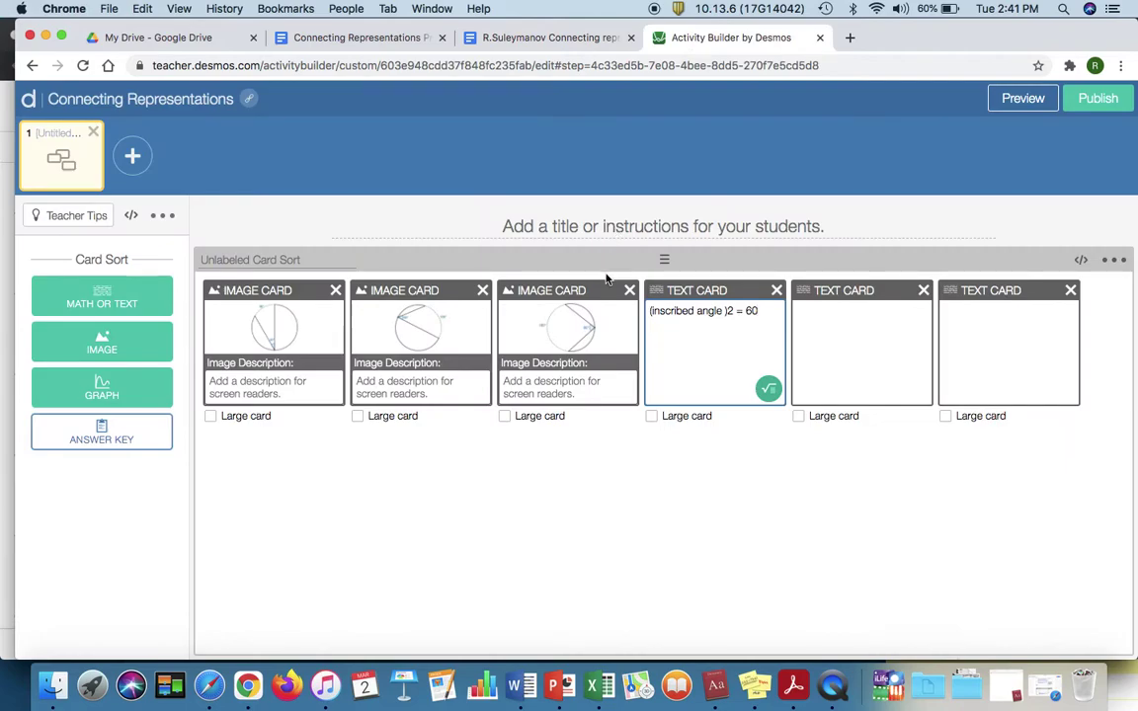
pyautogui.click(803, 344)
pyautogui.press('super+v')
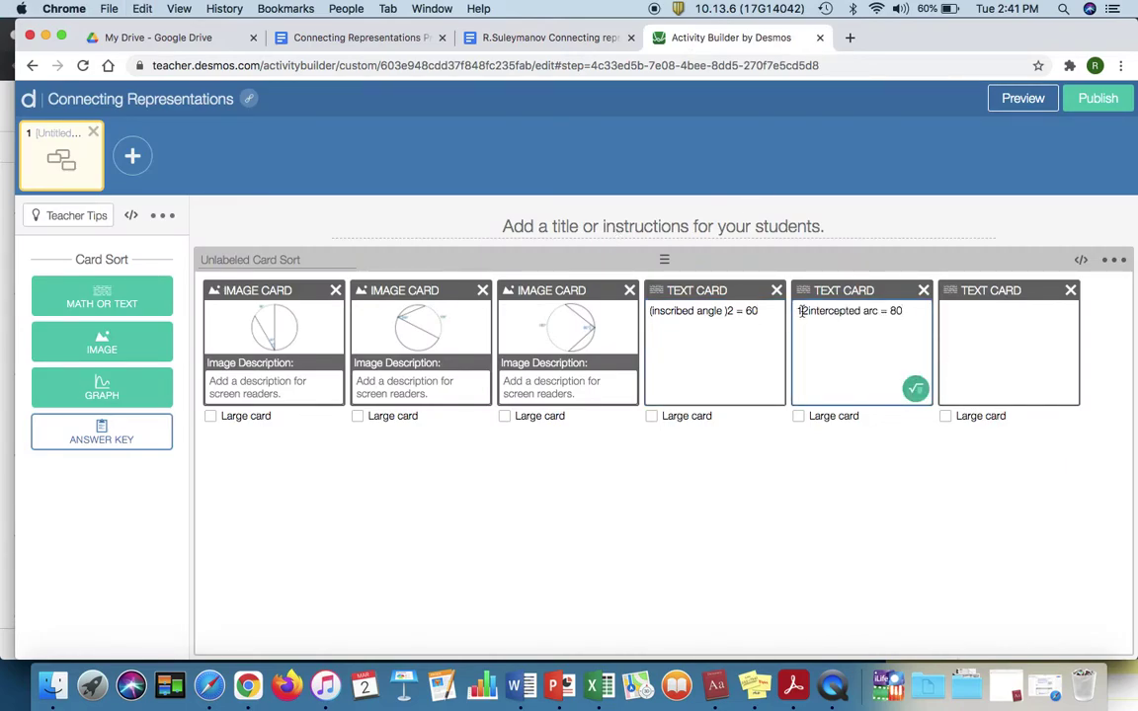
# Step: Replace the stray 12 with a 1/2 fraction so the card reads ½ intercepted arc = 80
pyautogui.click(809, 310)
pyautogui.click(916, 389)
pyautogui.write('1/2')
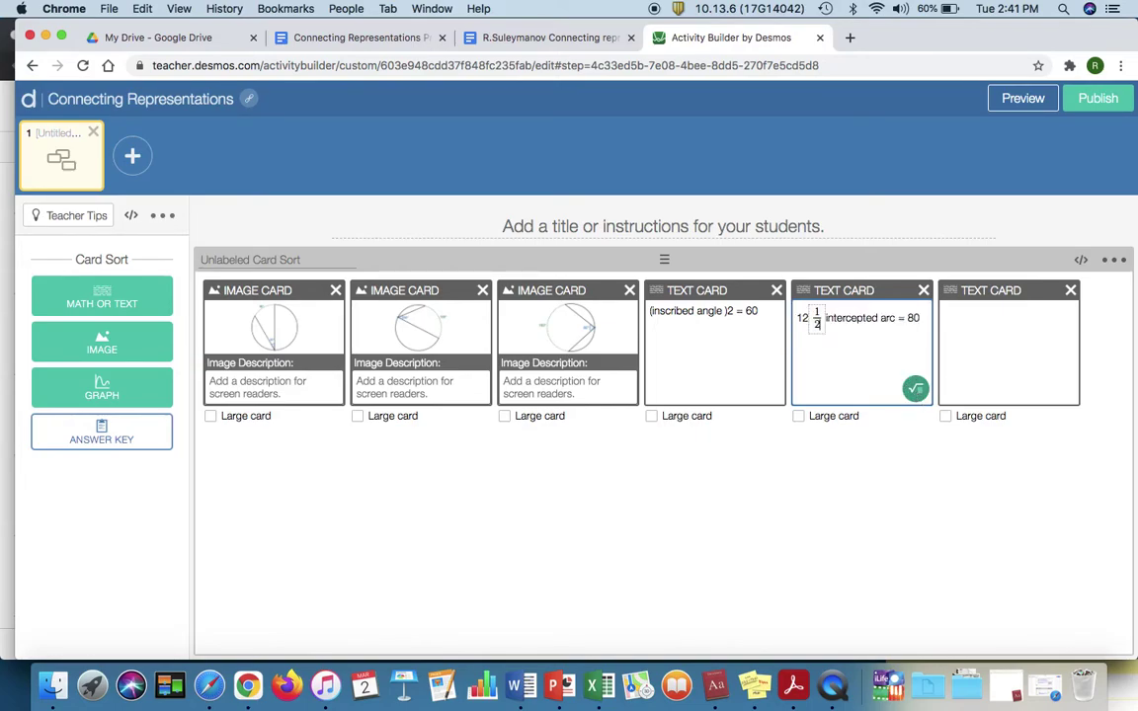
pyautogui.click(802, 318)
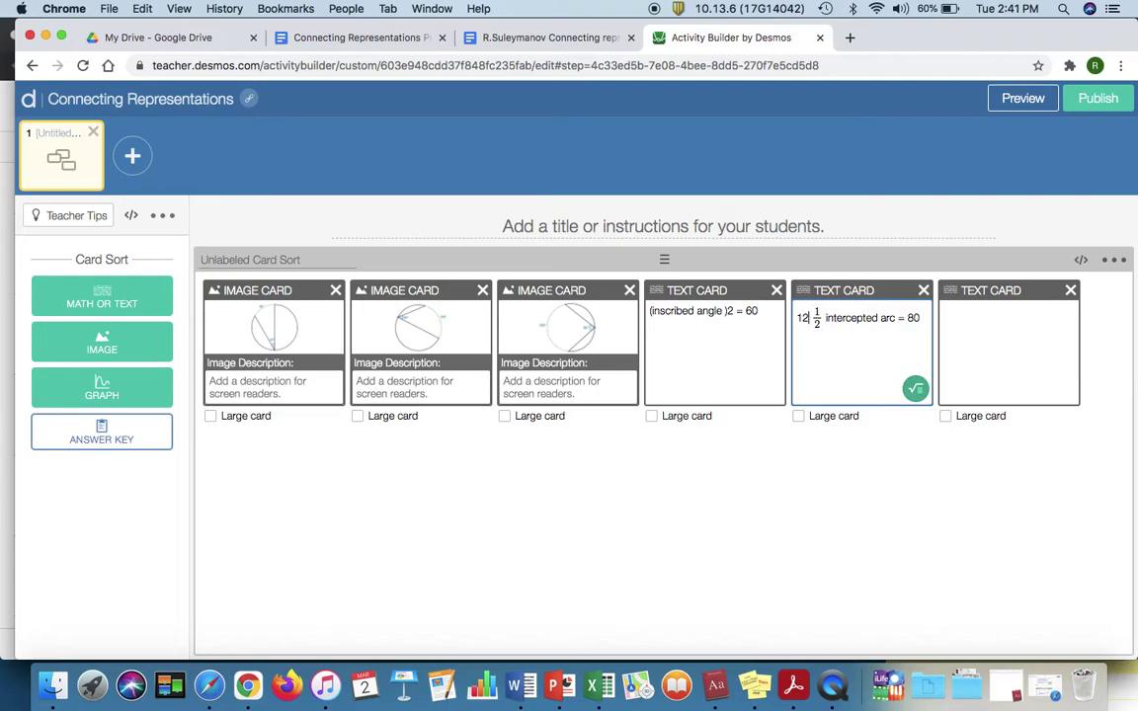
pyautogui.press('BackSpace')
pyautogui.press('BackSpace')
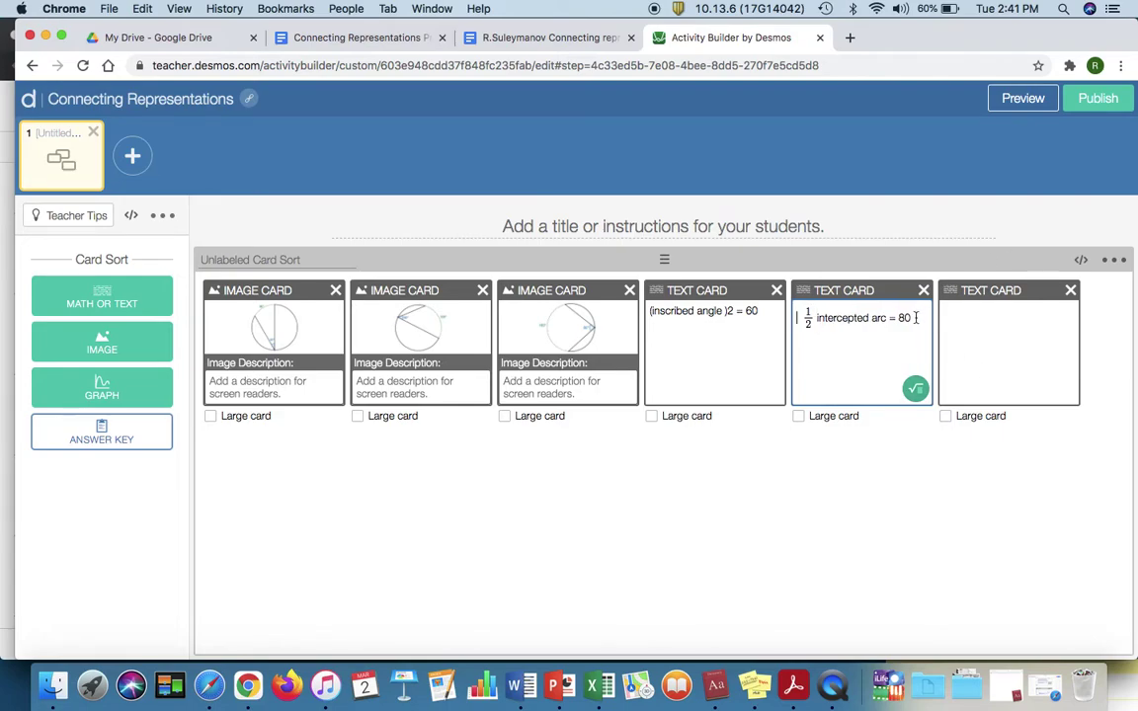
# Step: Duplicate the ½ intercepted arc = 80 line into the sixth card and check it against the Doc
pyautogui.moveTo(912, 318); pyautogui.dragTo(792, 321)
pyautogui.press('super+c')
pyautogui.click(985, 339)
pyautogui.press('super+v')
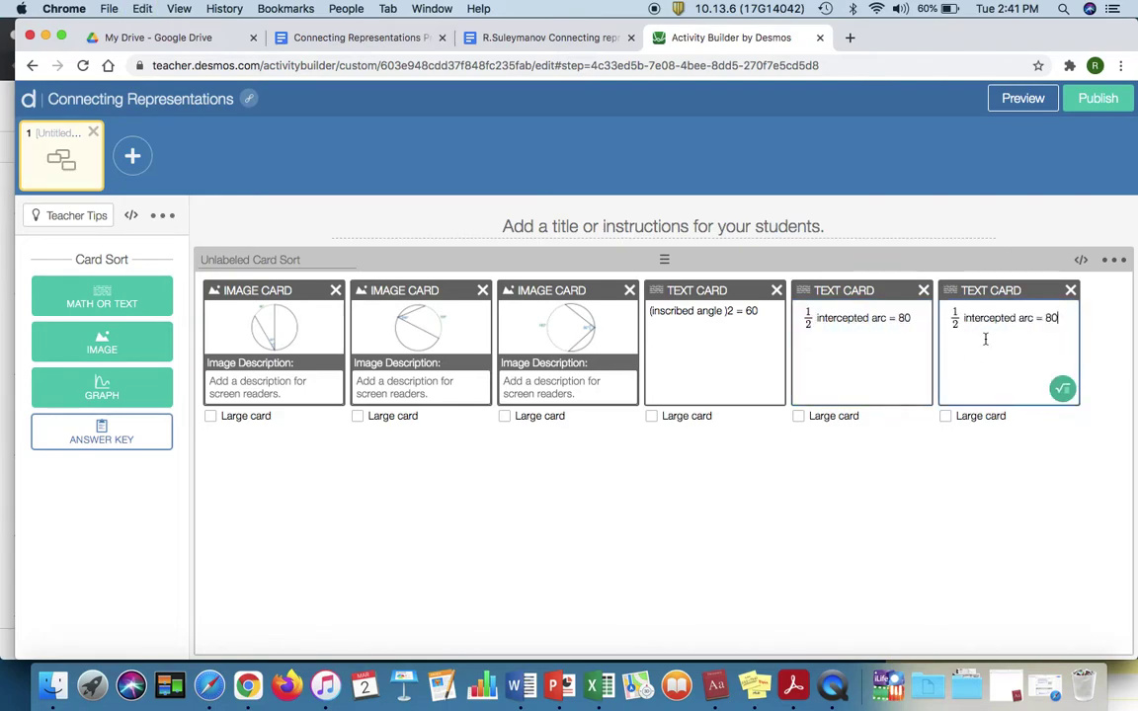
pyautogui.click(526, 38)
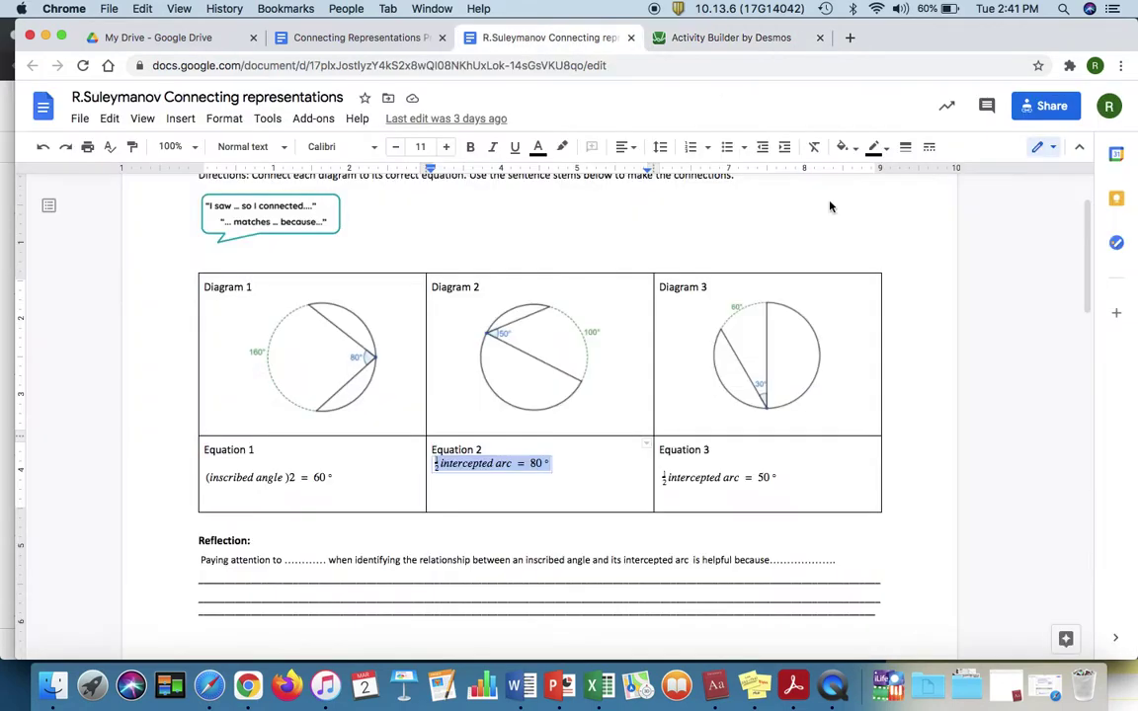
pyautogui.click(736, 36)
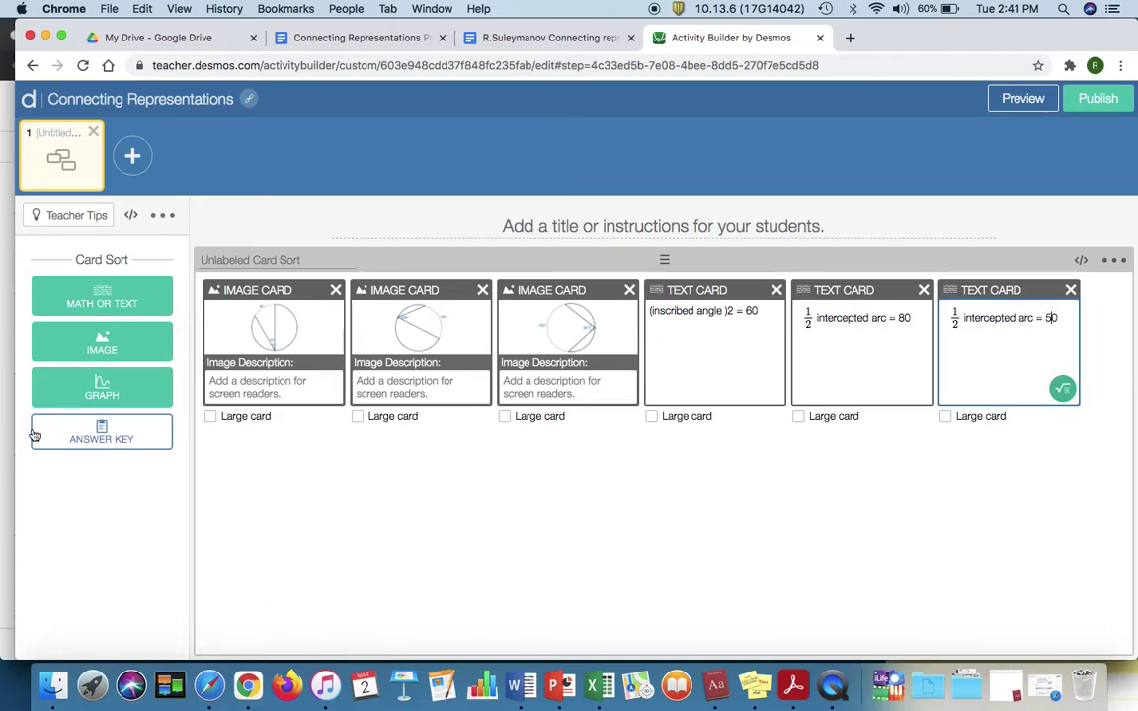
# Step: Build and save an answer key pairing the = 80, = 50 and = 60 equation cards with their matching diagrams
pyautogui.click(105, 442)
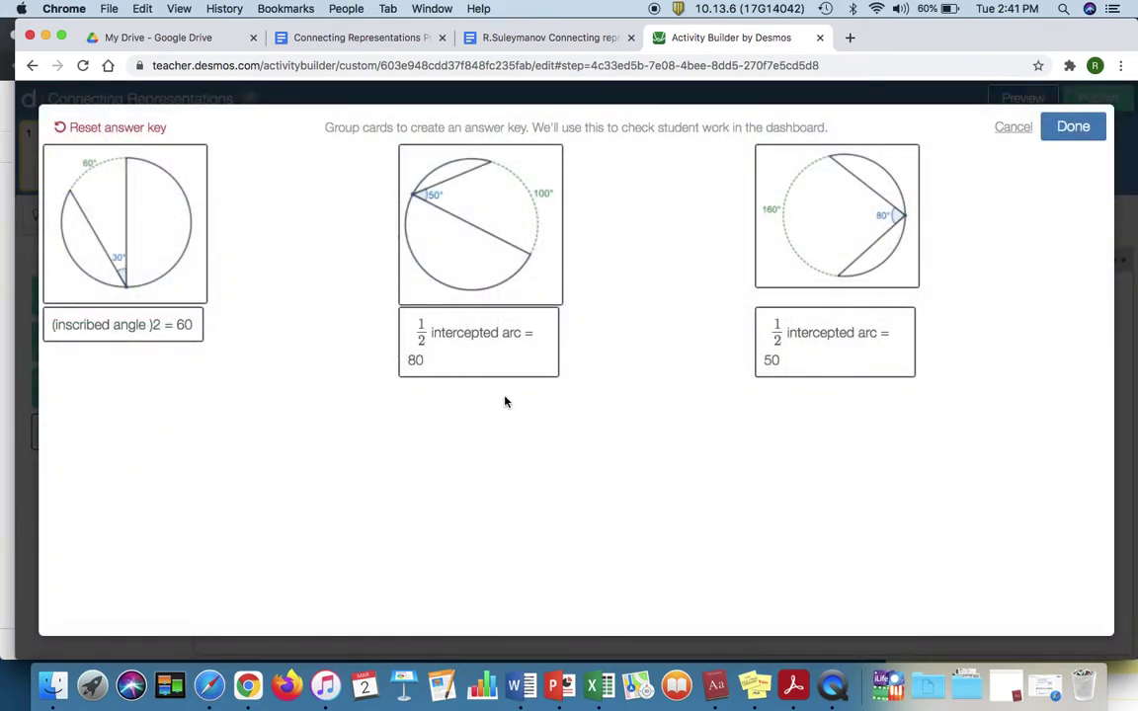
pyautogui.moveTo(475, 341); pyautogui.dragTo(573, 402)
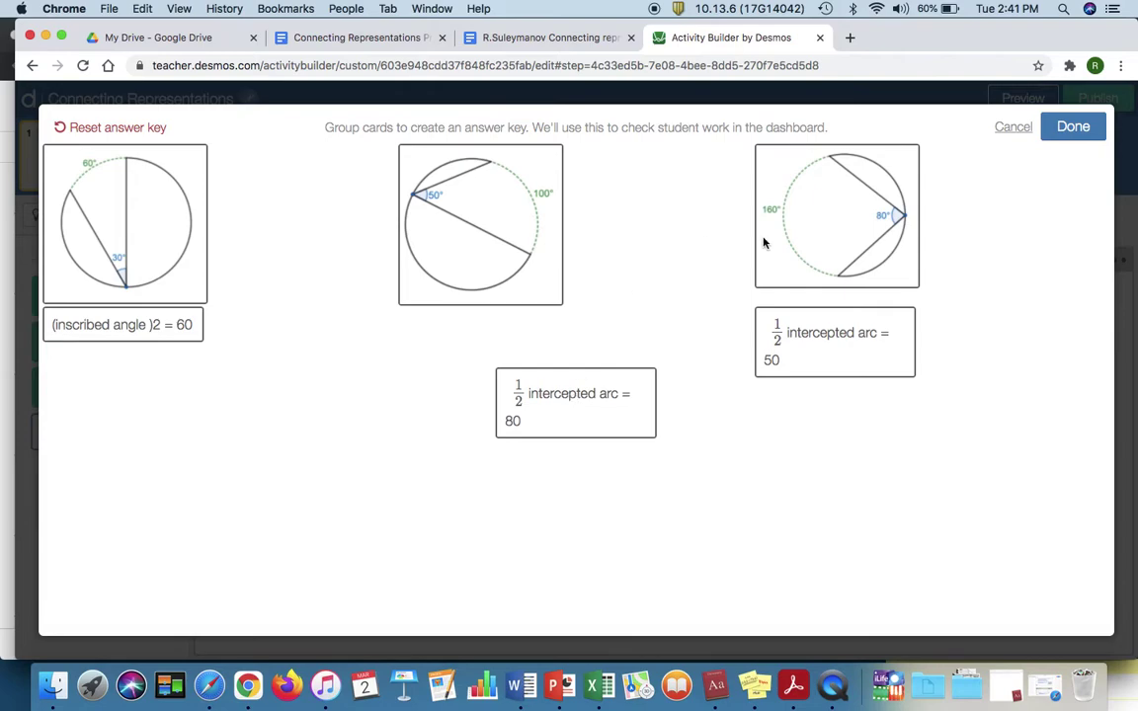
pyautogui.moveTo(822, 346); pyautogui.dragTo(784, 480)
pyautogui.moveTo(602, 414); pyautogui.dragTo(855, 293)
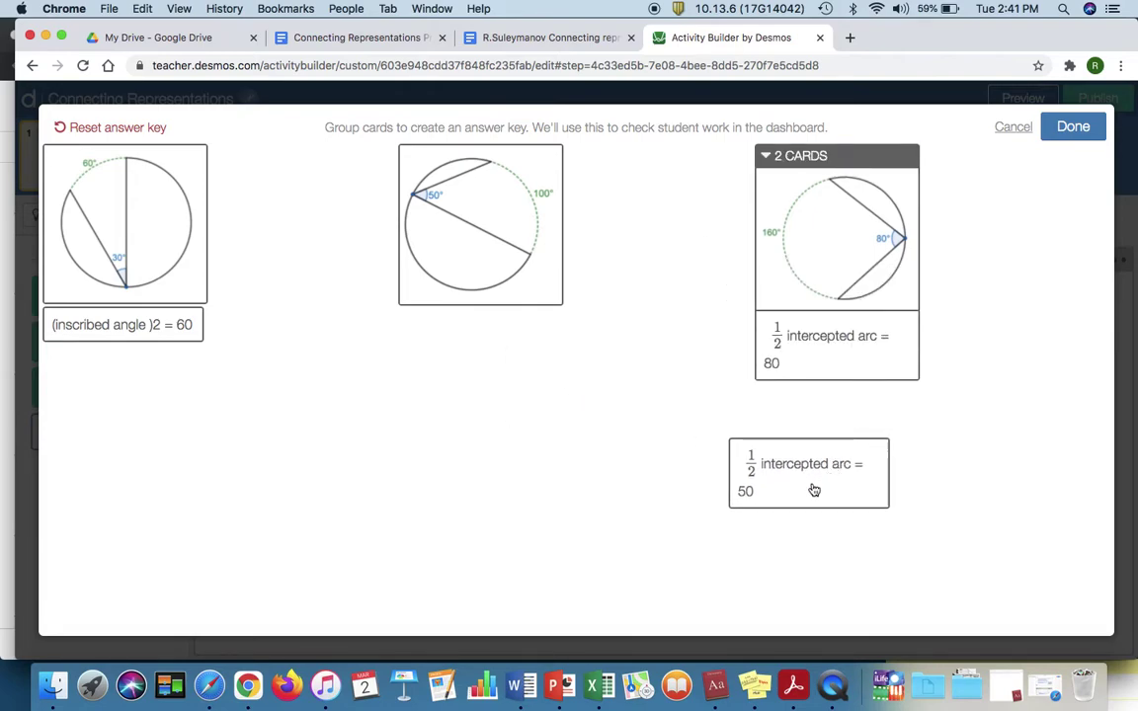
pyautogui.moveTo(814, 490); pyautogui.dragTo(442, 299)
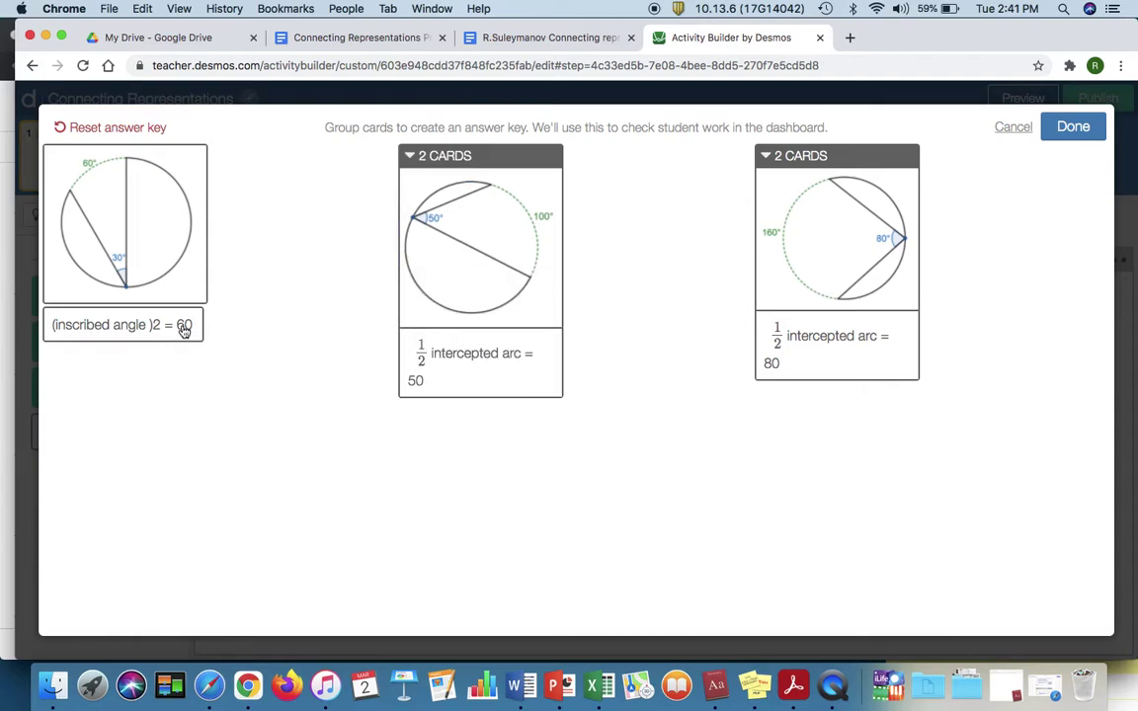
pyautogui.moveTo(182, 326); pyautogui.dragTo(185, 283)
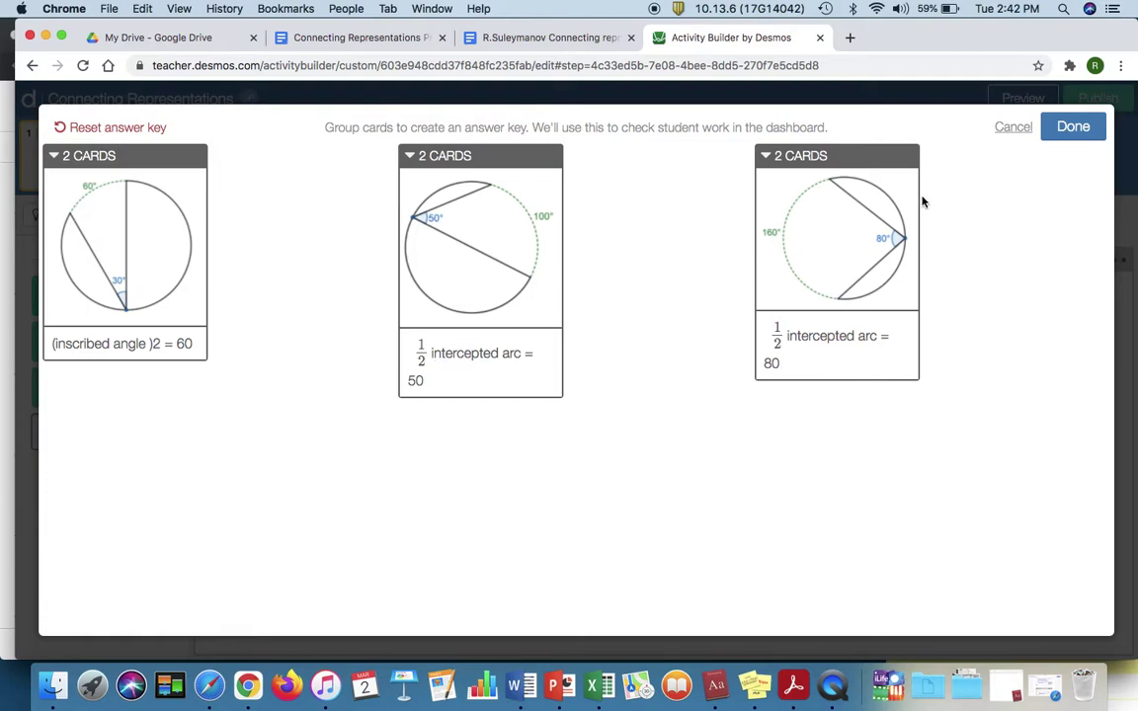
pyautogui.click(1083, 128)
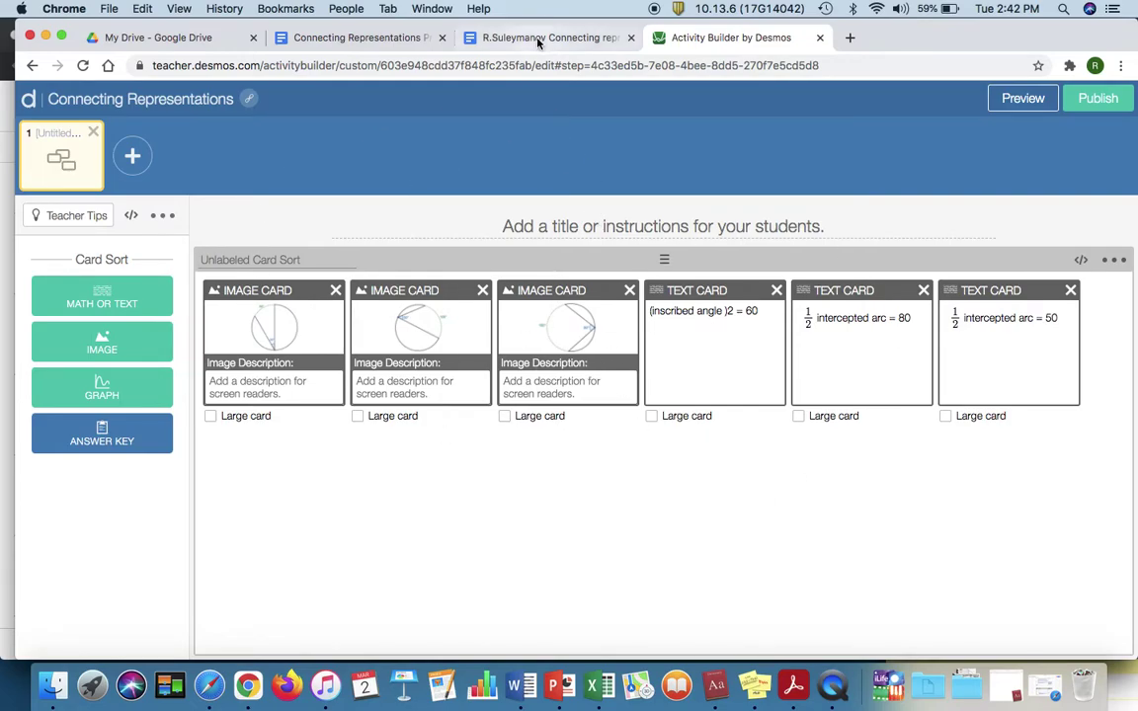
# Step: Paste the worksheet's directions sentence as screen 1's instructions and check it in student preview
pyautogui.click(483, 33)
pyautogui.scroll(3, 363, 359)
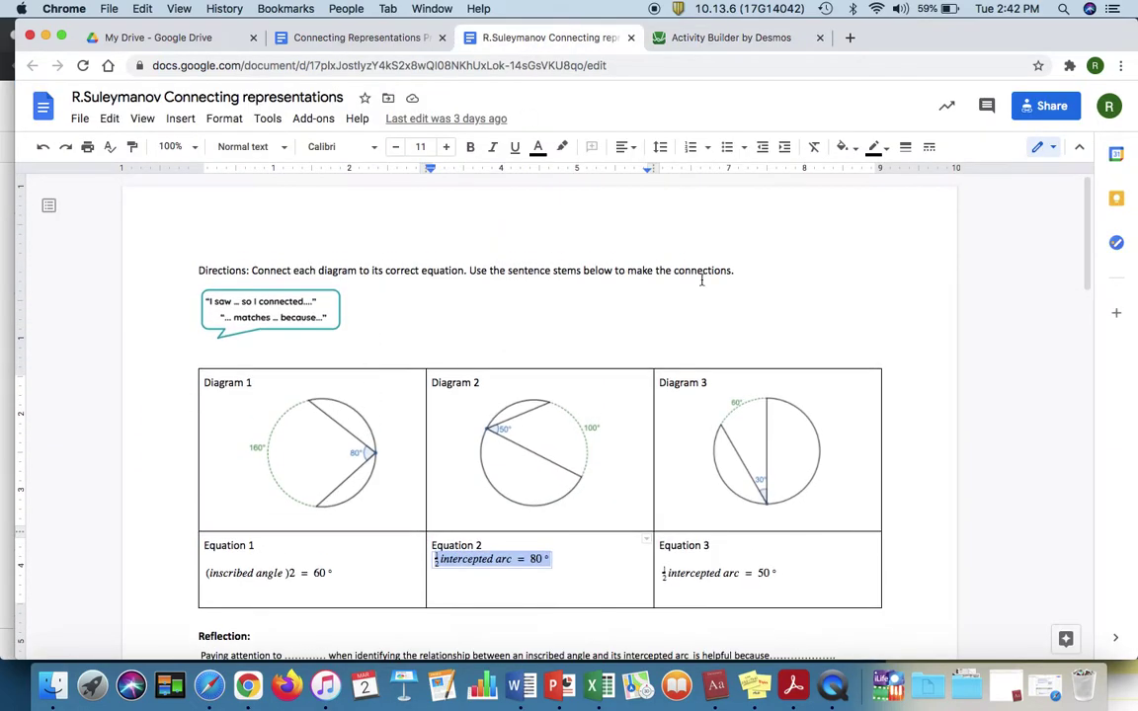
pyautogui.moveTo(734, 273); pyautogui.dragTo(200, 272)
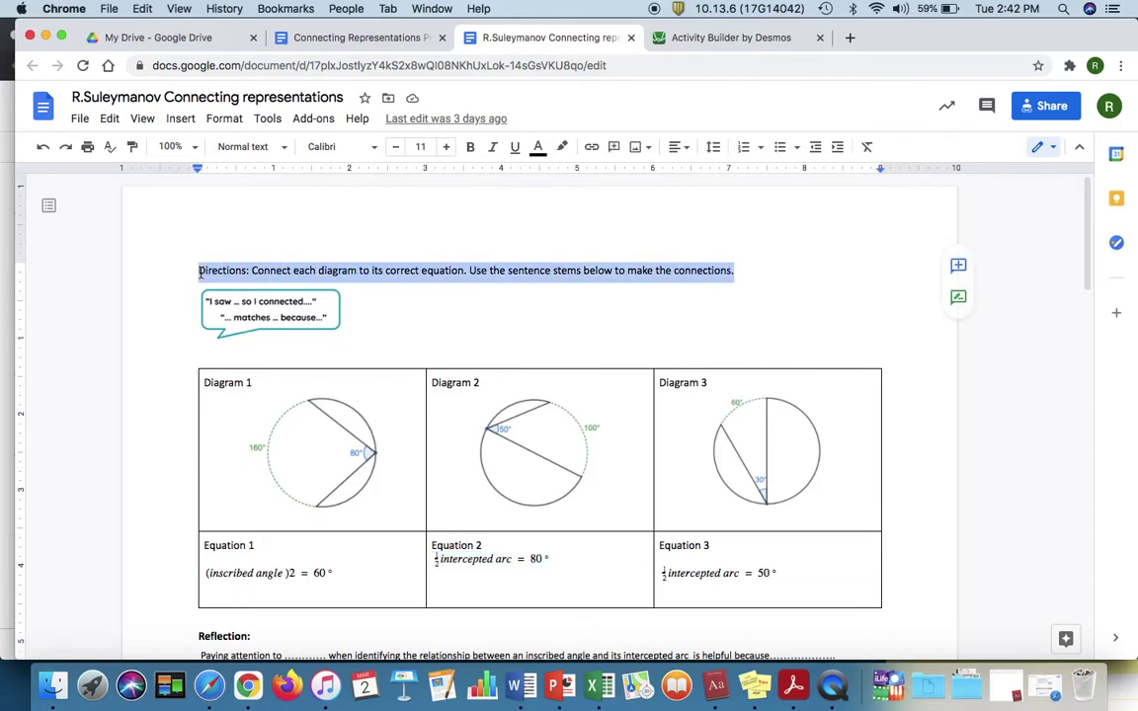
pyautogui.click(712, 37)
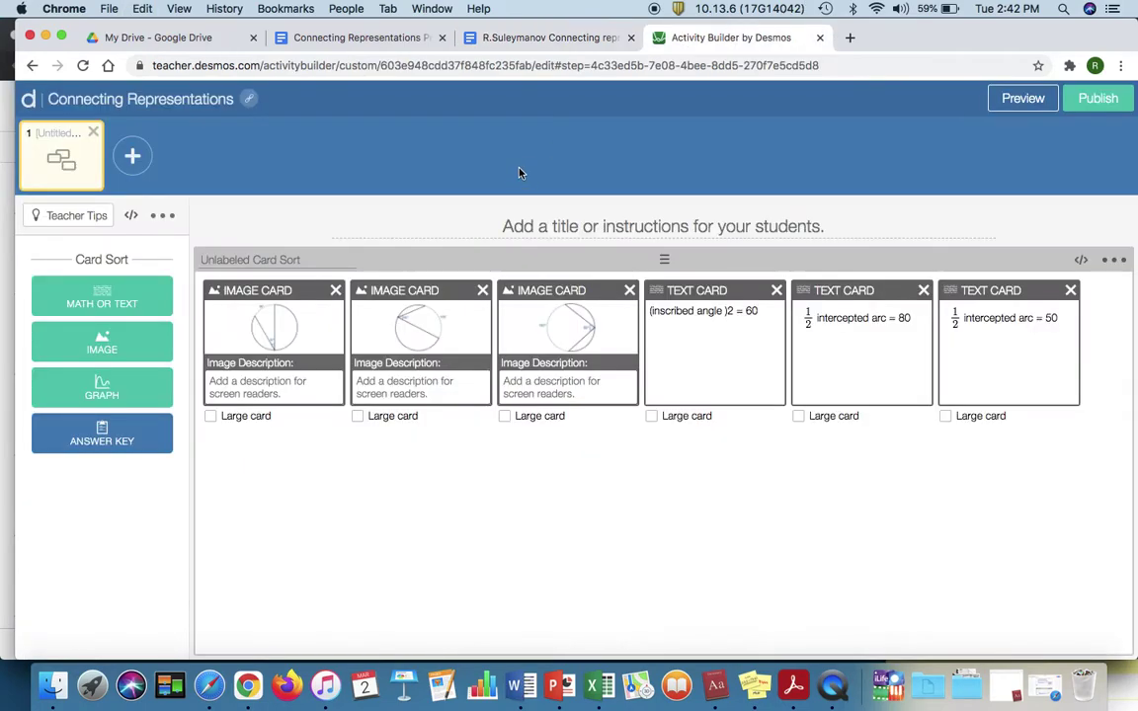
pyautogui.click(515, 219)
pyautogui.press('super+v')
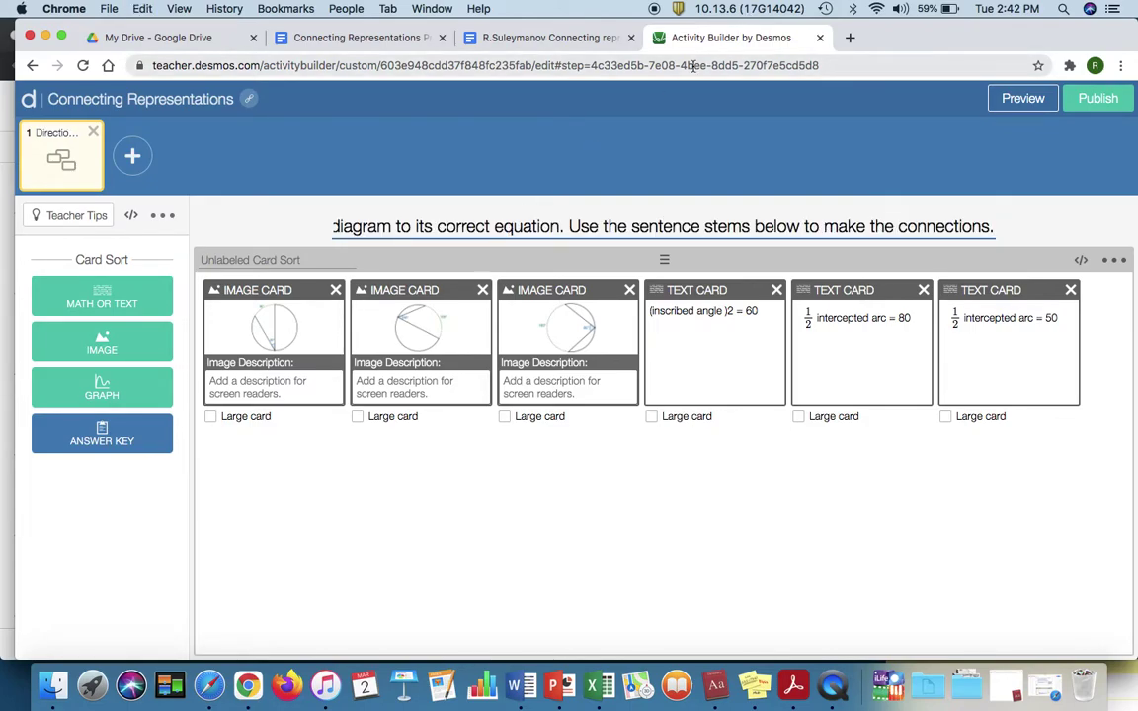
pyautogui.click(1011, 99)
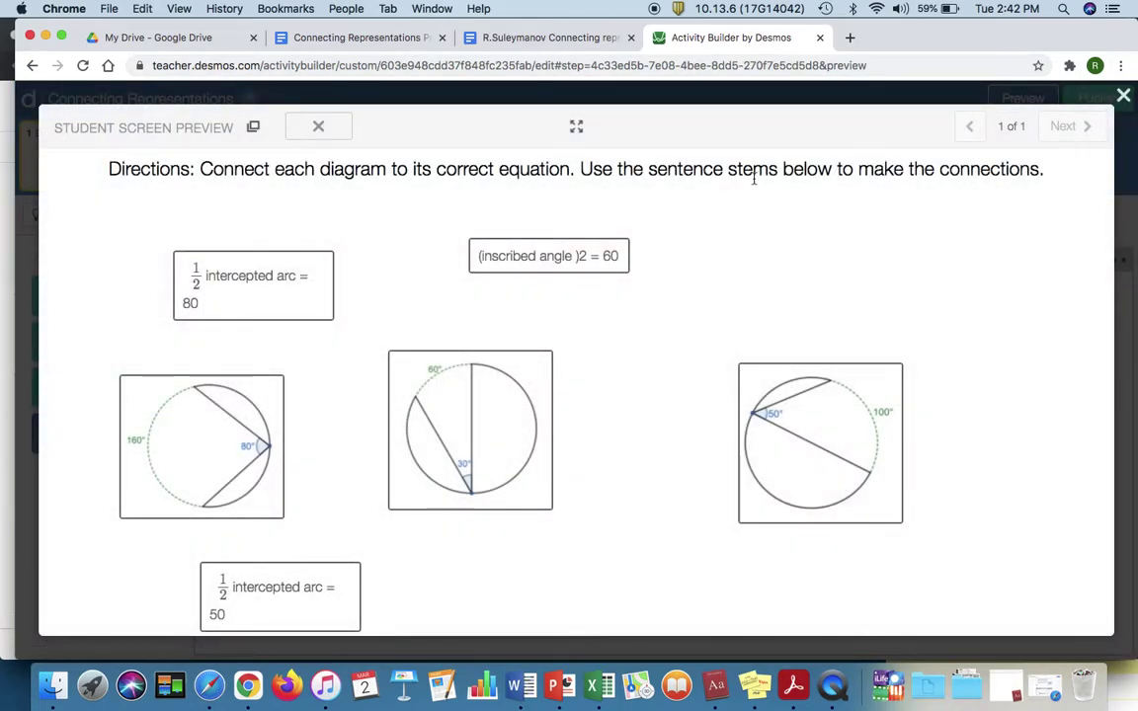
pyautogui.click(1132, 195)
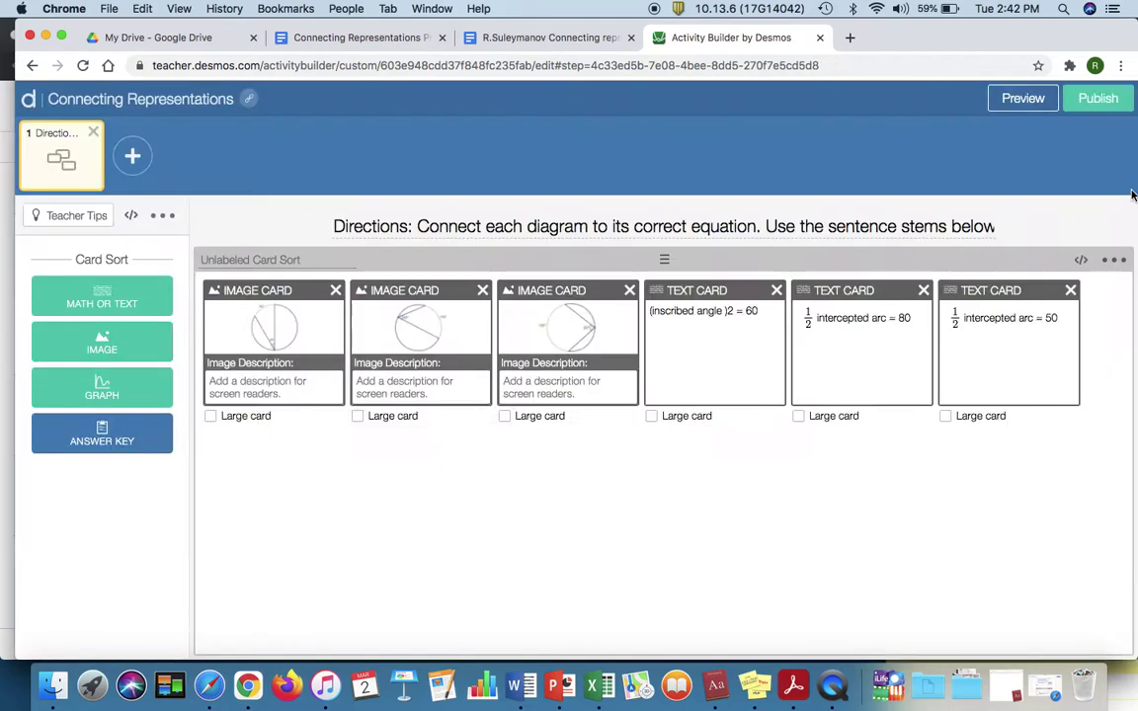
# Step: Add screen 2 with a note holding the Reflection prompt copied from the Google Doc
pyautogui.click(129, 152)
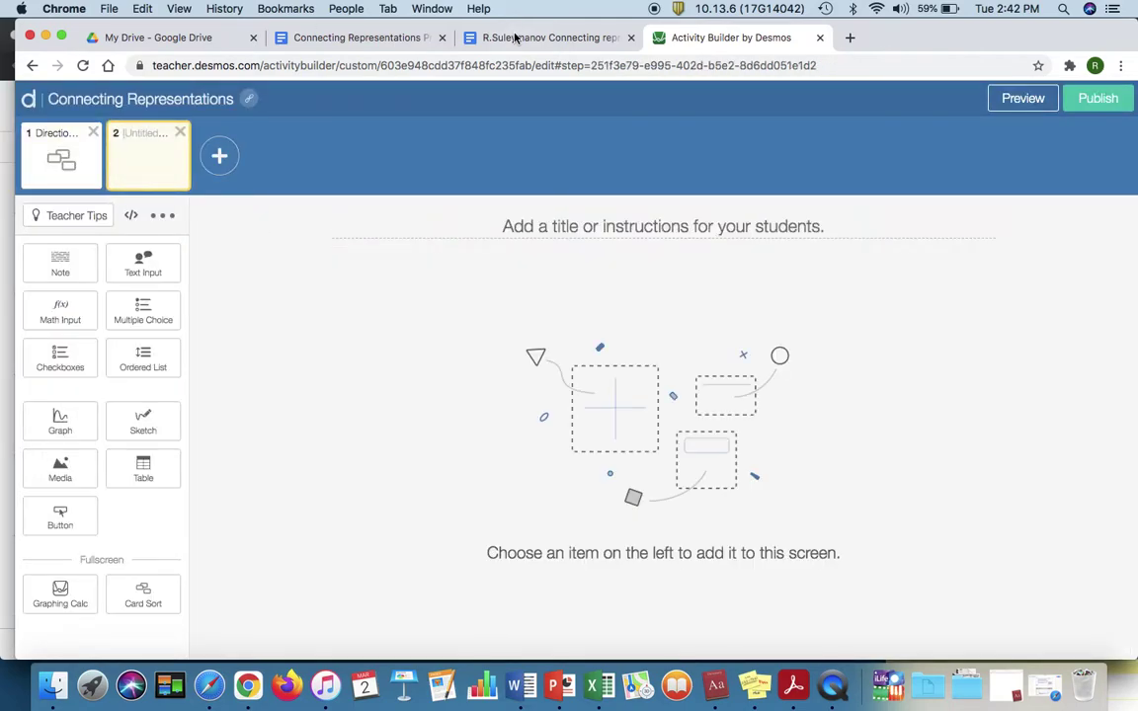
pyautogui.click(60, 264)
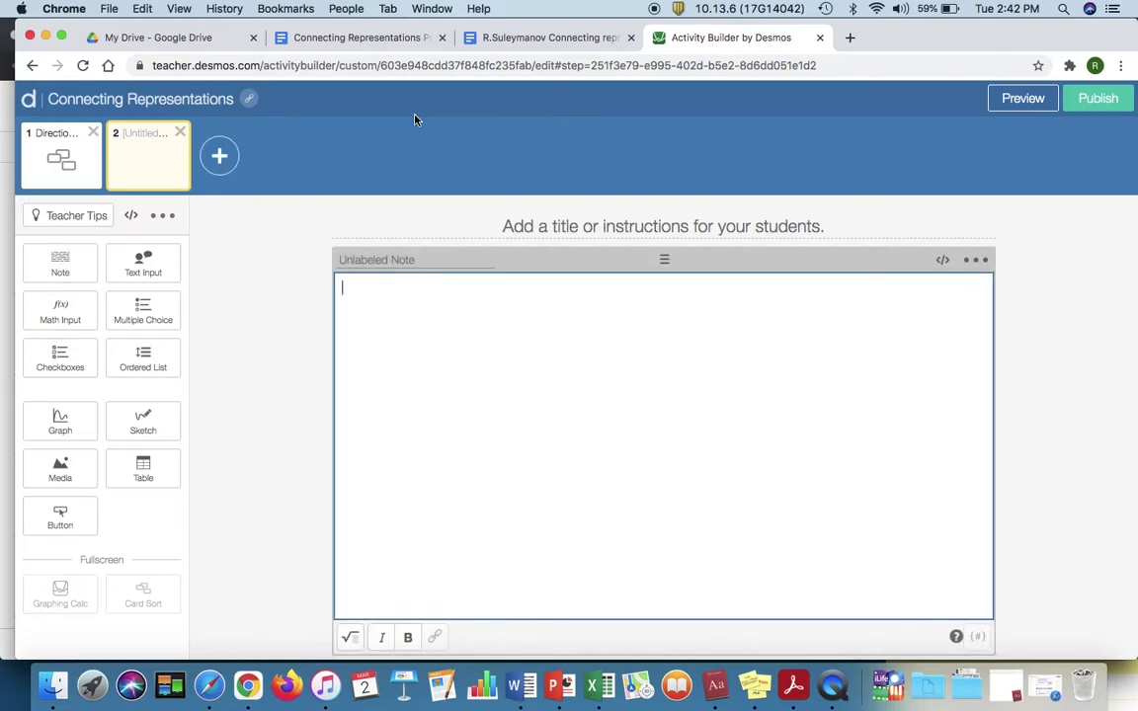
pyautogui.click(548, 38)
pyautogui.scroll(-5, 468, 464)
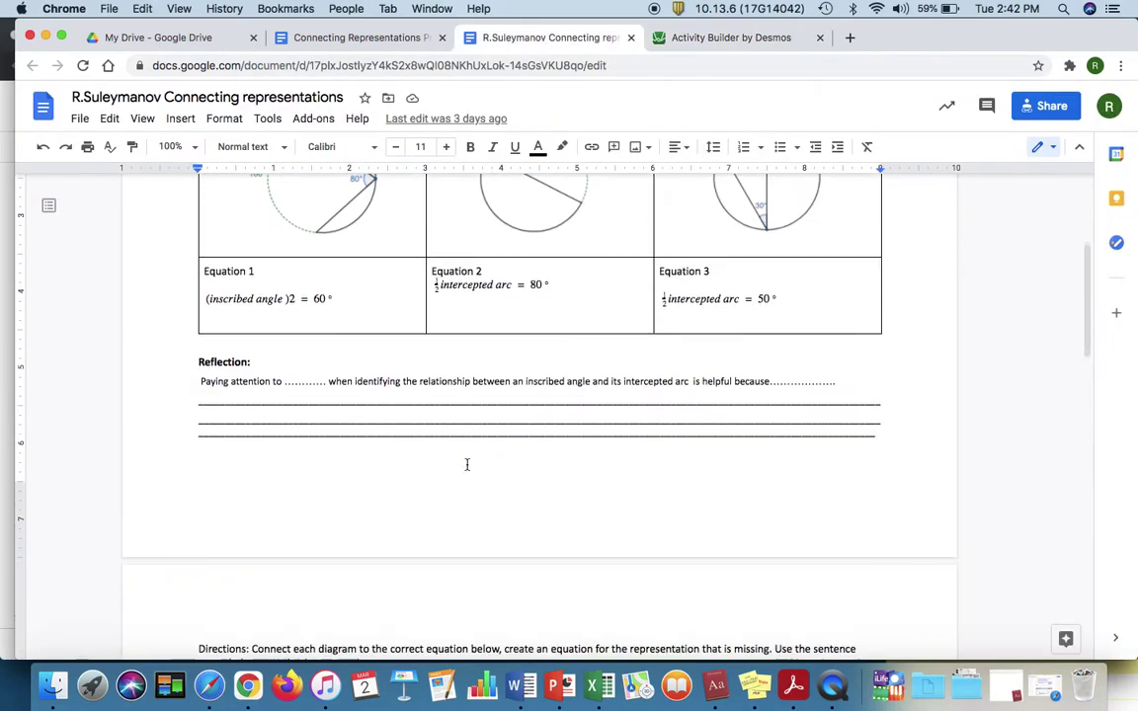
pyautogui.moveTo(836, 350); pyautogui.dragTo(173, 327)
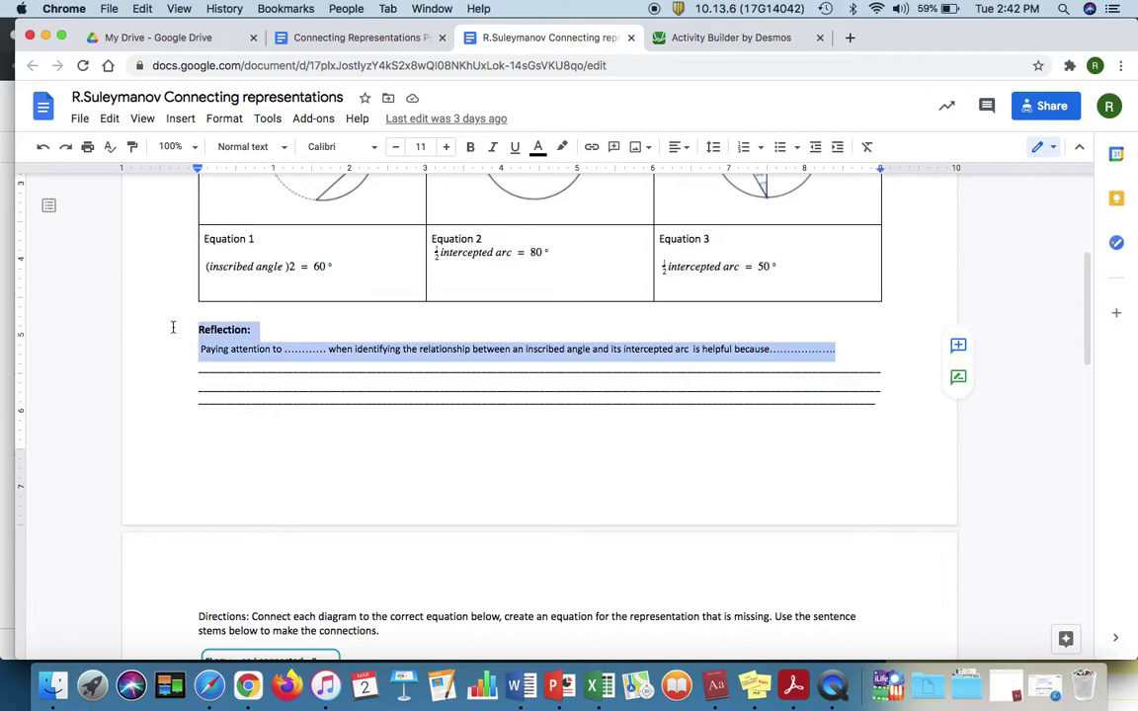
pyautogui.press('super+c')
pyautogui.click(731, 38)
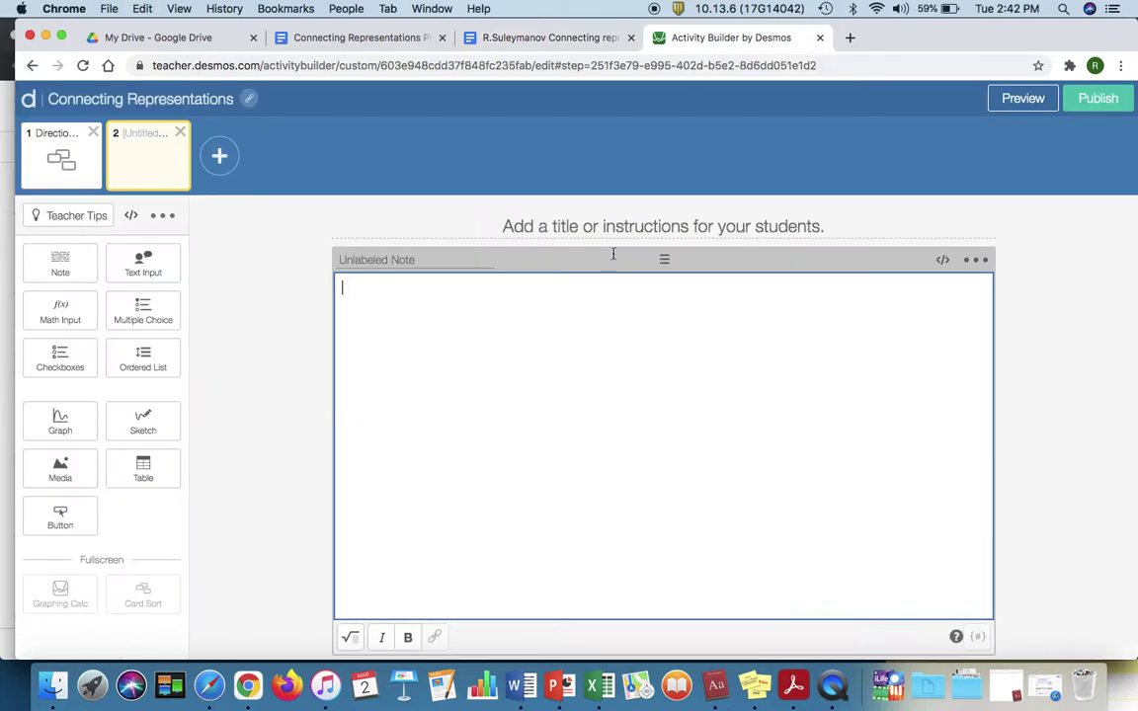
pyautogui.press('super+v')
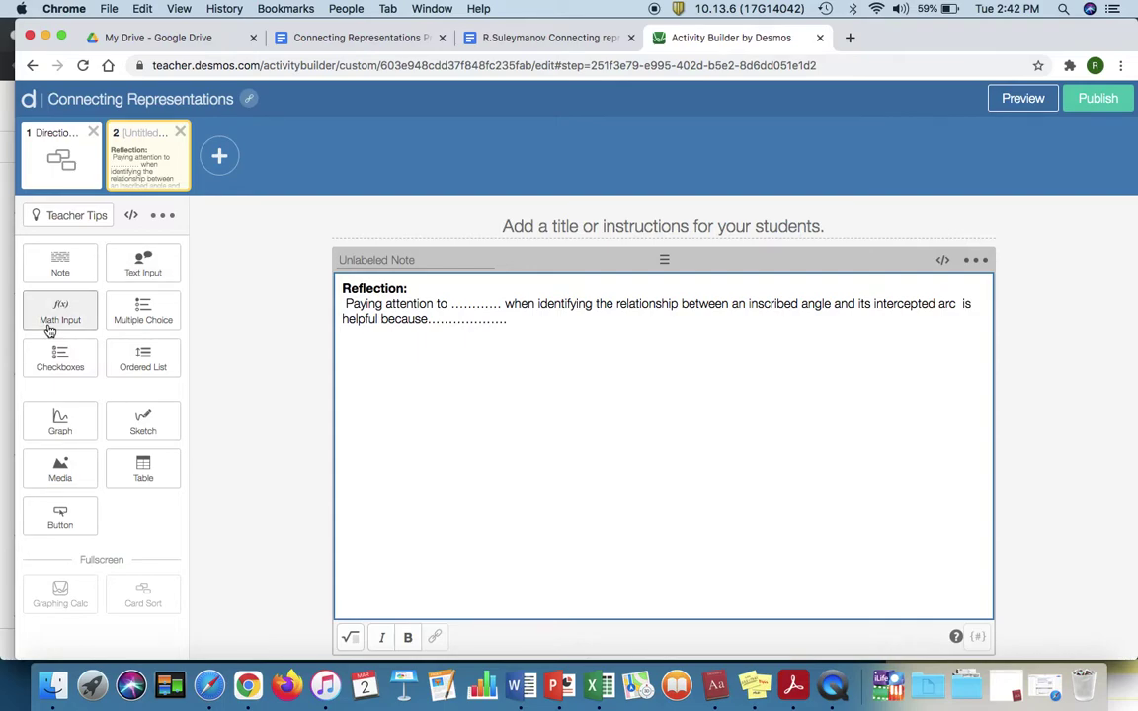
# Step: Add a text answer box below the note and check the screen in student preview
pyautogui.click(143, 263)
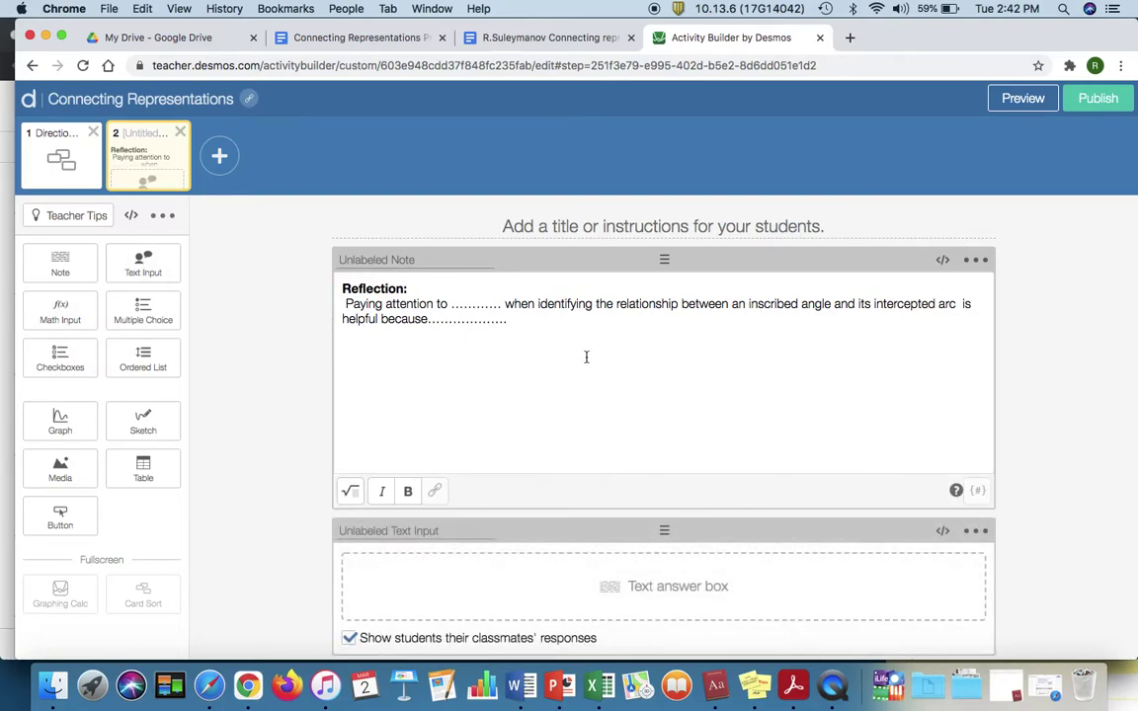
pyautogui.click(1020, 99)
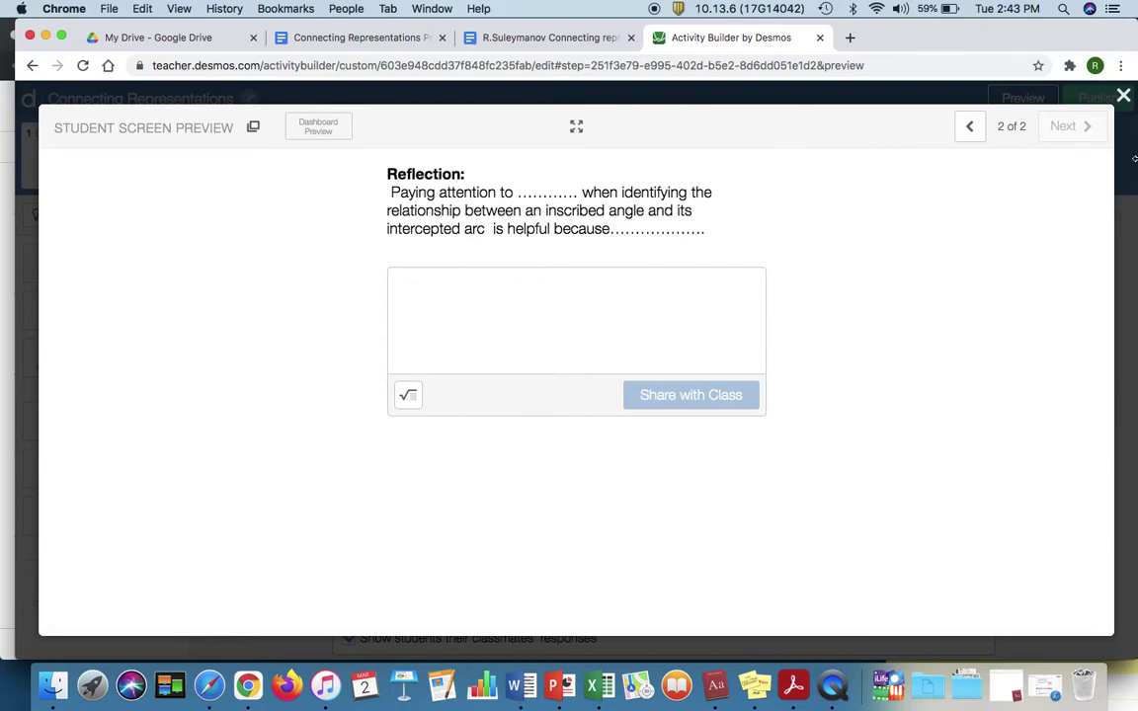
pyautogui.click(1015, 95)
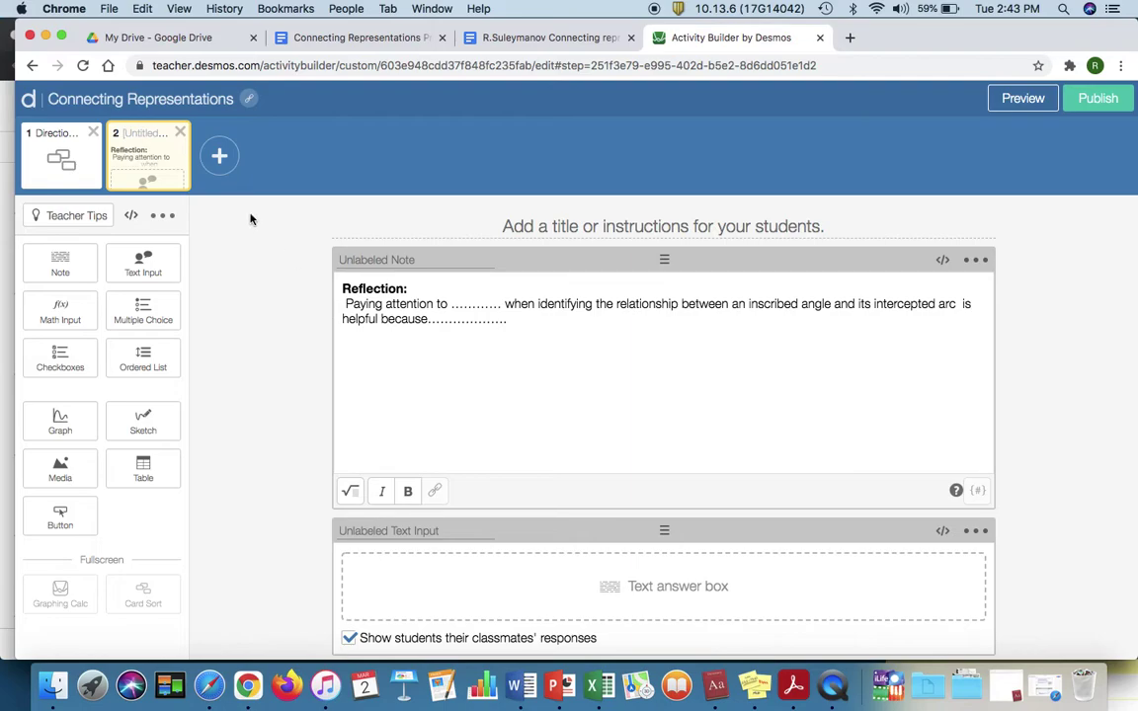
# Step: Add screen 3 and paste the Doc's Directions paragraph into its title
pyautogui.click(219, 155)
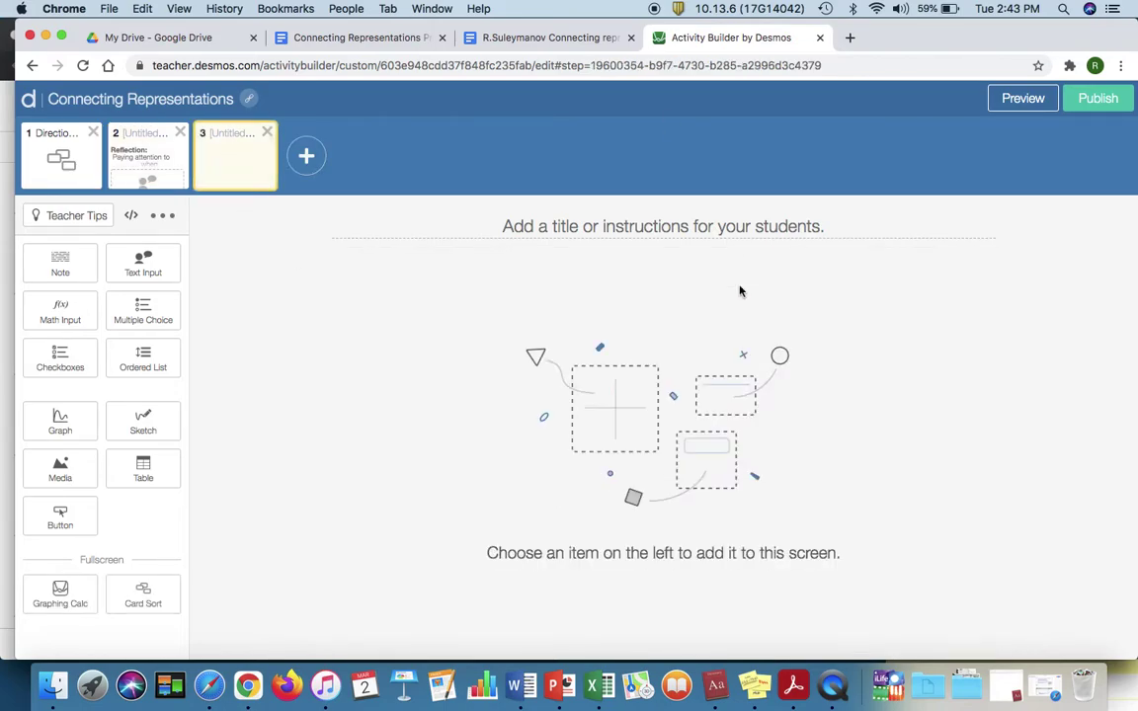
pyautogui.click(525, 37)
pyautogui.scroll(1, 542, 316)
pyautogui.scroll(-10, 542, 316)
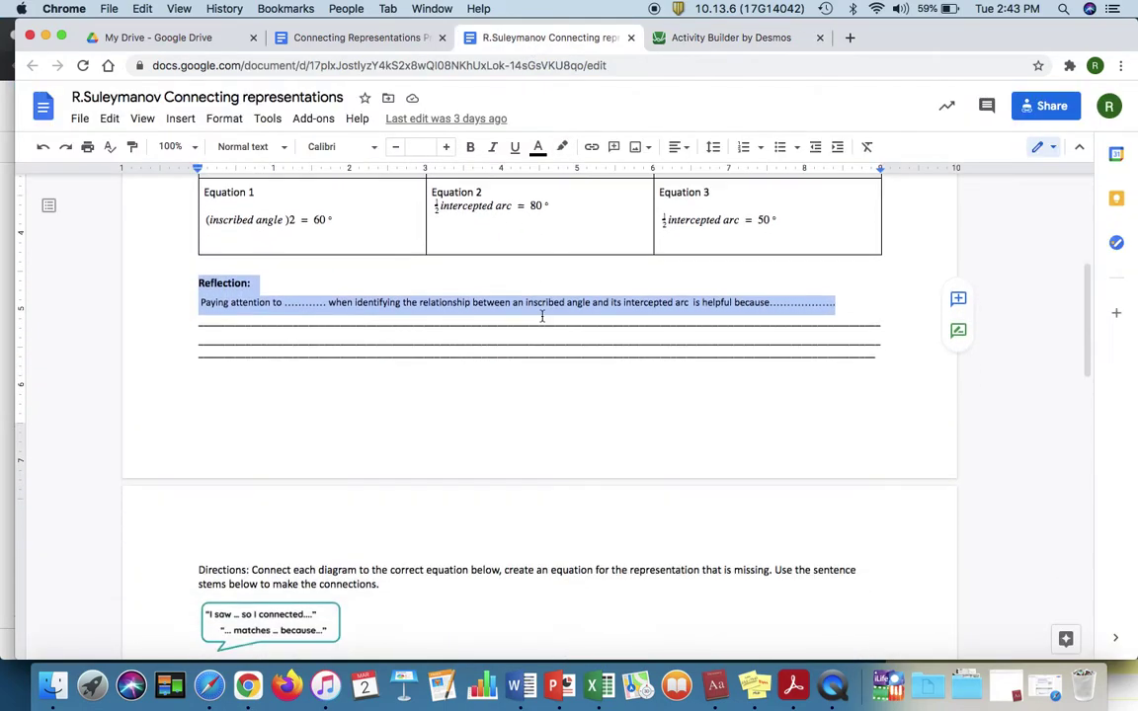
pyautogui.scroll(-1, 542, 316)
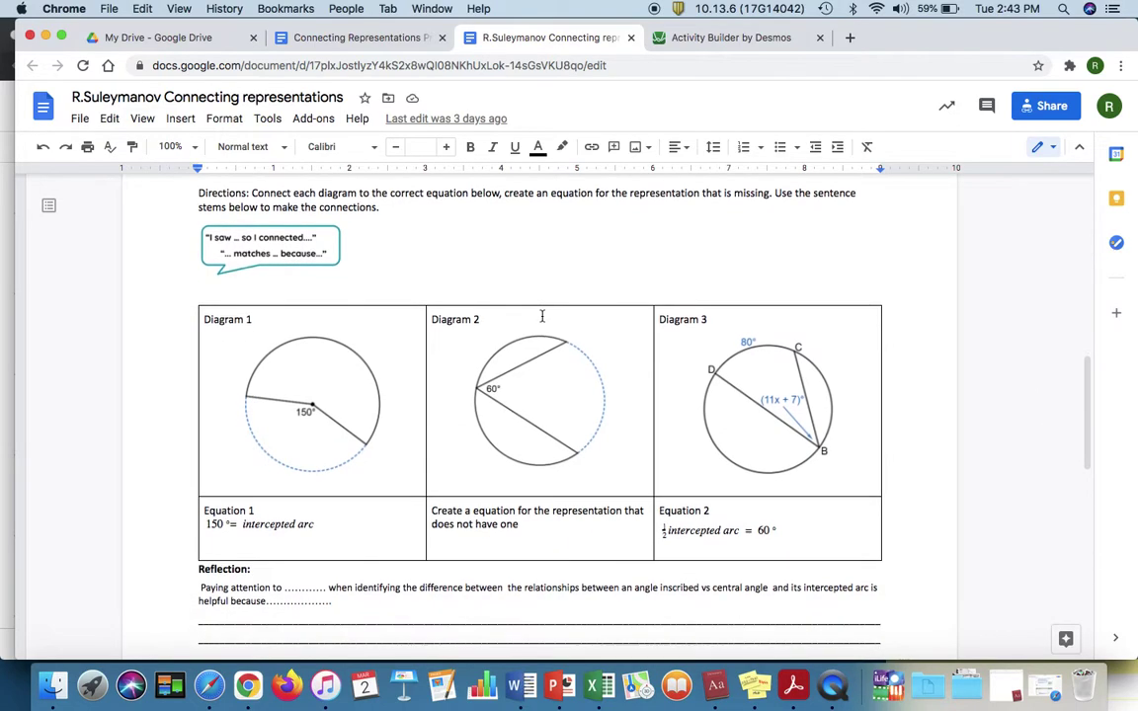
pyautogui.scroll(1, 541, 316)
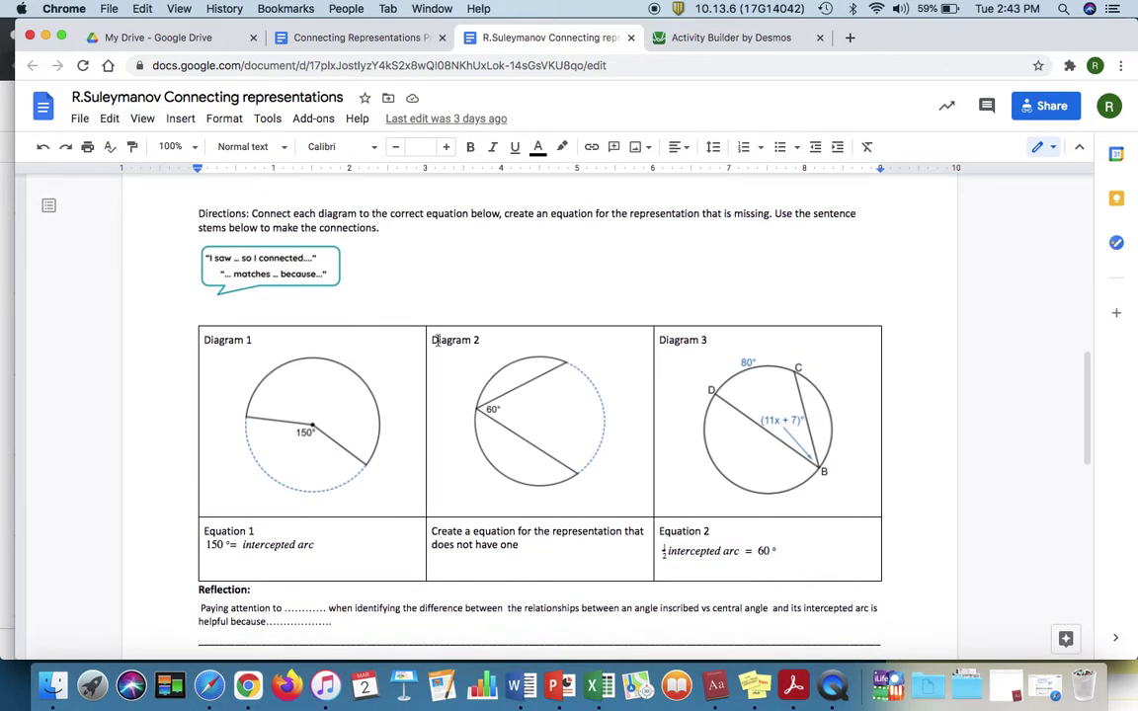
pyautogui.moveTo(379, 228); pyautogui.dragTo(176, 196)
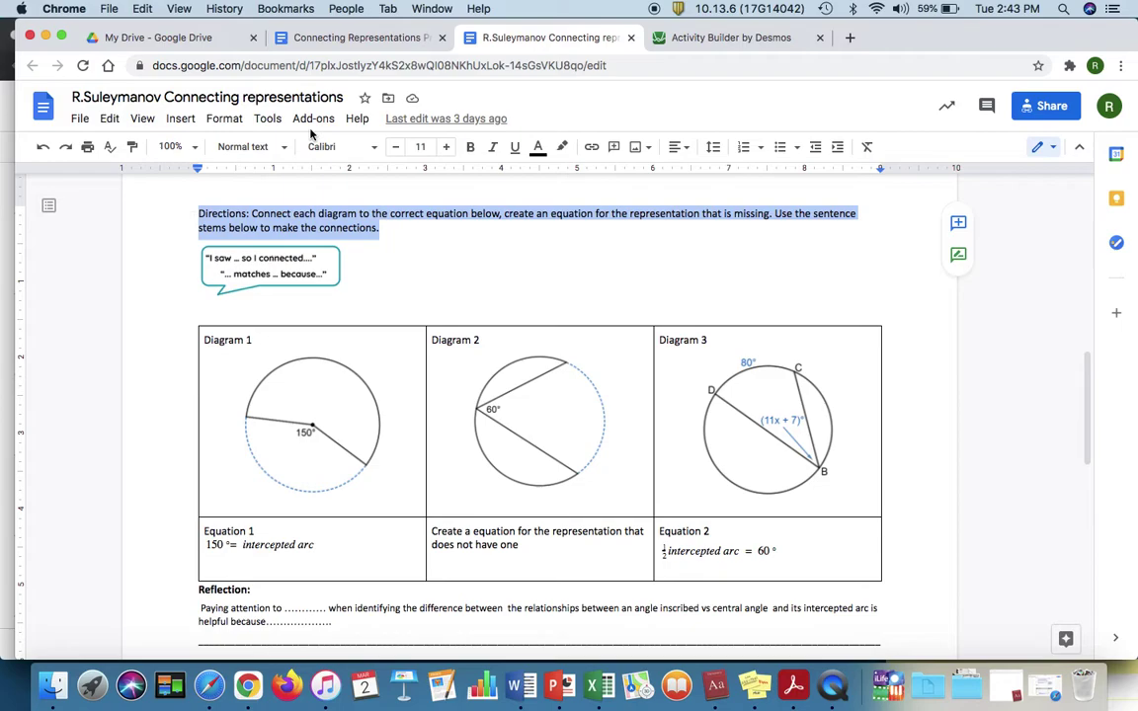
pyautogui.click(716, 42)
pyautogui.click(573, 223)
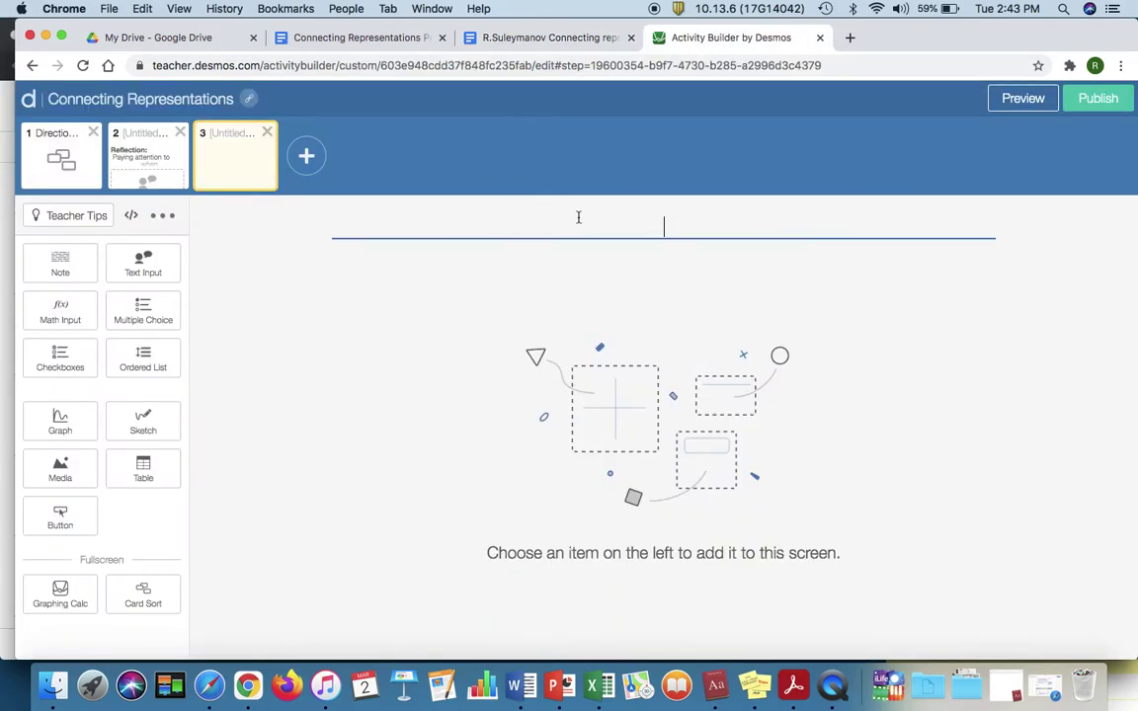
pyautogui.press('super+v')
# Step: Take a region screenshot of the Doc's three-diagram table
pyautogui.click(623, 43)
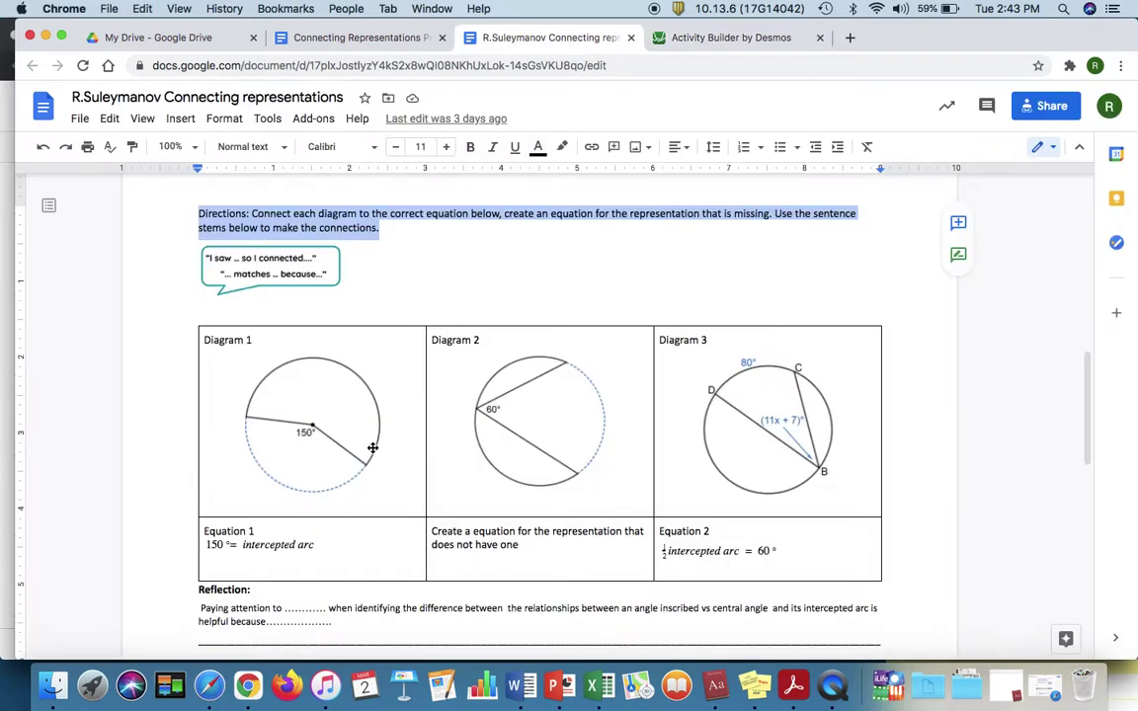
pyautogui.click(153, 417)
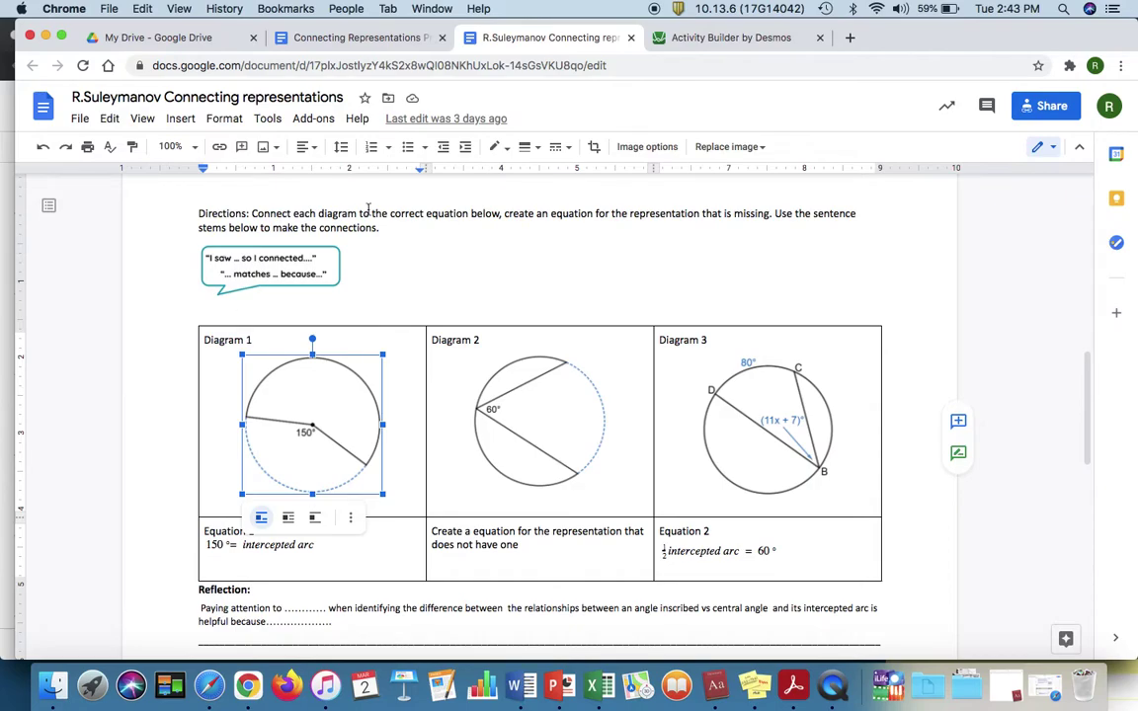
pyautogui.click(472, 299)
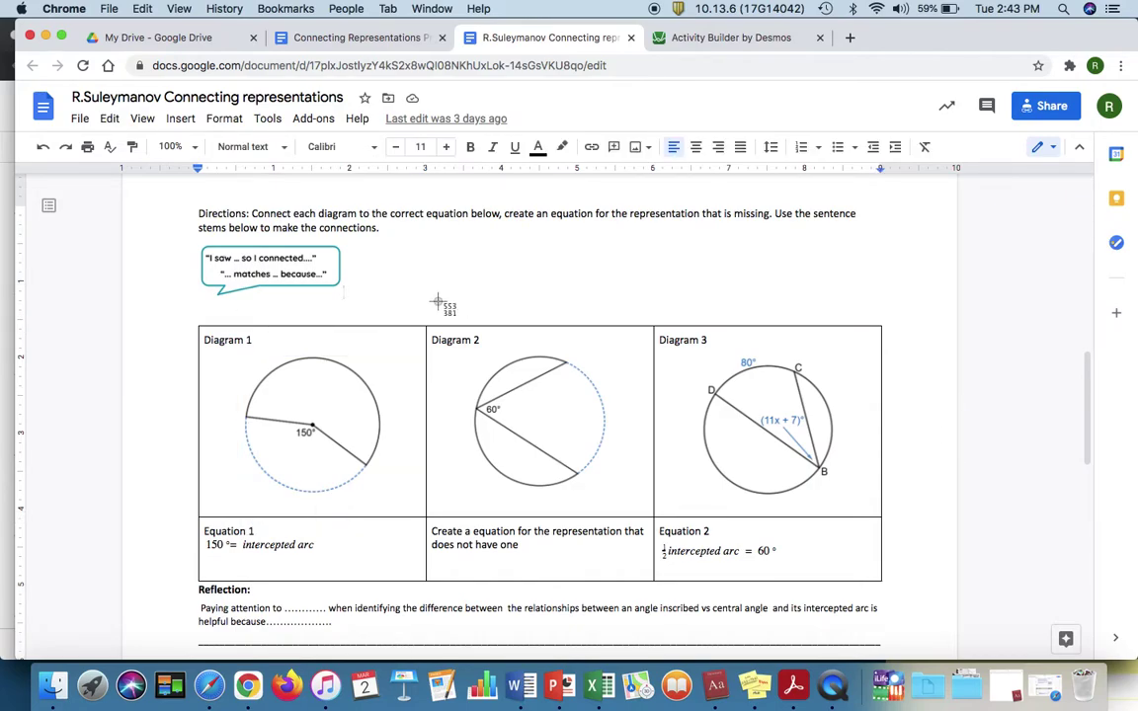
pyautogui.press('super+shift+4')
pyautogui.moveTo(191, 319); pyautogui.dragTo(888, 592)
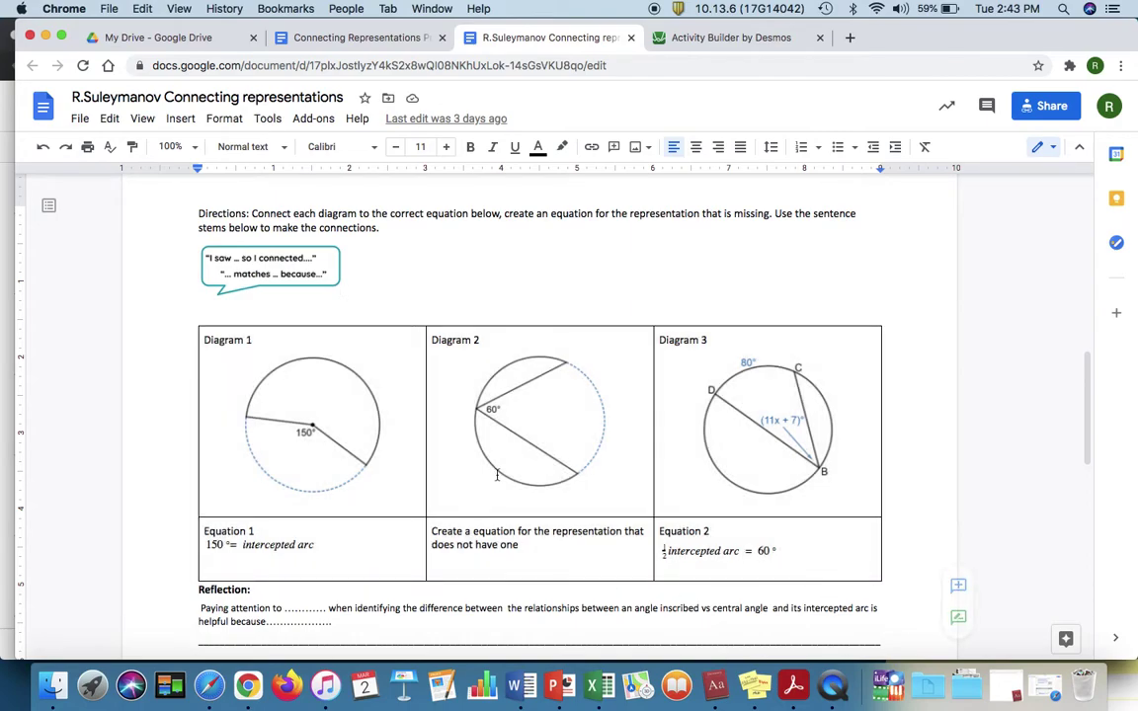
pyautogui.click(721, 38)
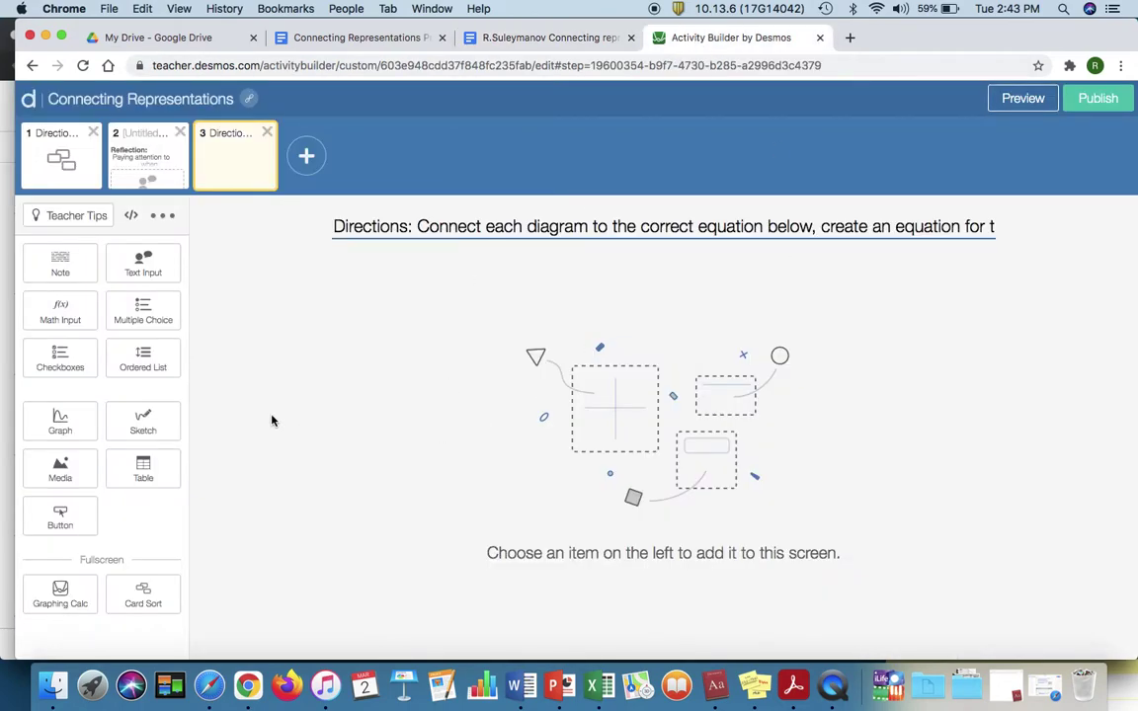
# Step: Upload the diagrams screenshot from the Desktop as screen 3's image and add an empty table
pyautogui.click(63, 471)
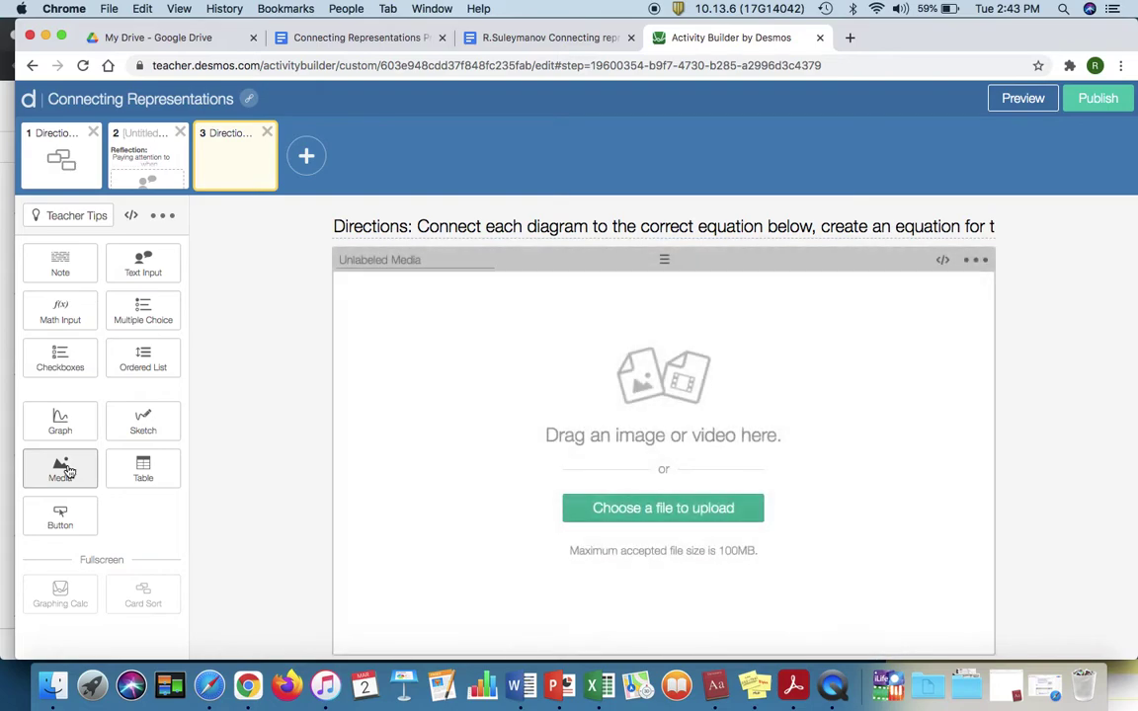
pyautogui.click(53, 684)
pyautogui.click(417, 207)
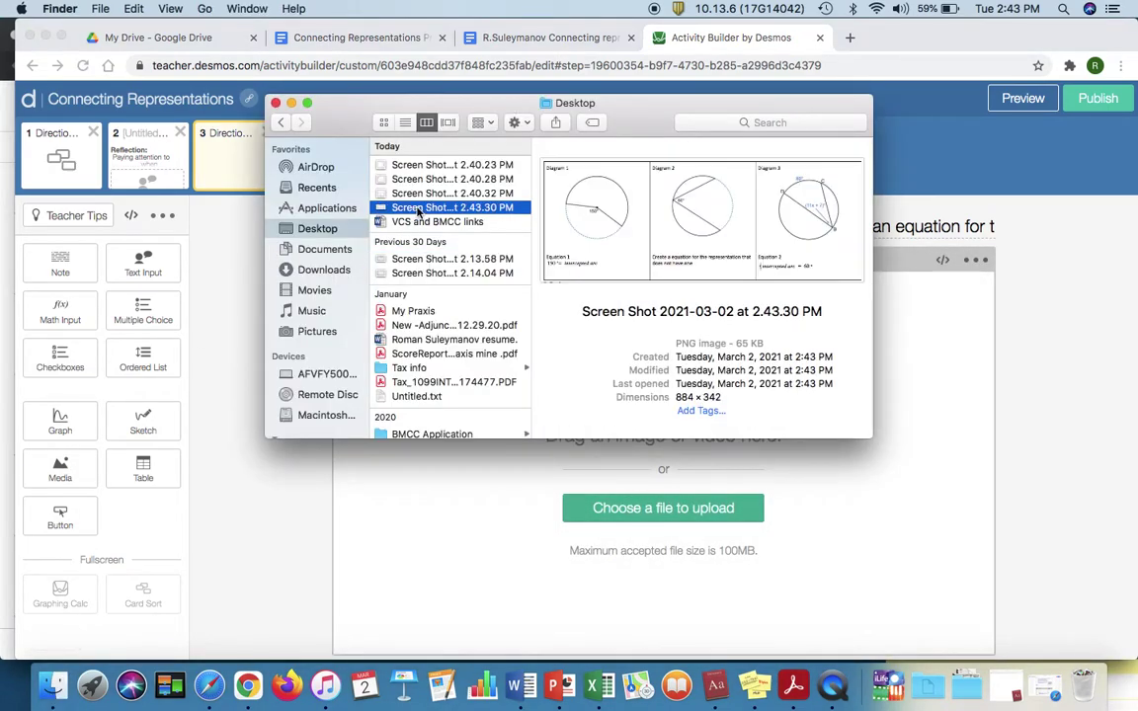
pyautogui.moveTo(417, 209); pyautogui.dragTo(733, 528)
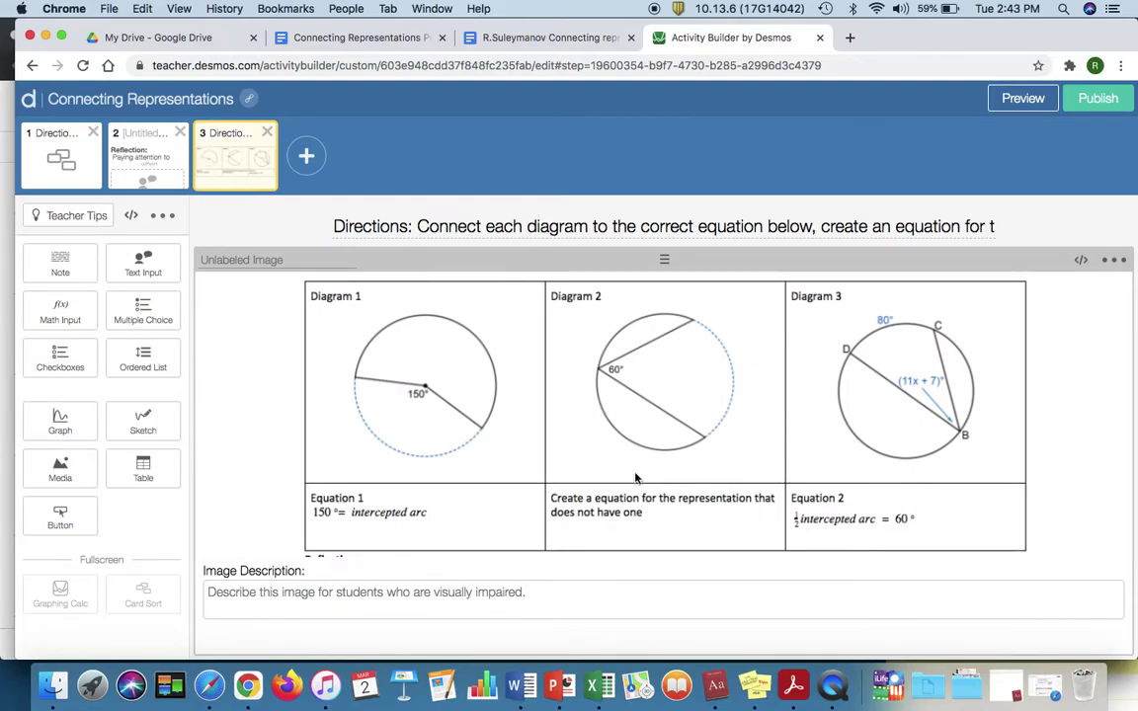
pyautogui.click(144, 466)
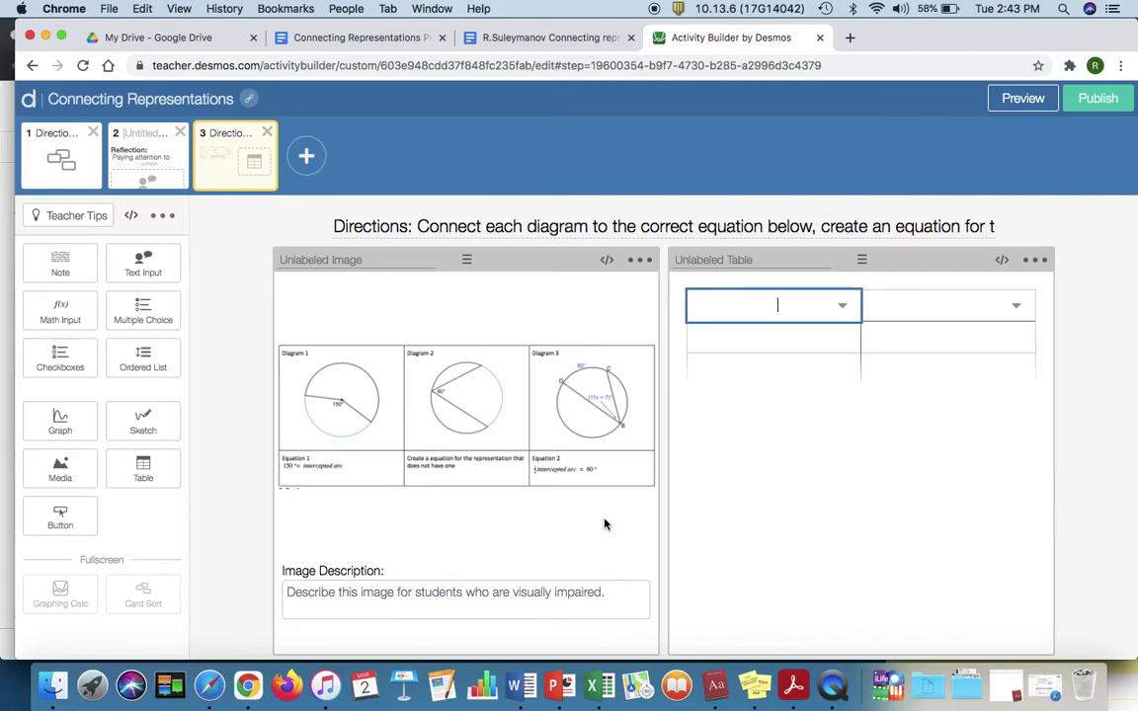
# Step: Name the table headers Figure and Equation and label the first row Diagram 1
pyautogui.write('Figuere')
pyautogui.press('BackSpace')
pyautogui.press('BackSpace')
pyautogui.press('BackSpace')
pyautogui.write('re')
pyautogui.press('Tab')
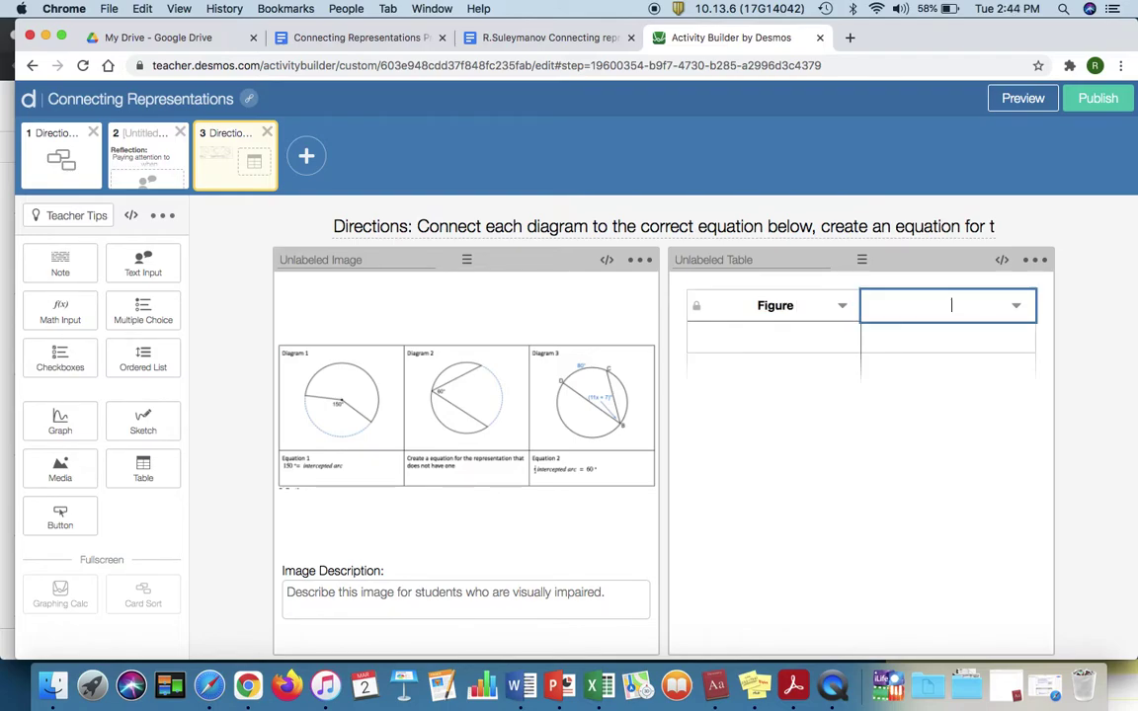
pyautogui.write('Equation')
pyautogui.click(759, 336)
pyautogui.write('Dia')
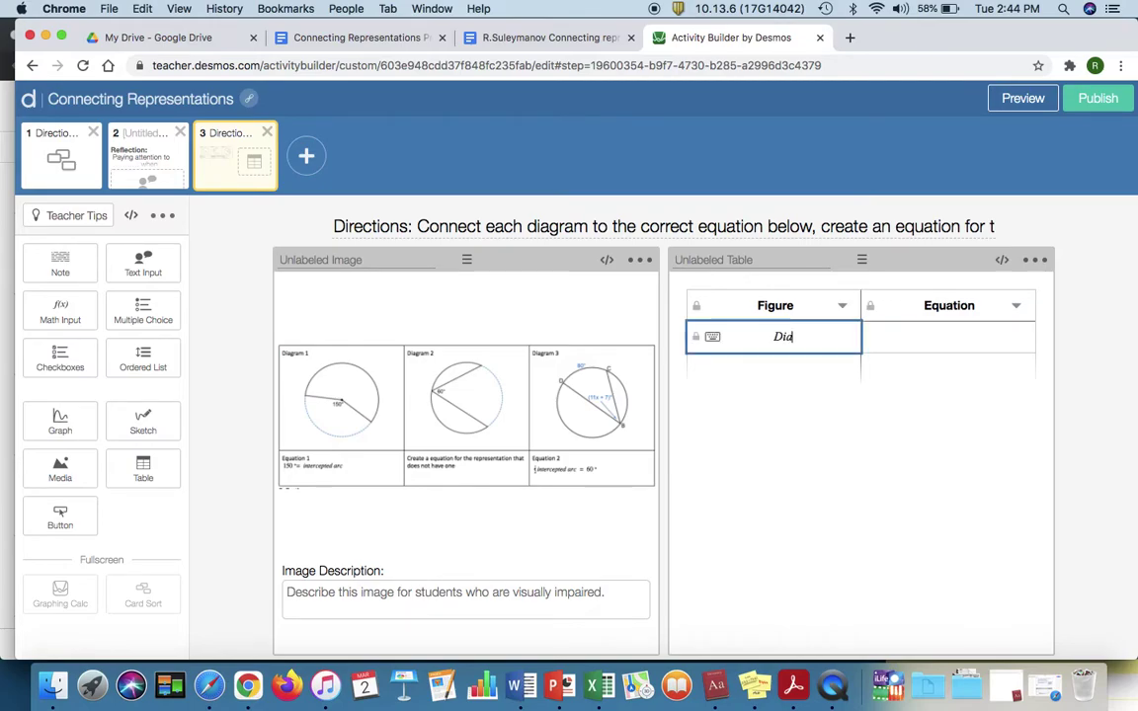
pyautogui.write('gram1')
pyautogui.press('BackSpace')
pyautogui.write('1')
pyautogui.press('Return')
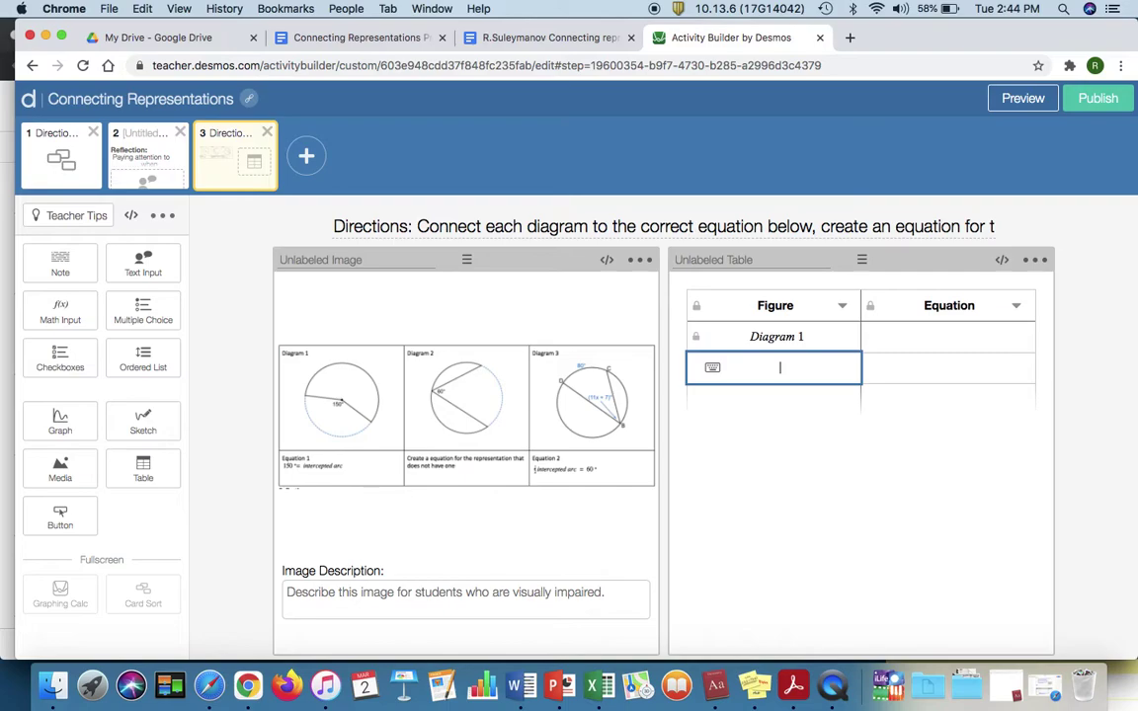
# Step: Fill the next two rows with the labels Diagram 2 and Diagram 3
pyautogui.click(770, 334)
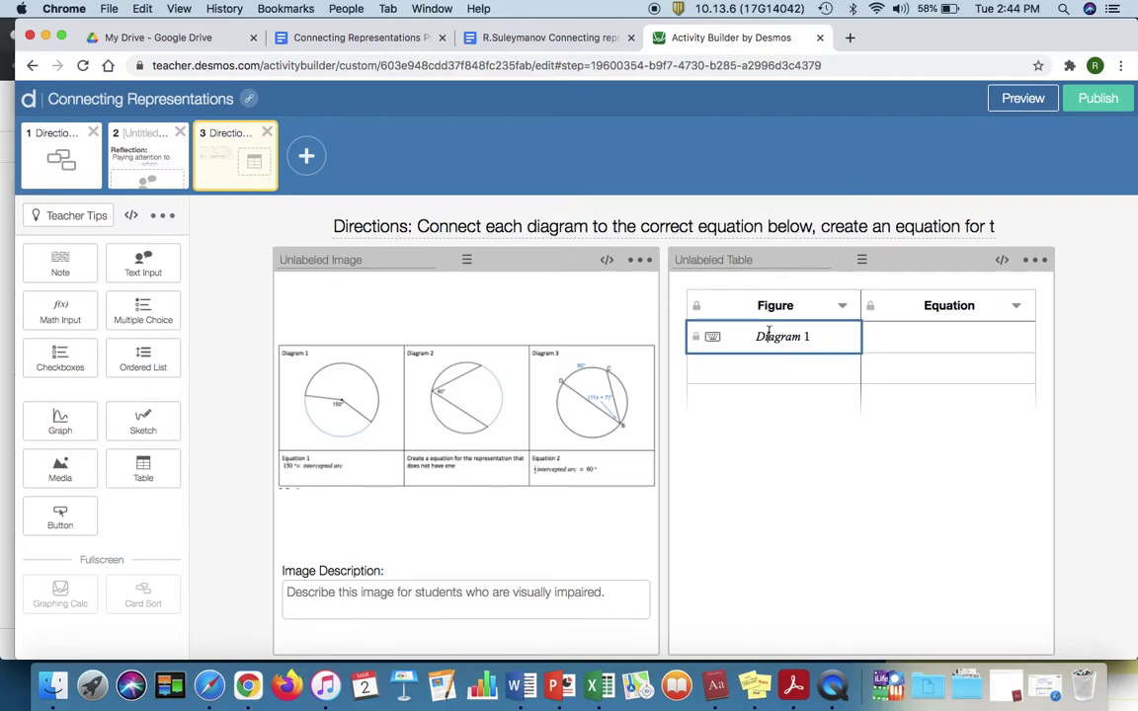
pyautogui.moveTo(835, 340); pyautogui.dragTo(738, 336)
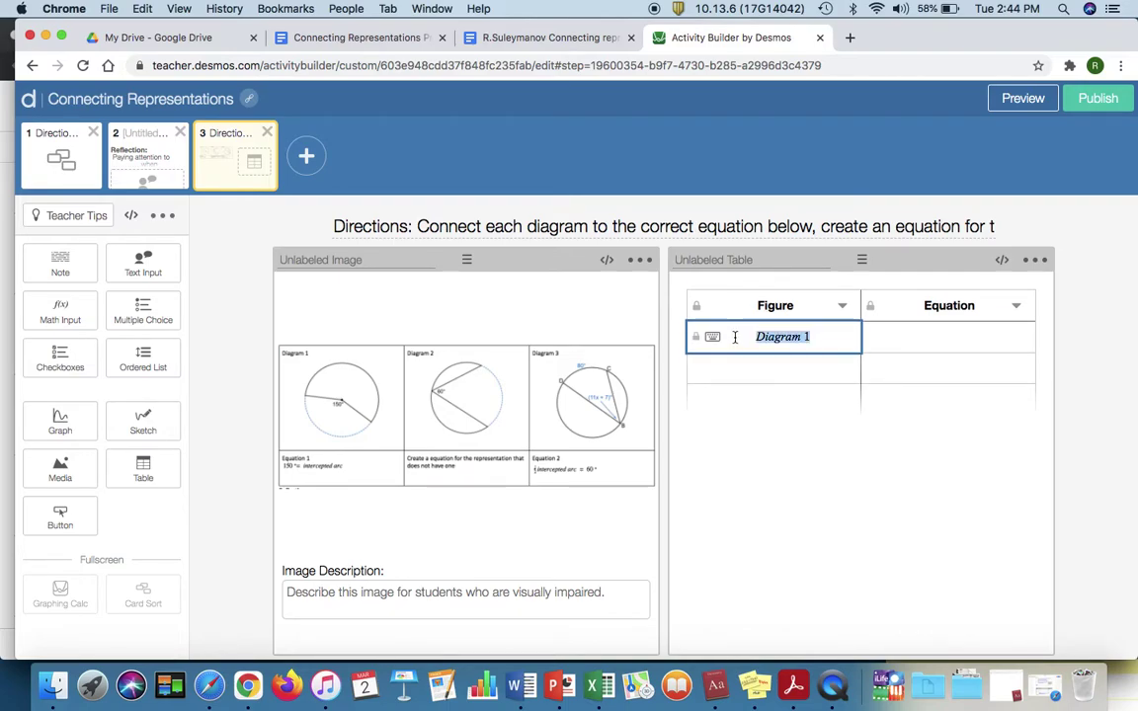
pyautogui.hotkey('ctrl', 'c')
pyautogui.click(739, 380)
pyautogui.hotkey('ctrl', 'v')
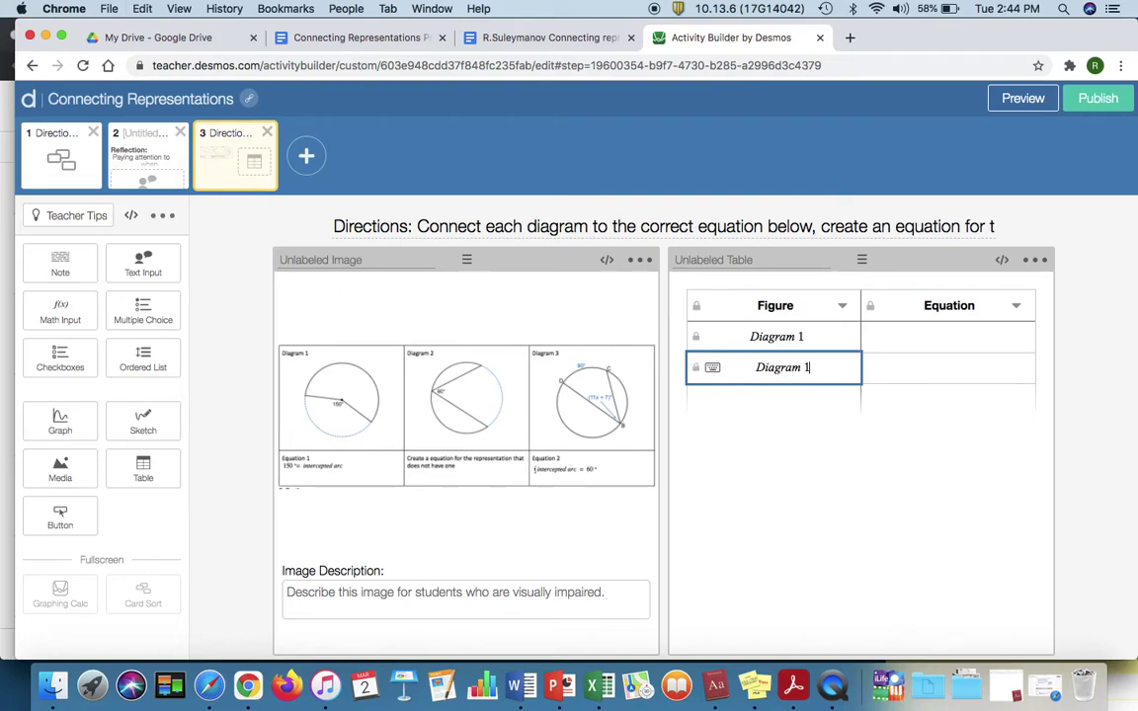
pyautogui.press('Return')
pyautogui.hotkey('ctrl', 'v')
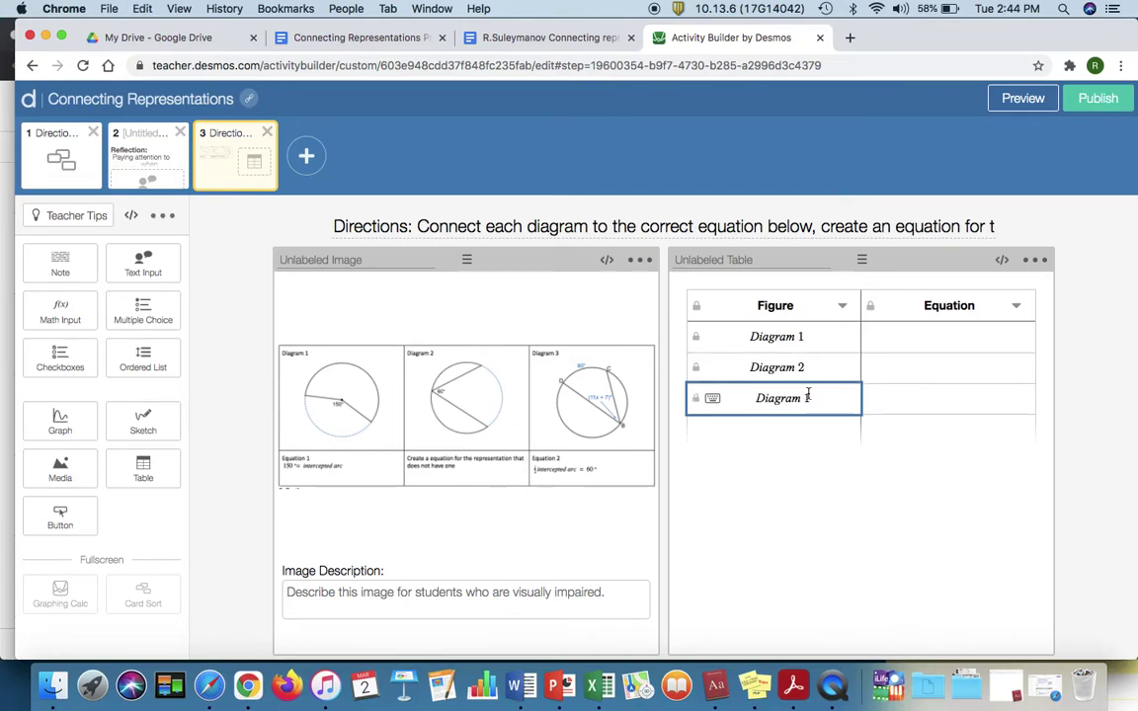
pyautogui.press('BackSpace')
pyautogui.write('3')
pyautogui.click(903, 405)
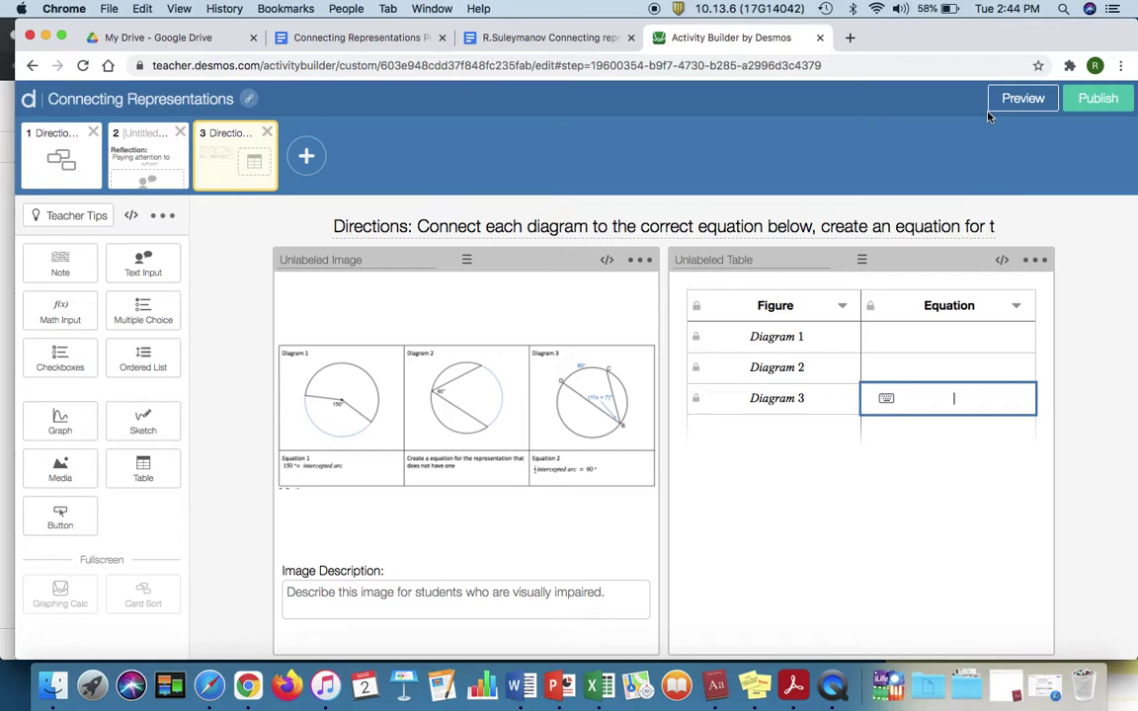
# Step: Drag the Figure/Equation table beneath the diagram image, previewing screen 3 before and after
pyautogui.click(1013, 100)
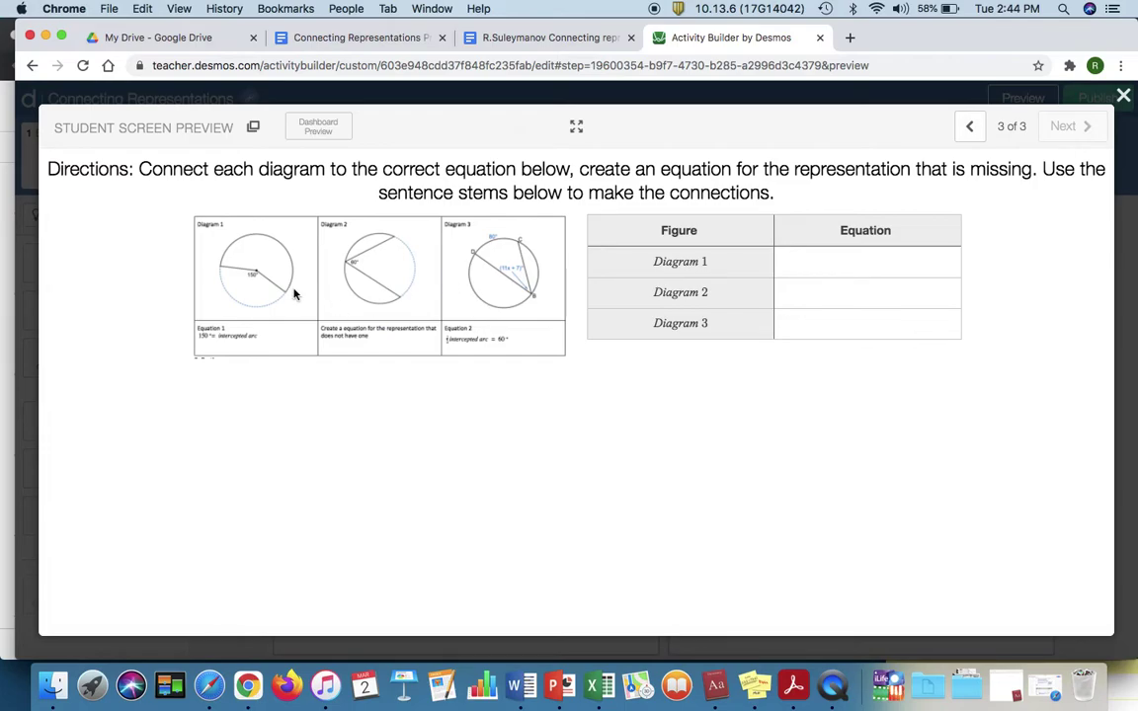
pyautogui.click(1125, 98)
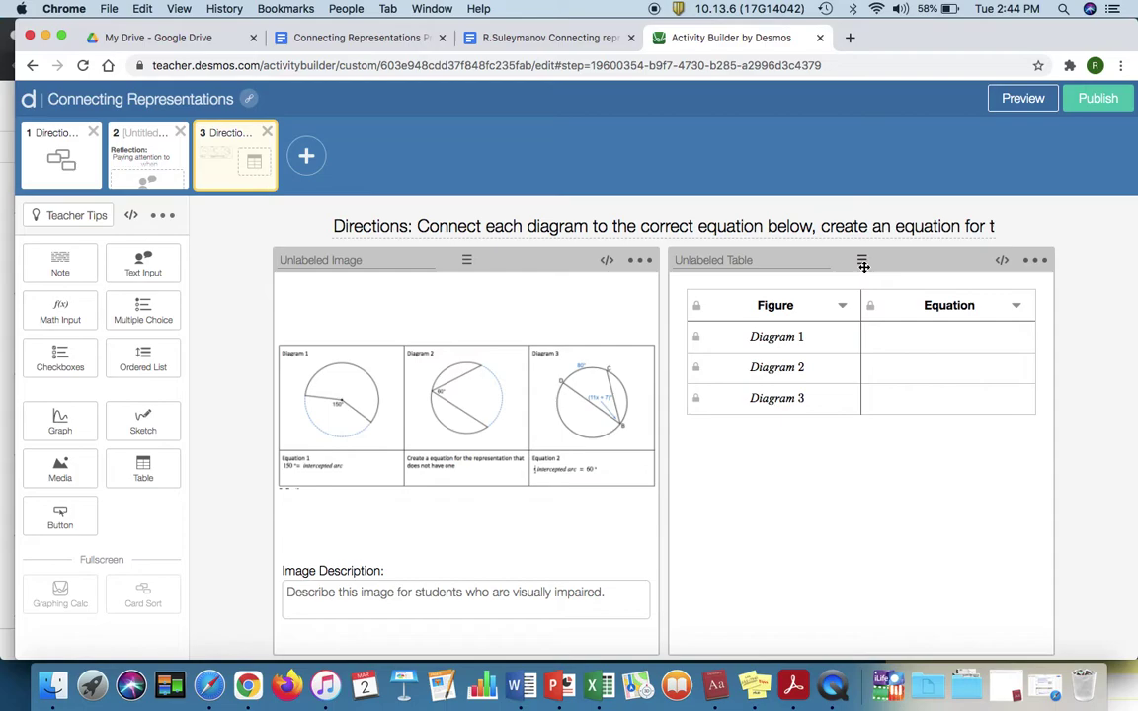
pyautogui.moveTo(861, 260); pyautogui.dragTo(573, 397)
pyautogui.moveTo(661, 448)
pyautogui.mouseDown()
pyautogui.moveTo(670, 477)
pyautogui.moveTo(668, 467)
pyautogui.mouseUp()
pyautogui.click(1024, 99)
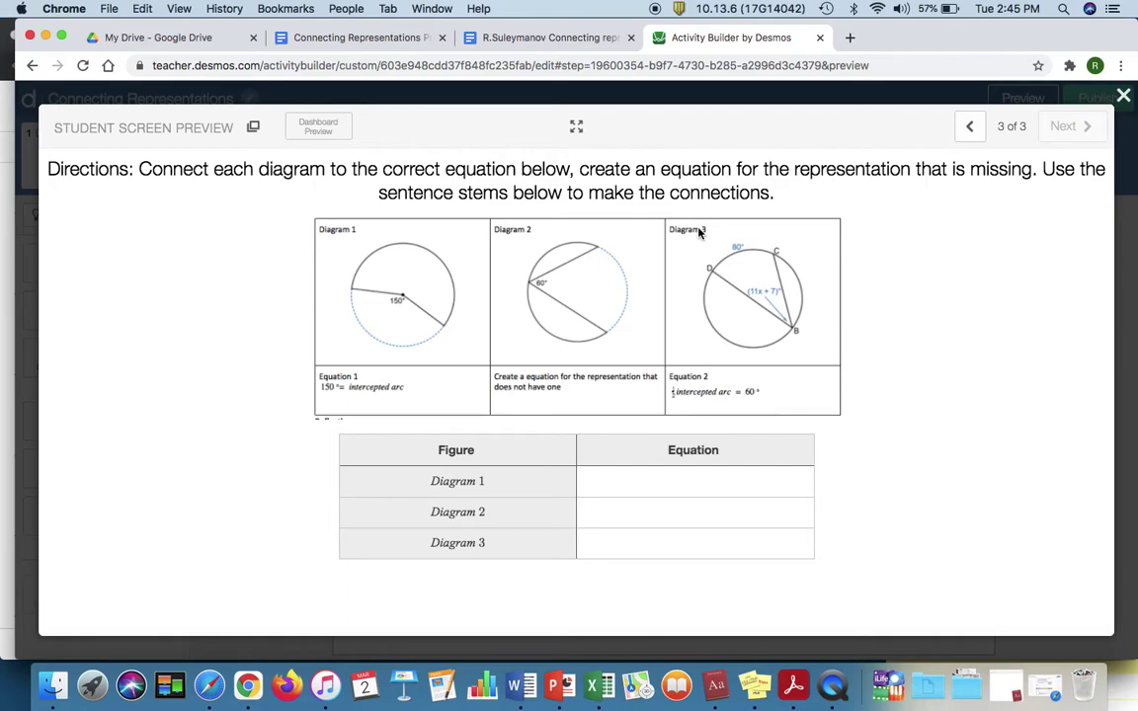
# Step: Enter ½(80) = 11x + 7 as Diagram 3's equation in the student preview
pyautogui.click(666, 540)
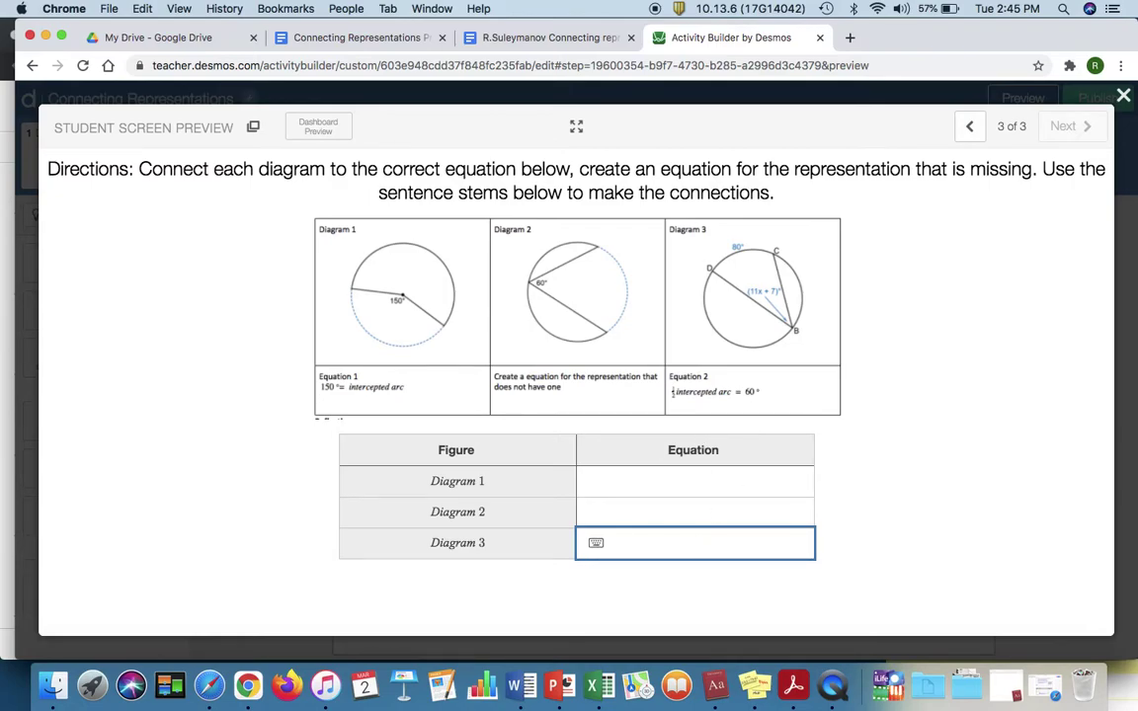
pyautogui.write('1/2(')
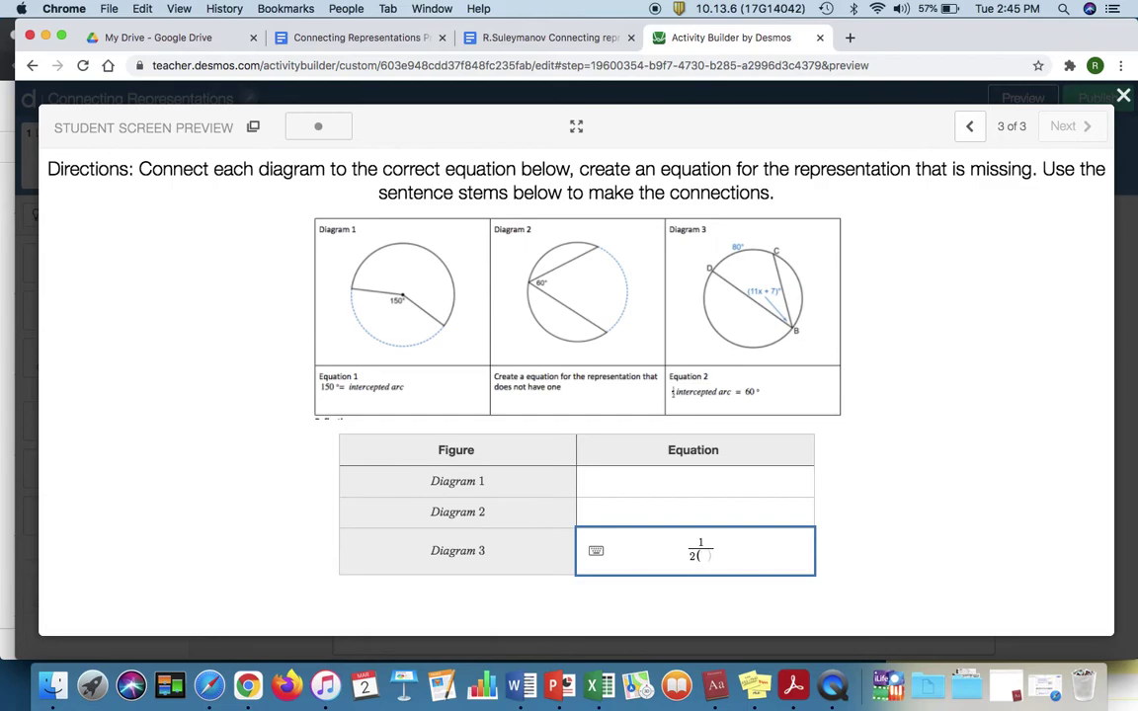
pyautogui.write('80')
pyautogui.press('BackSpace')
pyautogui.press('BackSpace')
pyautogui.press('BackSpace')
pyautogui.press('Right')
pyautogui.write('(')
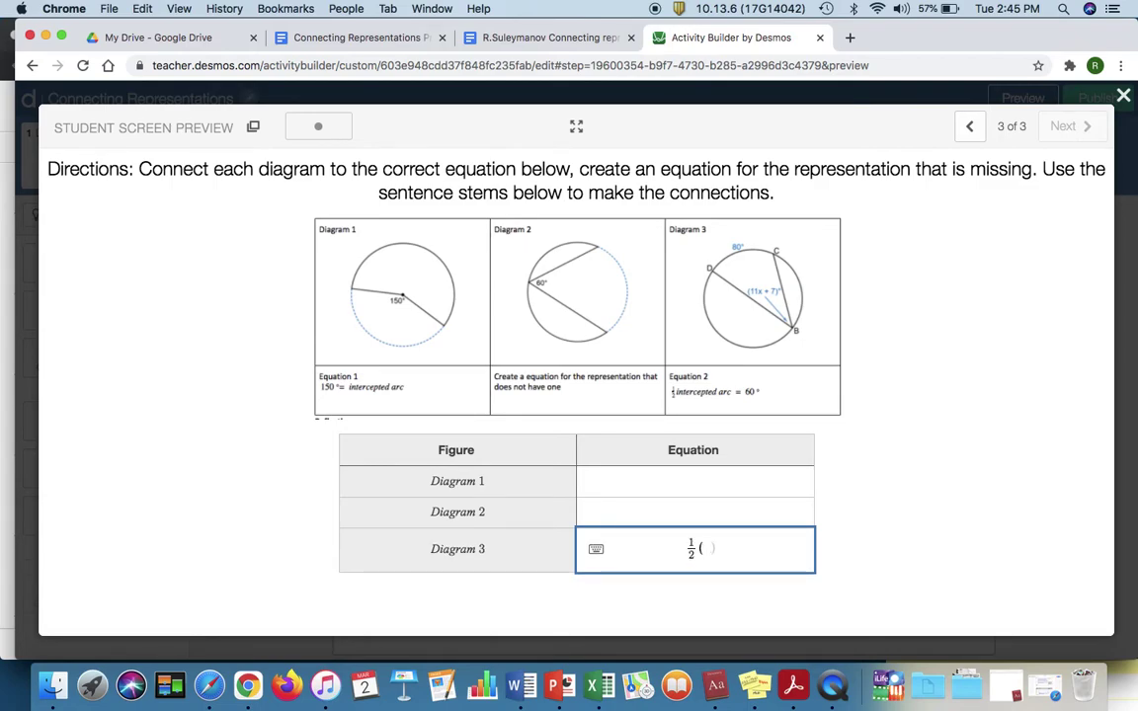
pyautogui.write('80) = 11x + 7')
pyautogui.click(853, 559)
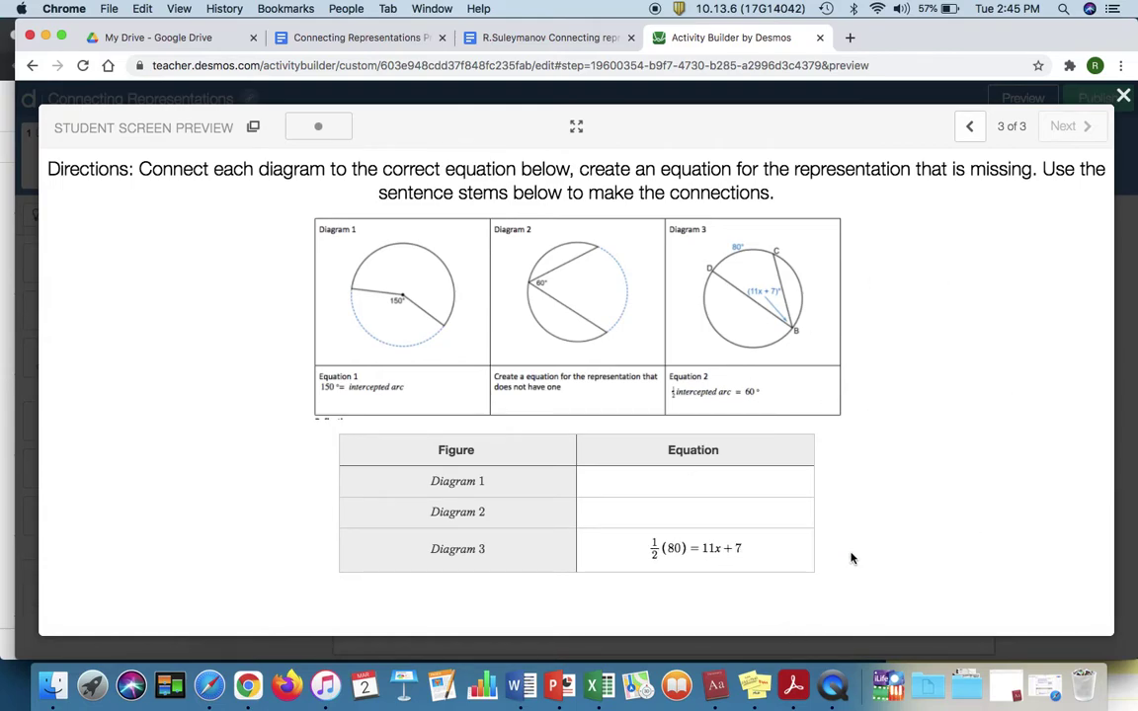
# Step: Enter 150 = Intercepted arc as Diagram 1's equation
pyautogui.click(650, 516)
pyautogui.click(648, 491)
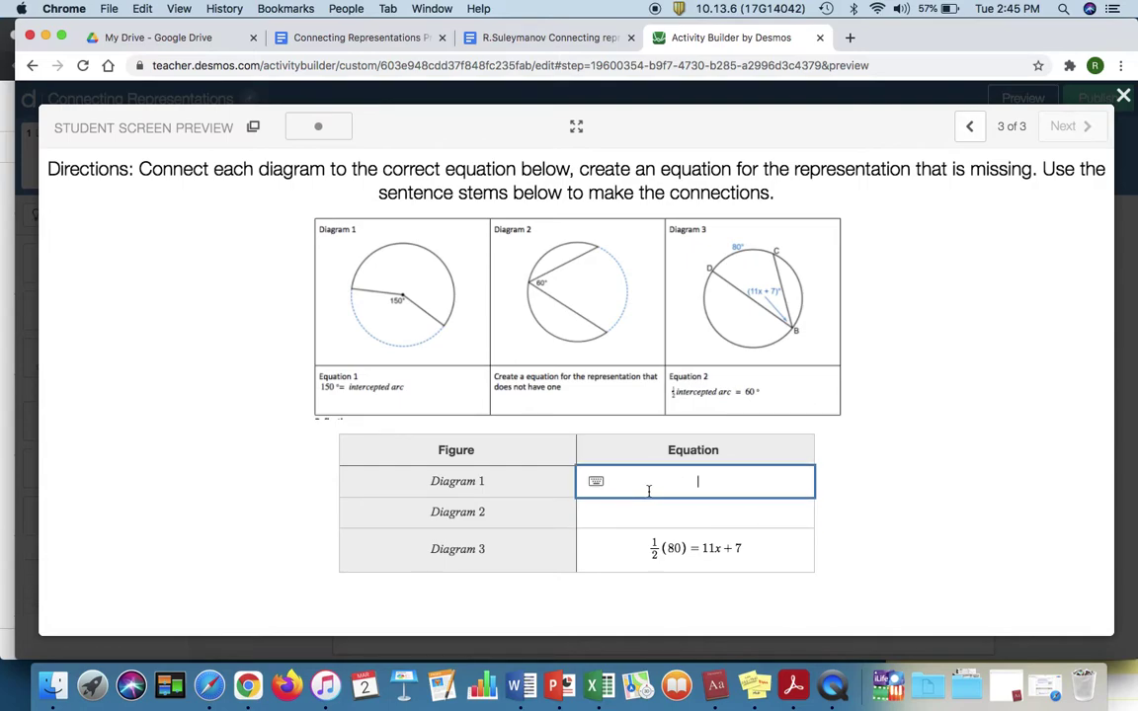
pyautogui.write('E')
pyautogui.press('BackSpace')
pyautogui.write('150')
pyautogui.write('tercepted')
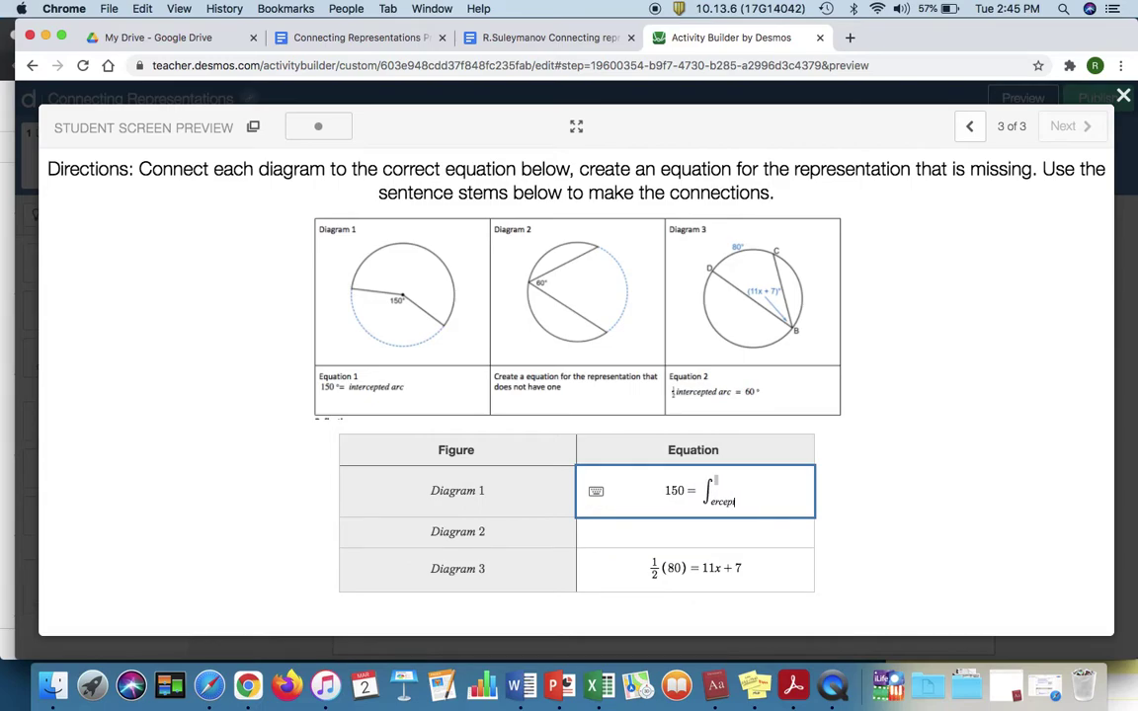
pyautogui.press('BackSpace')
pyautogui.press('BackSpace')
pyautogui.press('BackSpace')
pyautogui.press('BackSpace')
pyautogui.press('BackSpace')
pyautogui.press('BackSpace')
pyautogui.press('BackSpace')
pyautogui.press('BackSpace')
pyautogui.press('BackSpace')
pyautogui.press('BackSpace')
pyautogui.write('In')
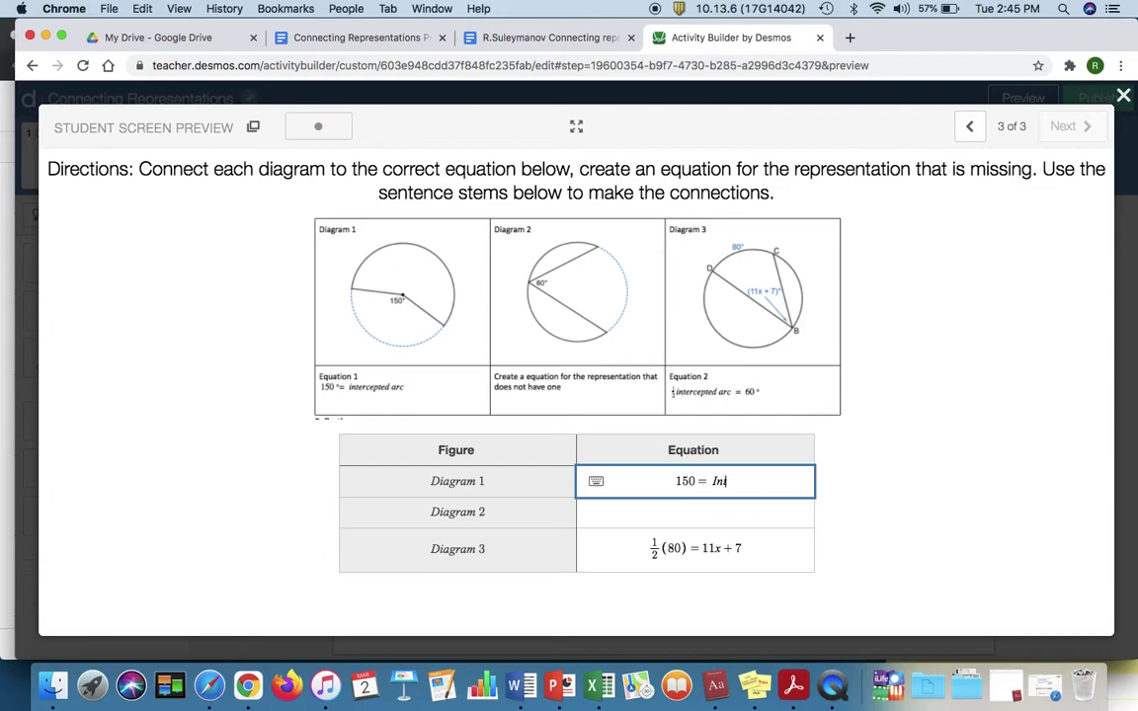
pyautogui.write('tercepted arc')
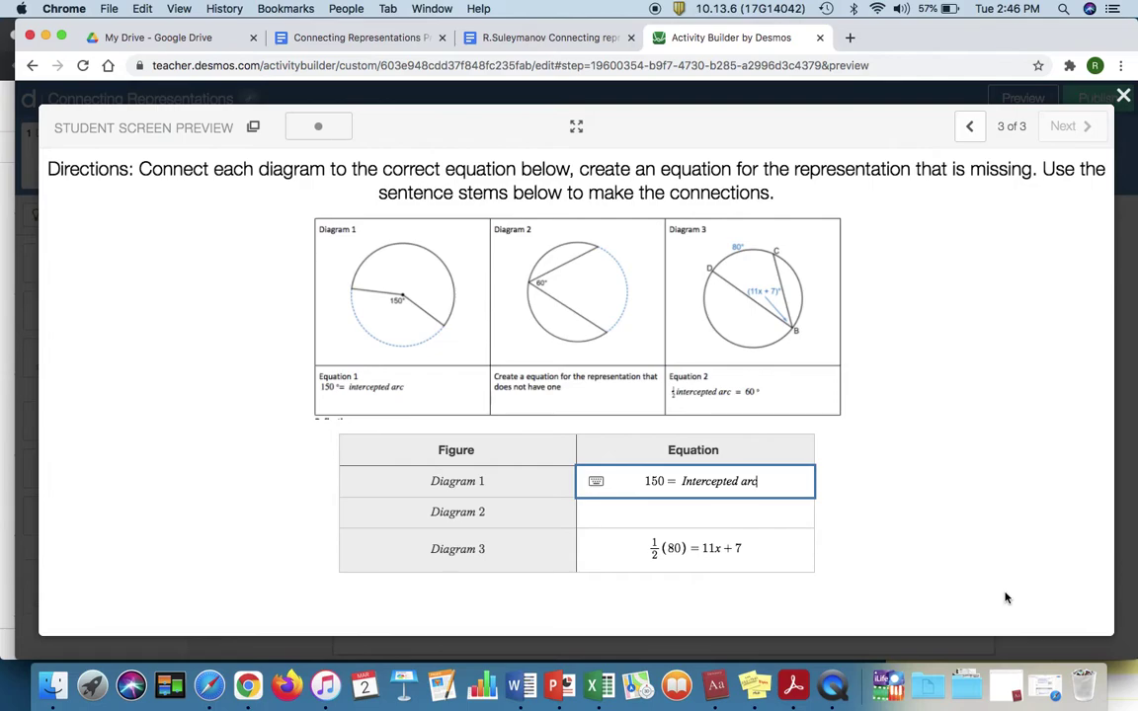
# Step: Close the student preview and copy the activity's URL from the address bar
pyautogui.click(1123, 95)
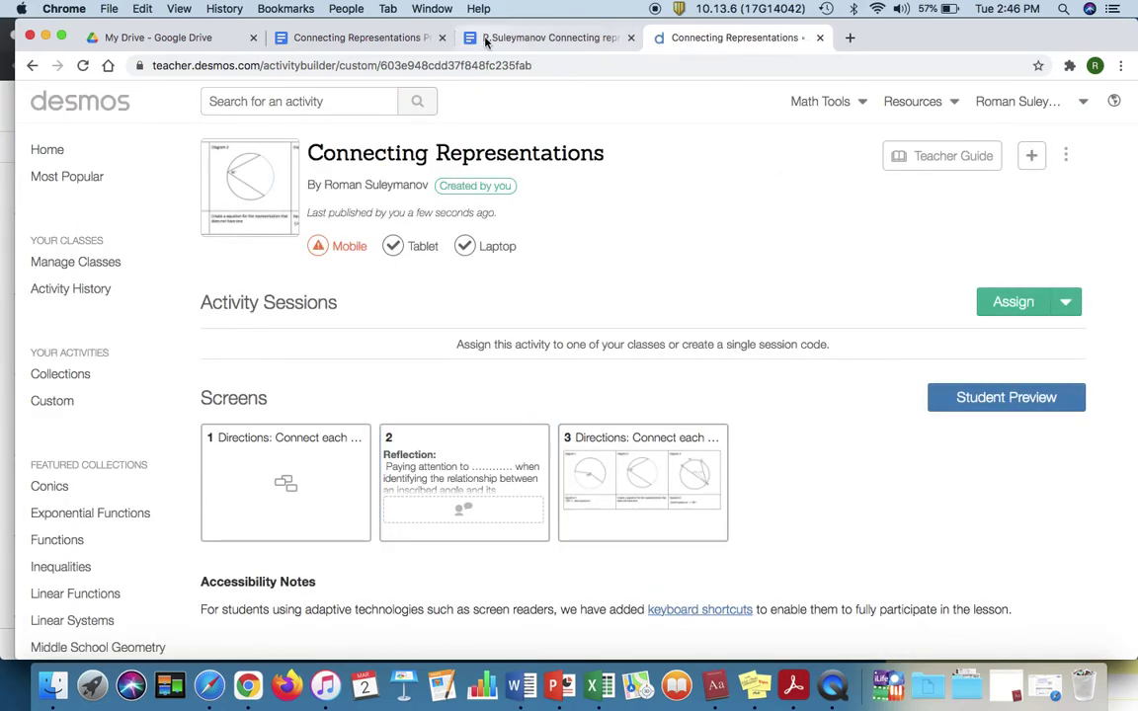
pyautogui.click(481, 64)
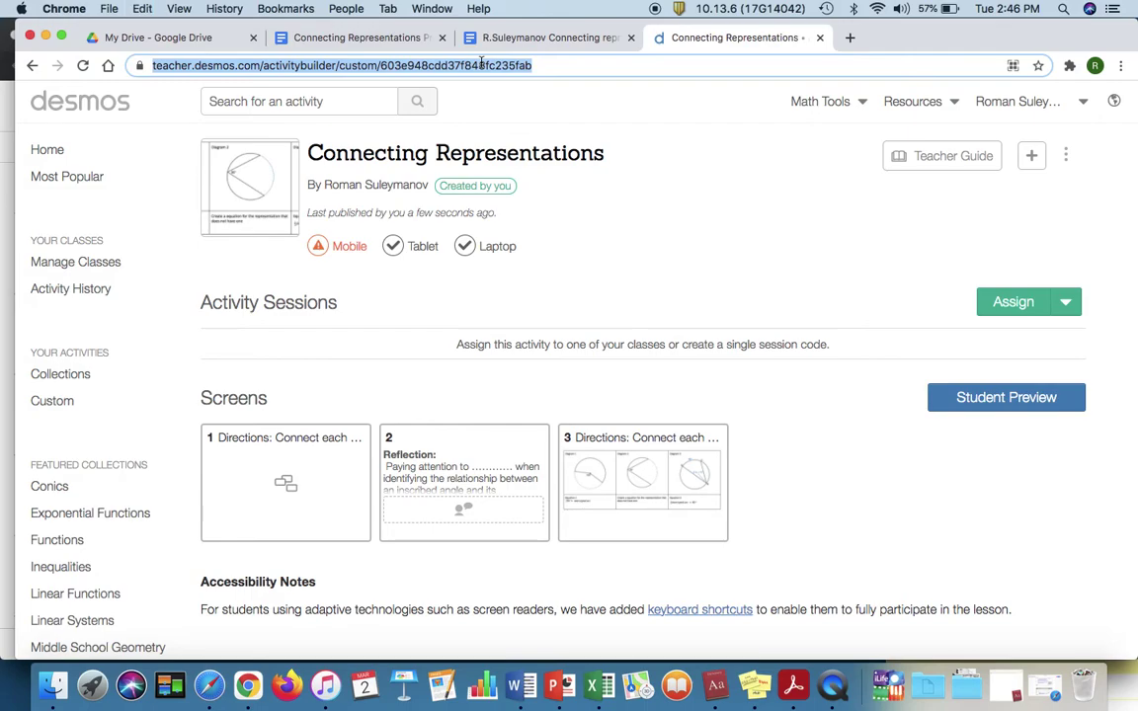
pyautogui.click(514, 43)
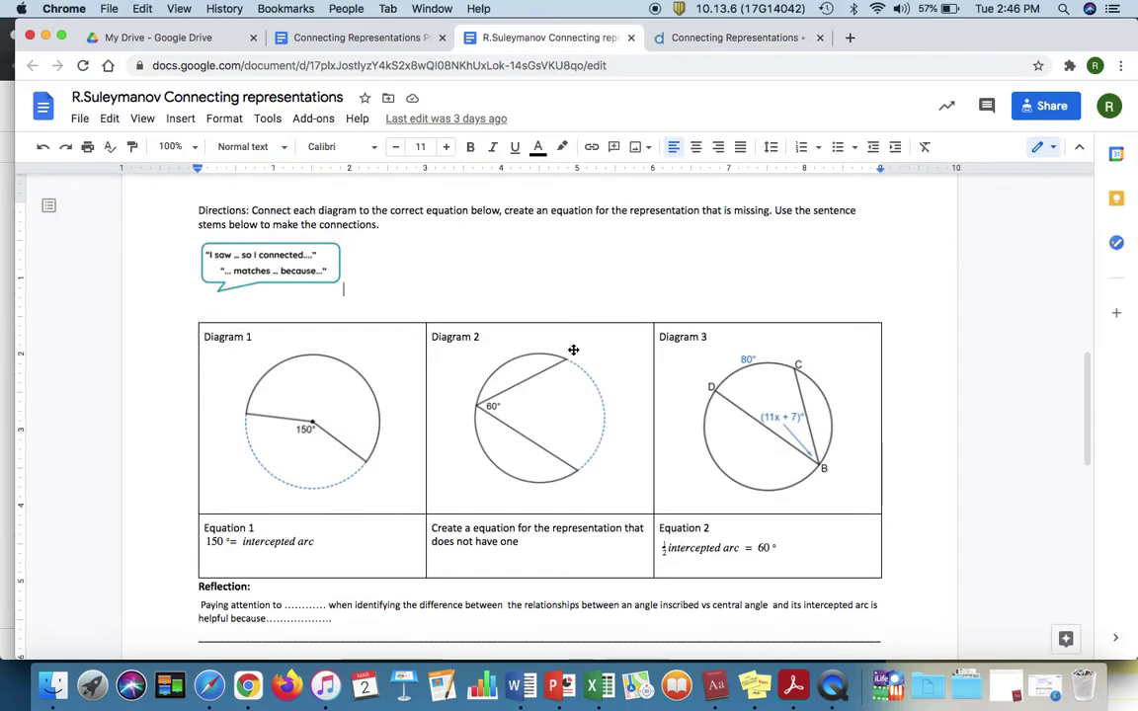
# Step: Return to the worksheet tab and sign back in to Google with the account password
pyautogui.scroll(-5, 573, 346)
pyautogui.scroll(-2, 573, 348)
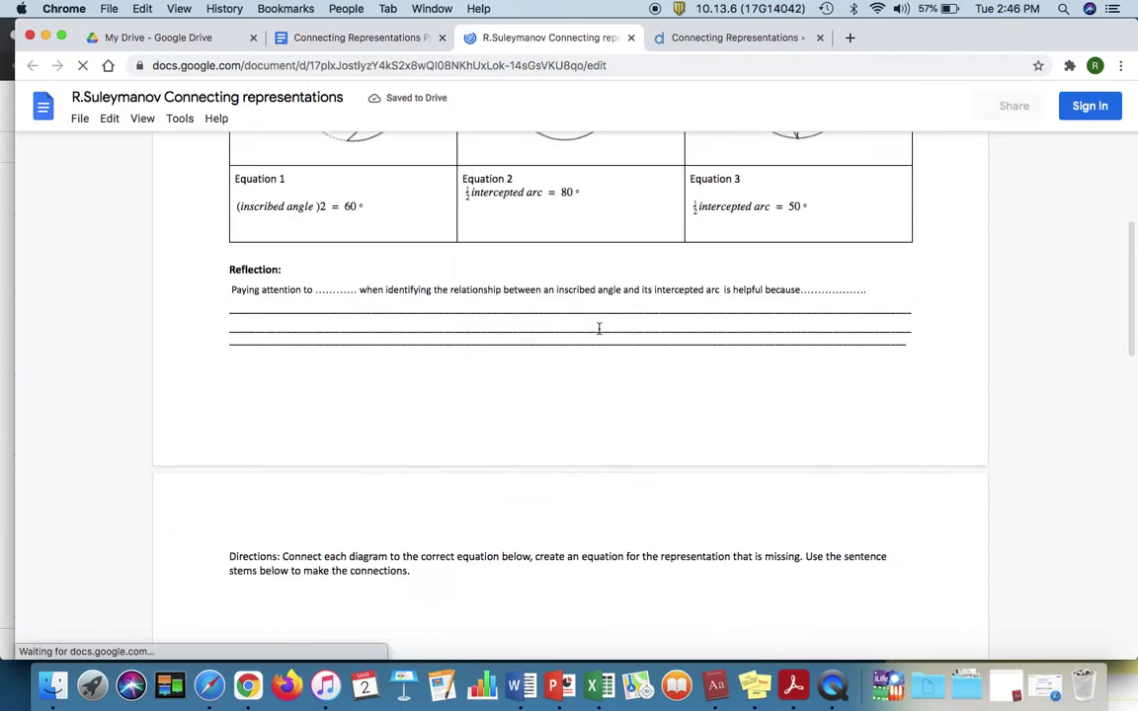
pyautogui.scroll(-4, 599, 329)
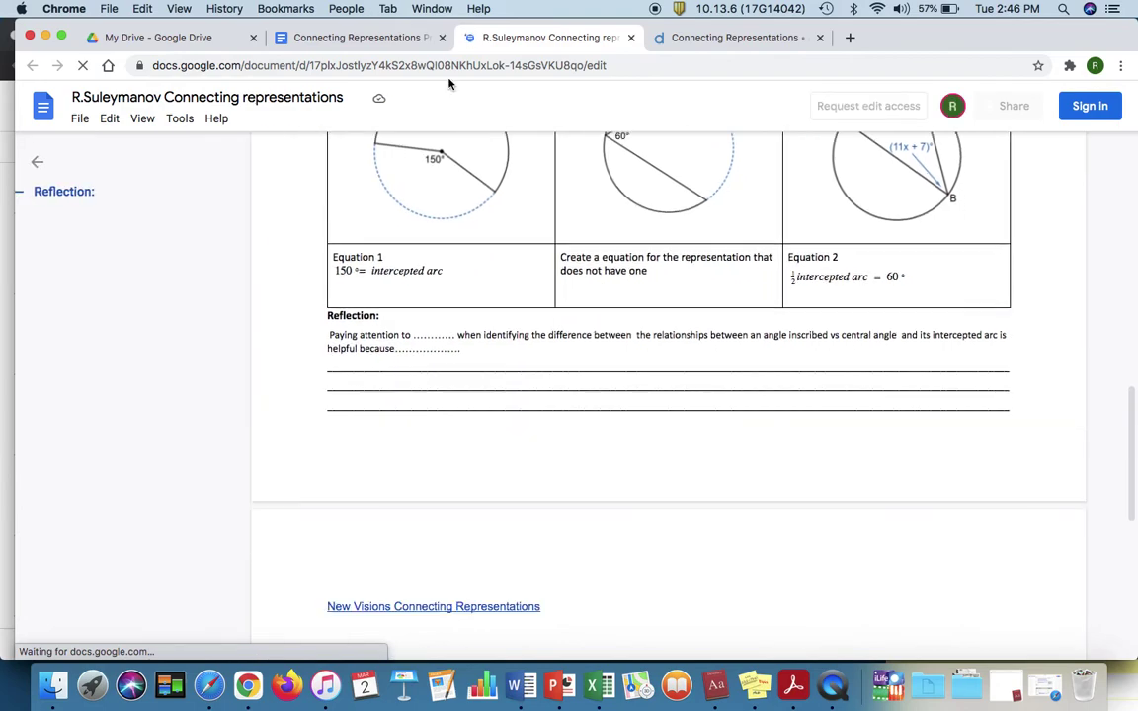
pyautogui.scroll(-3, 697, 315)
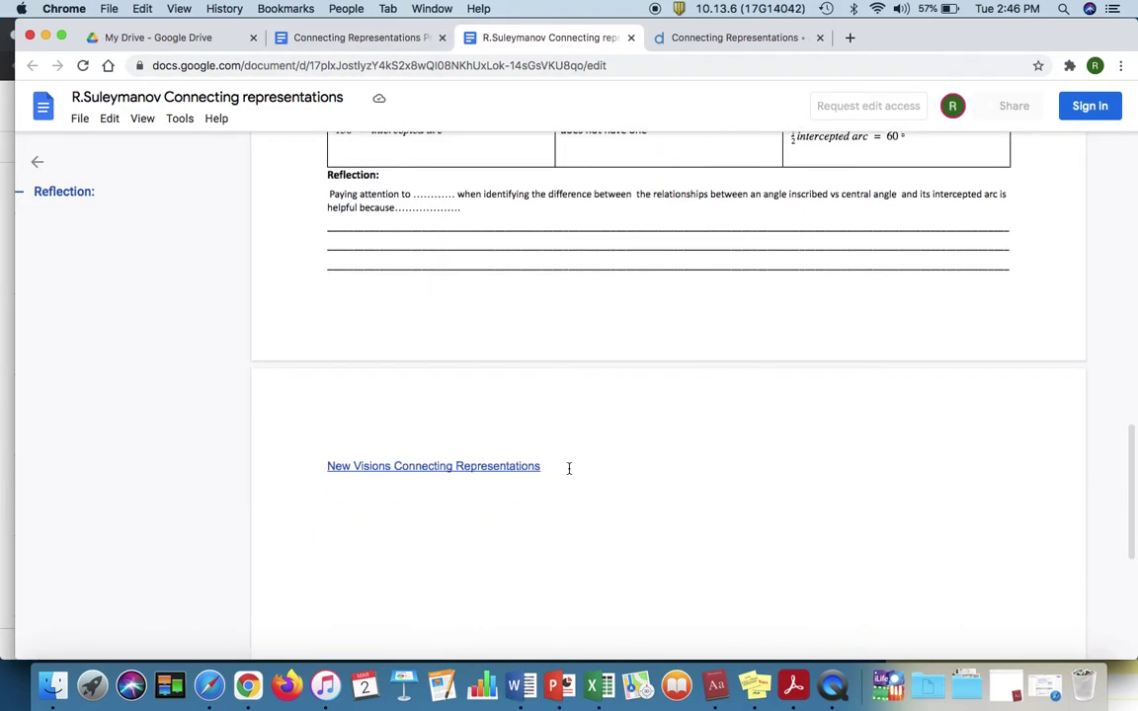
pyautogui.moveTo(368, 38); pyautogui.dragTo(553, 38)
pyautogui.click(365, 37)
pyautogui.click(1094, 99)
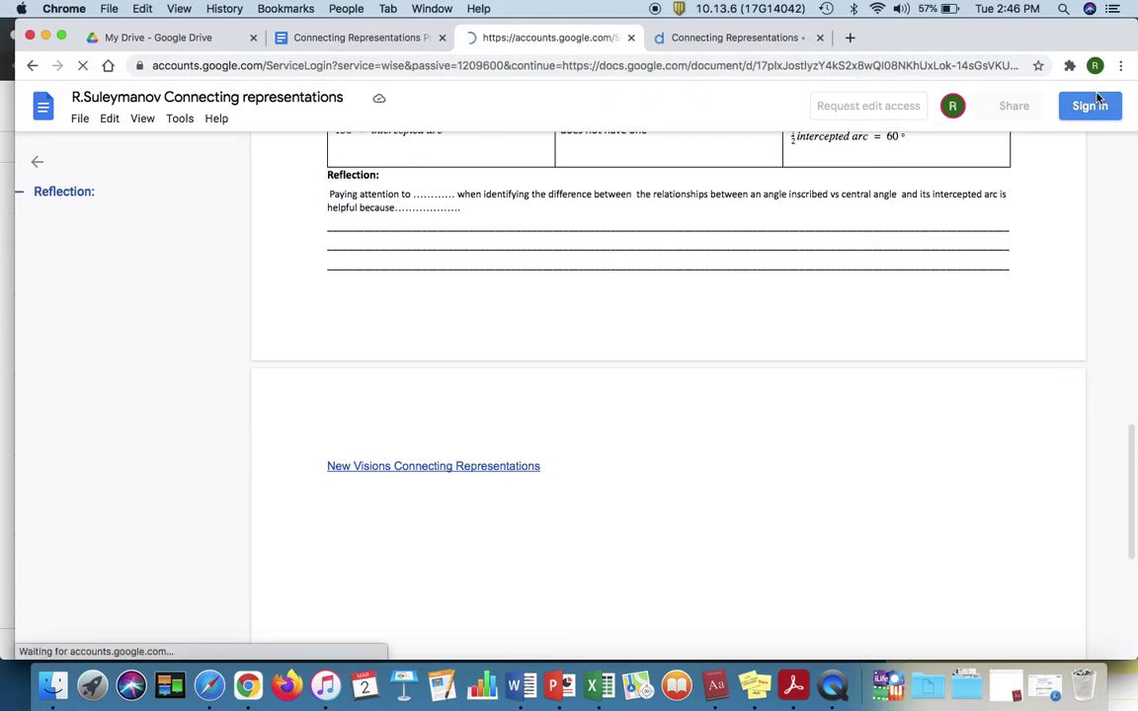
pyautogui.click(692, 387)
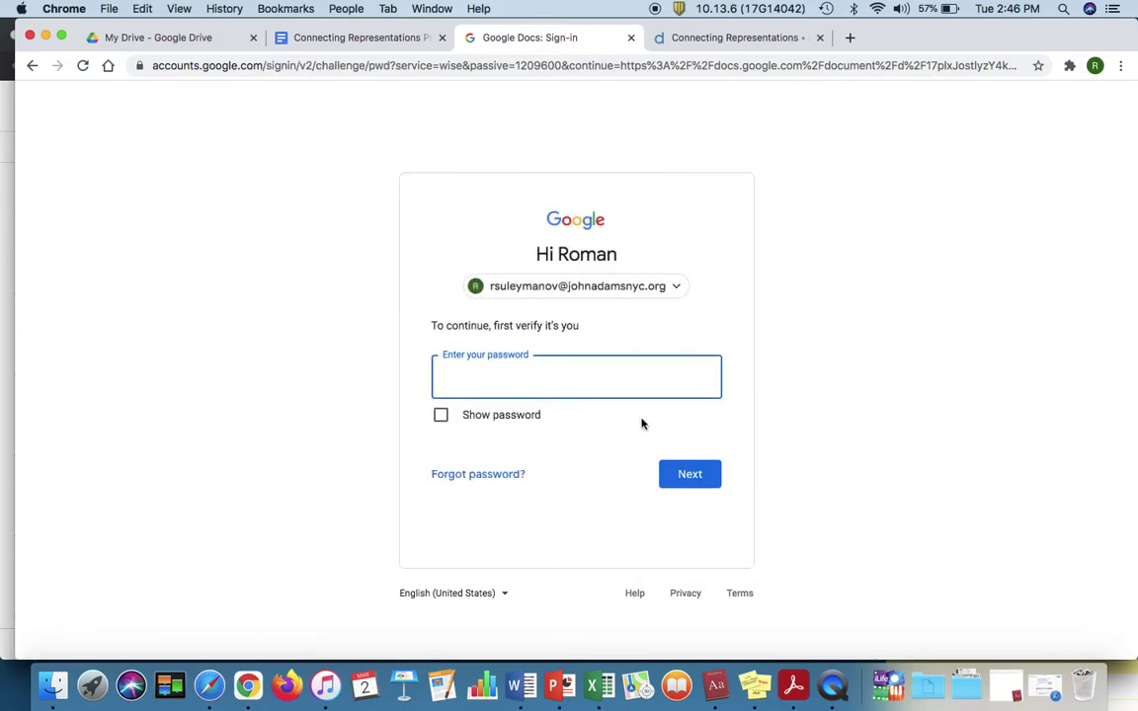
pyautogui.press('Return')
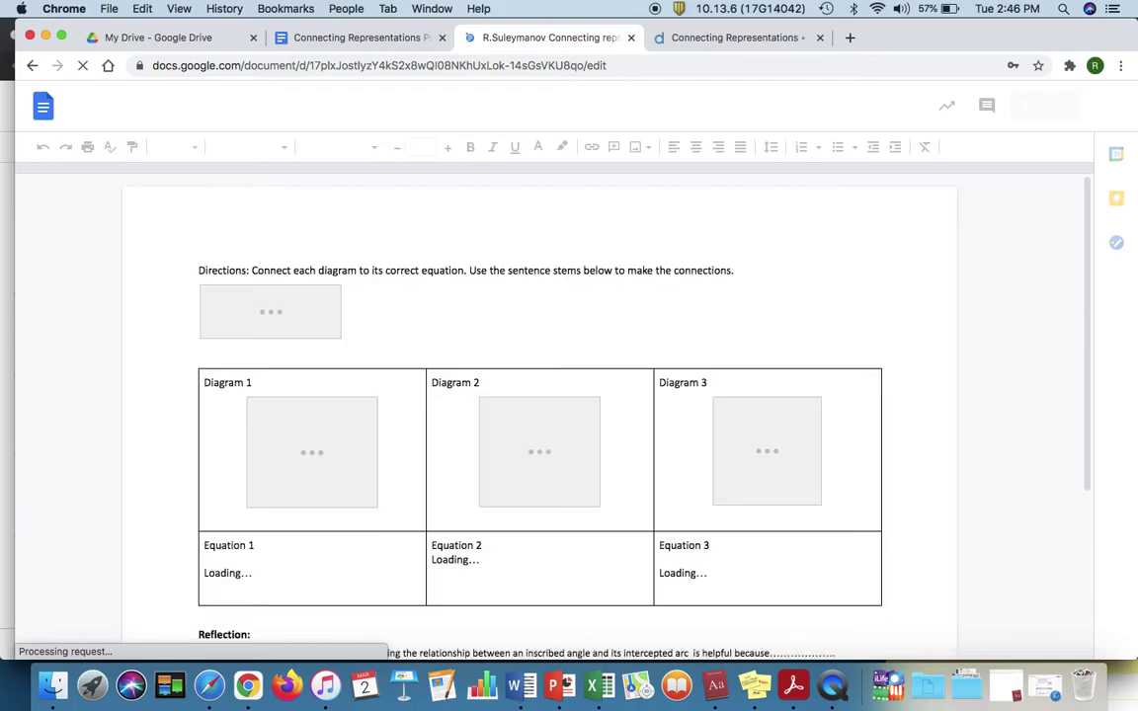
# Step: Type 'Desmos Sample' on the line below the New Visions Connecting Representations link
pyautogui.scroll(-15, 543, 454)
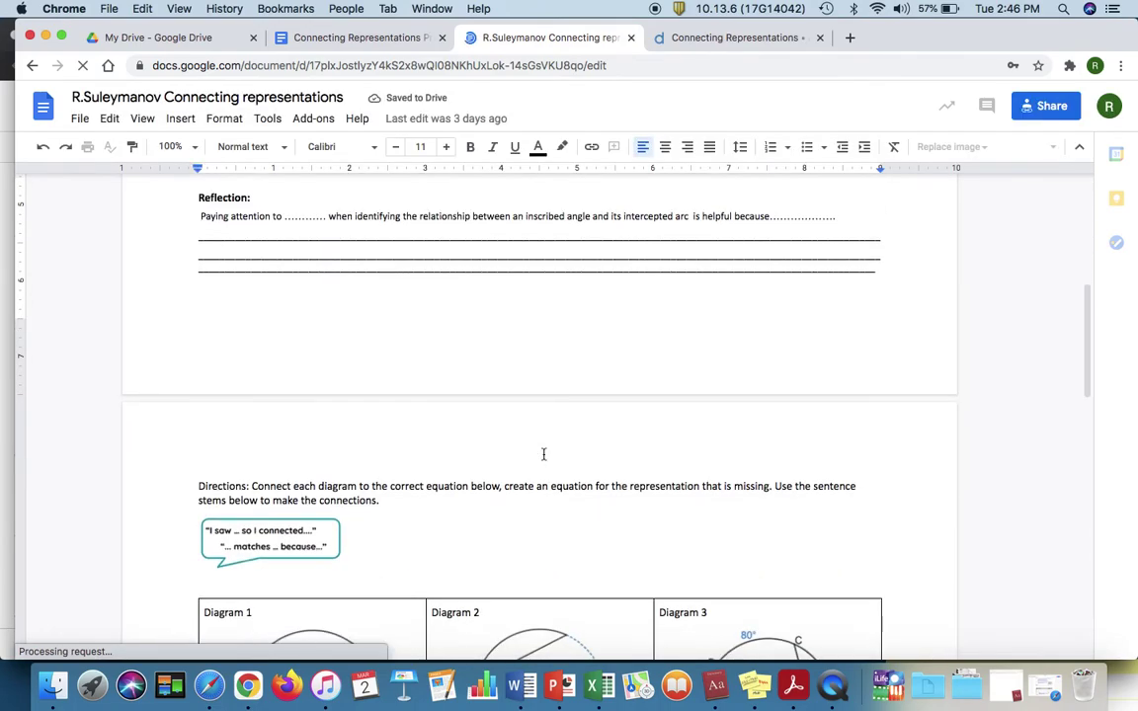
pyautogui.scroll(-5, 543, 454)
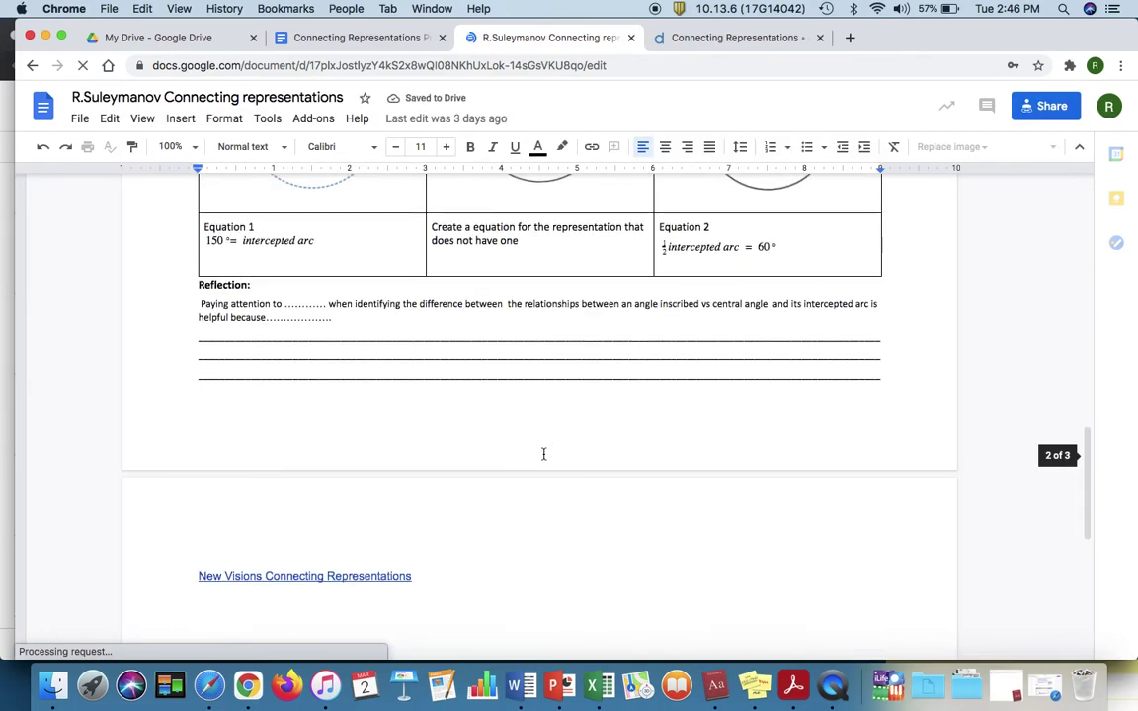
pyautogui.click(321, 546)
pyautogui.click(208, 474)
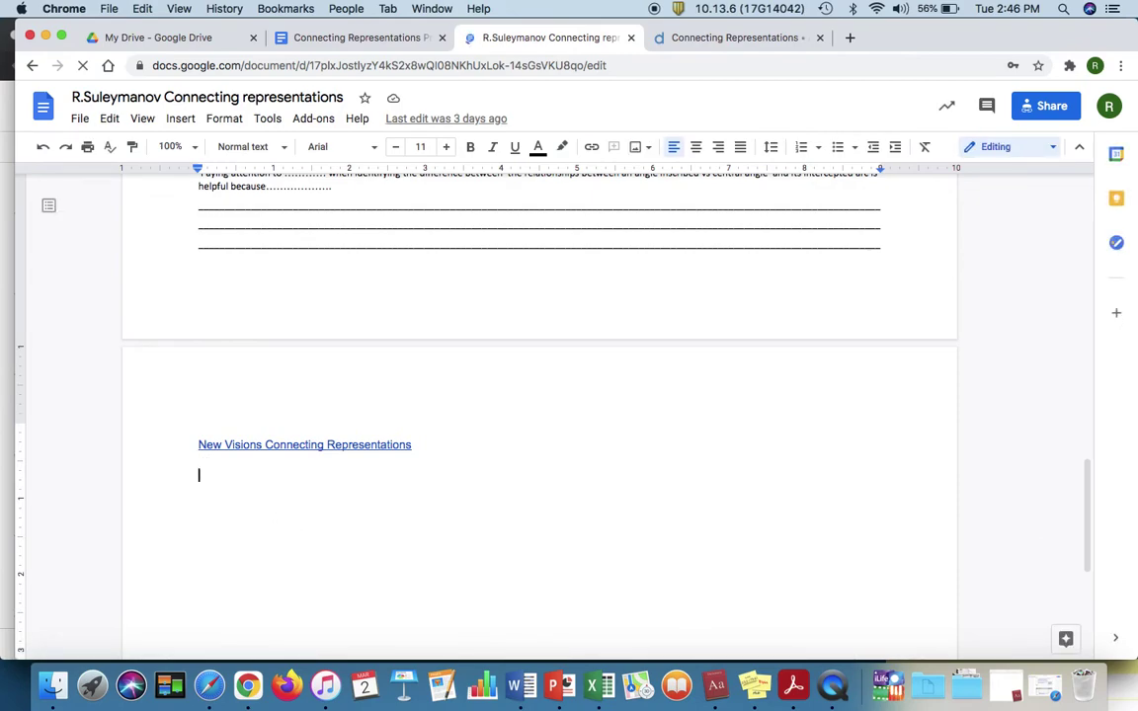
pyautogui.write('Desmos ')
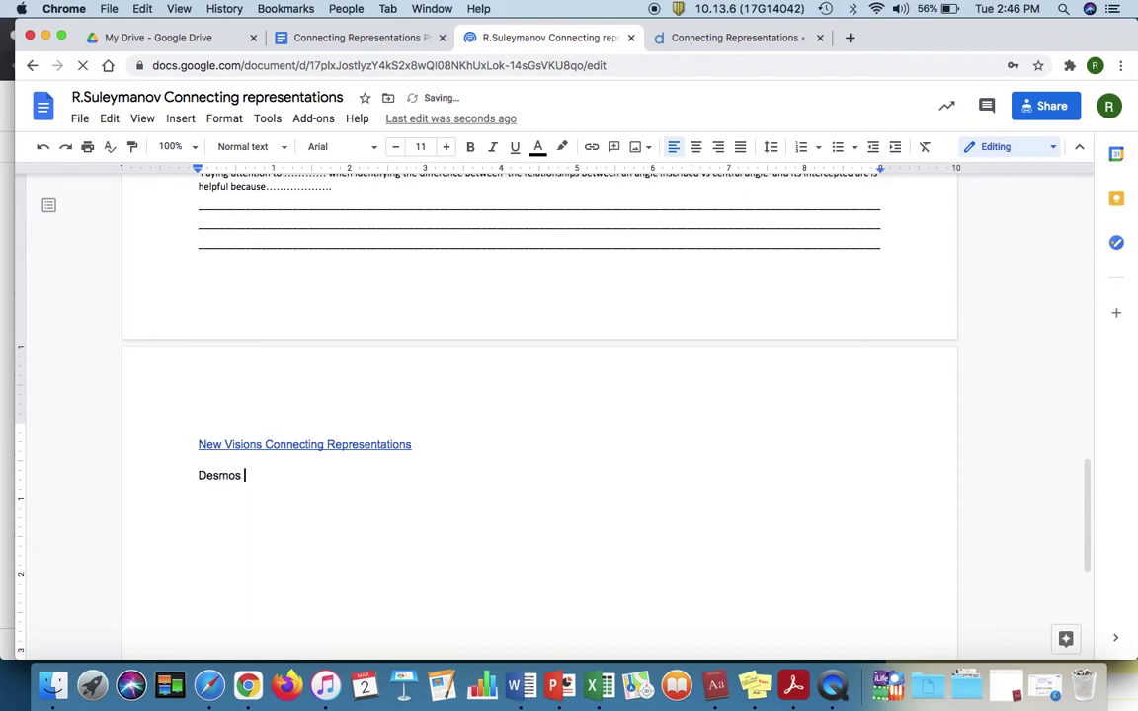
pyautogui.write('Sample')
# Step: Link 'Desmos Sample' to the copied Desmos activity URL via Insert > Link
pyautogui.moveTo(284, 477); pyautogui.dragTo(195, 479)
pyautogui.click(180, 119)
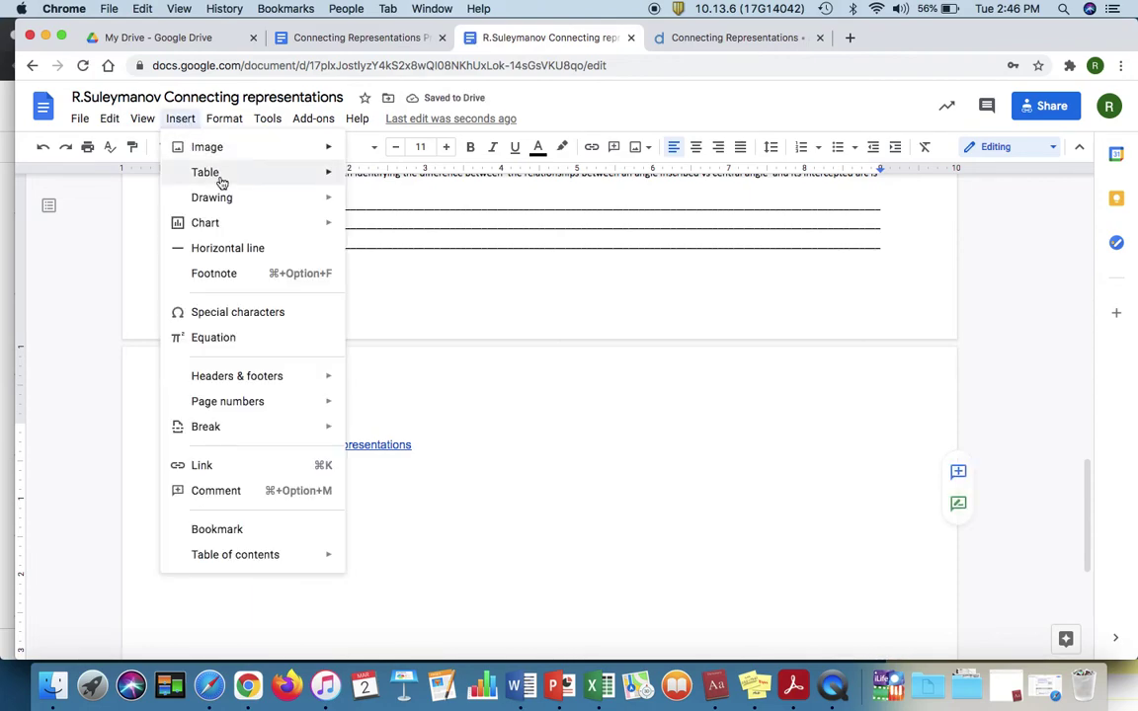
pyautogui.click(241, 466)
pyautogui.press('super+v')
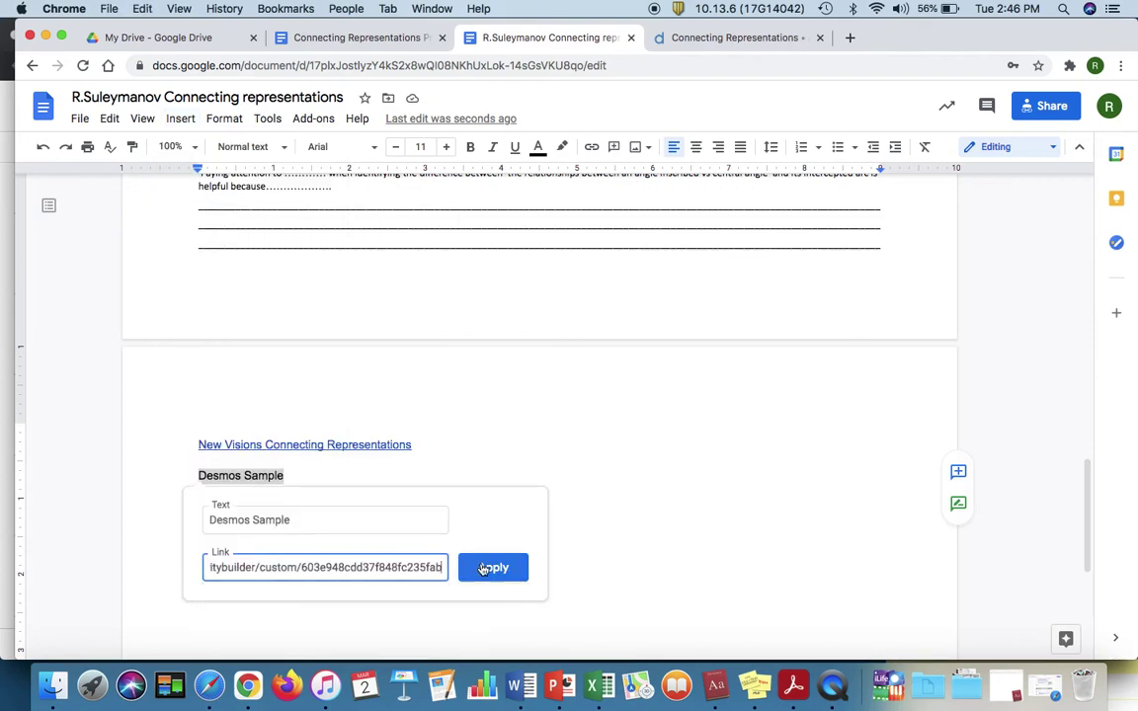
pyautogui.click(493, 567)
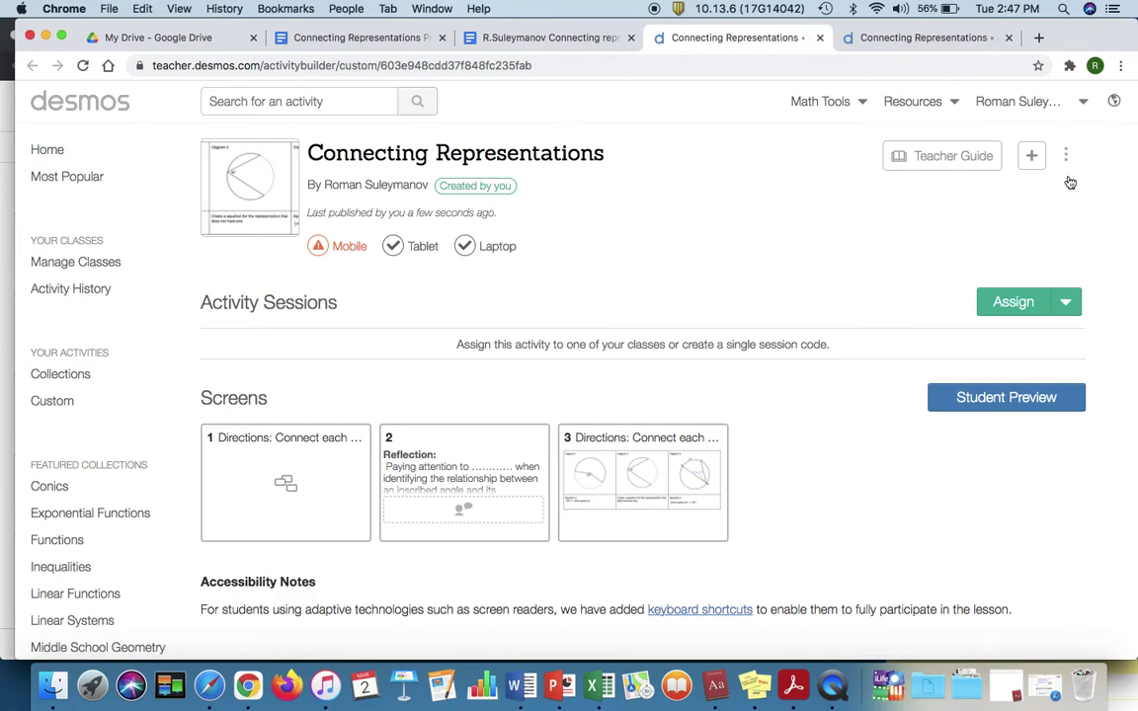
# Step: Duplicate the activity with Copy and edit, then add and delete a blank screen 2
pyautogui.click(1067, 161)
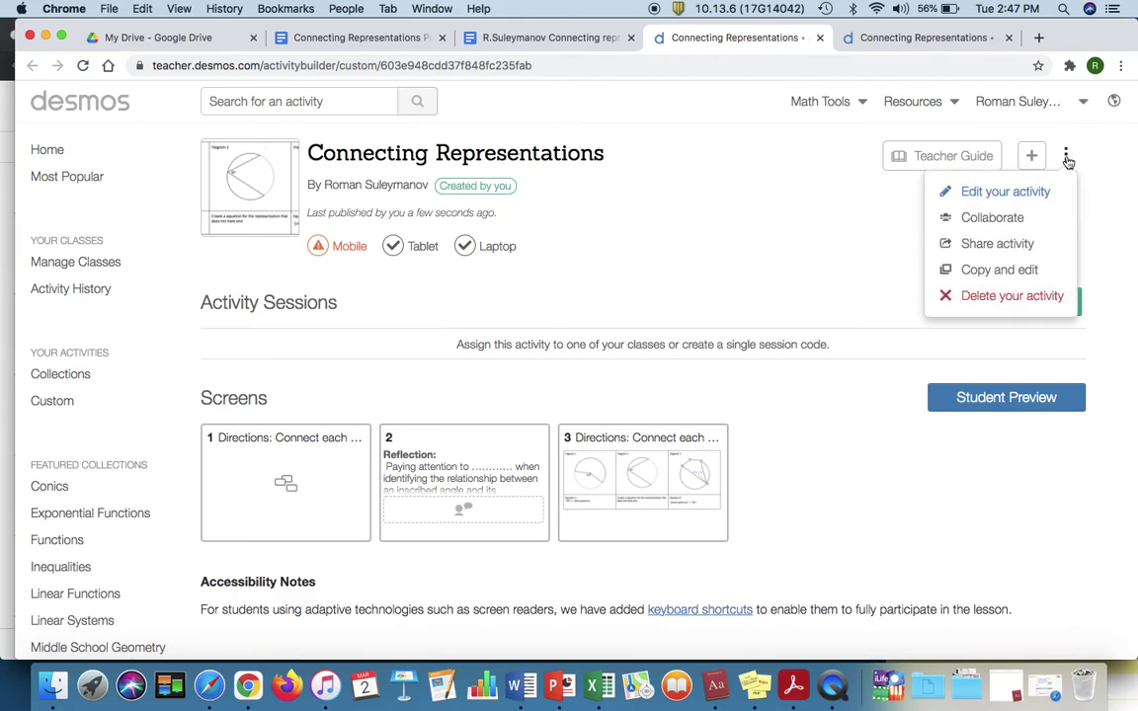
pyautogui.click(995, 271)
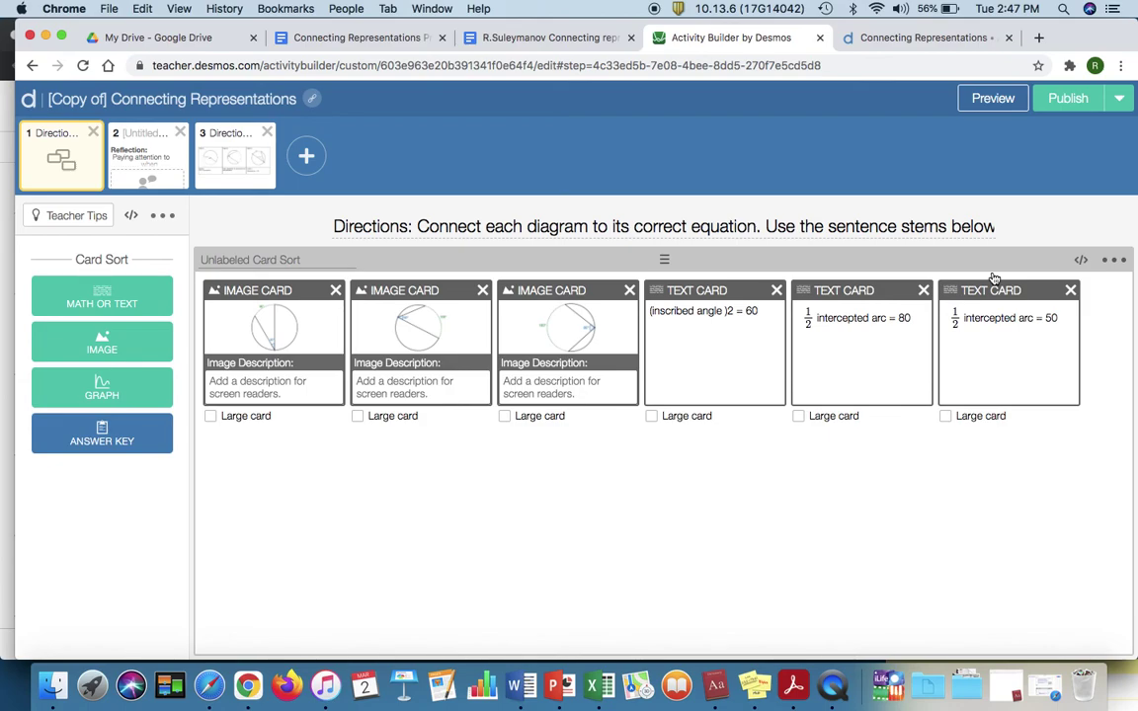
pyautogui.click(301, 161)
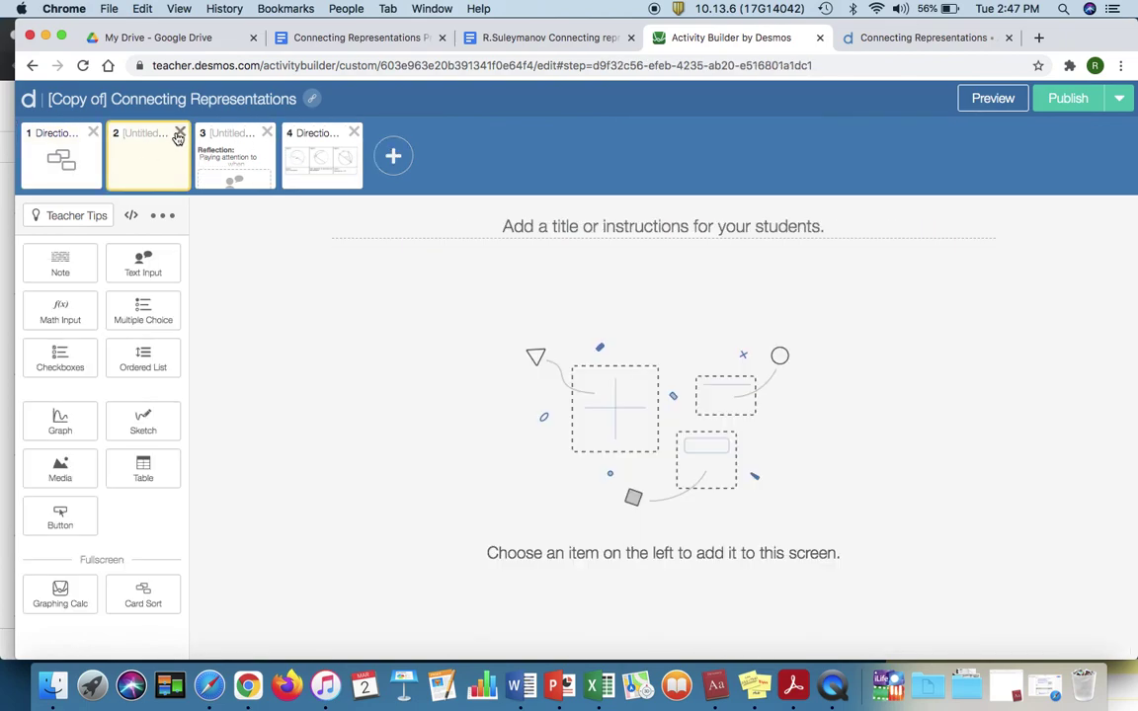
pyautogui.click(179, 133)
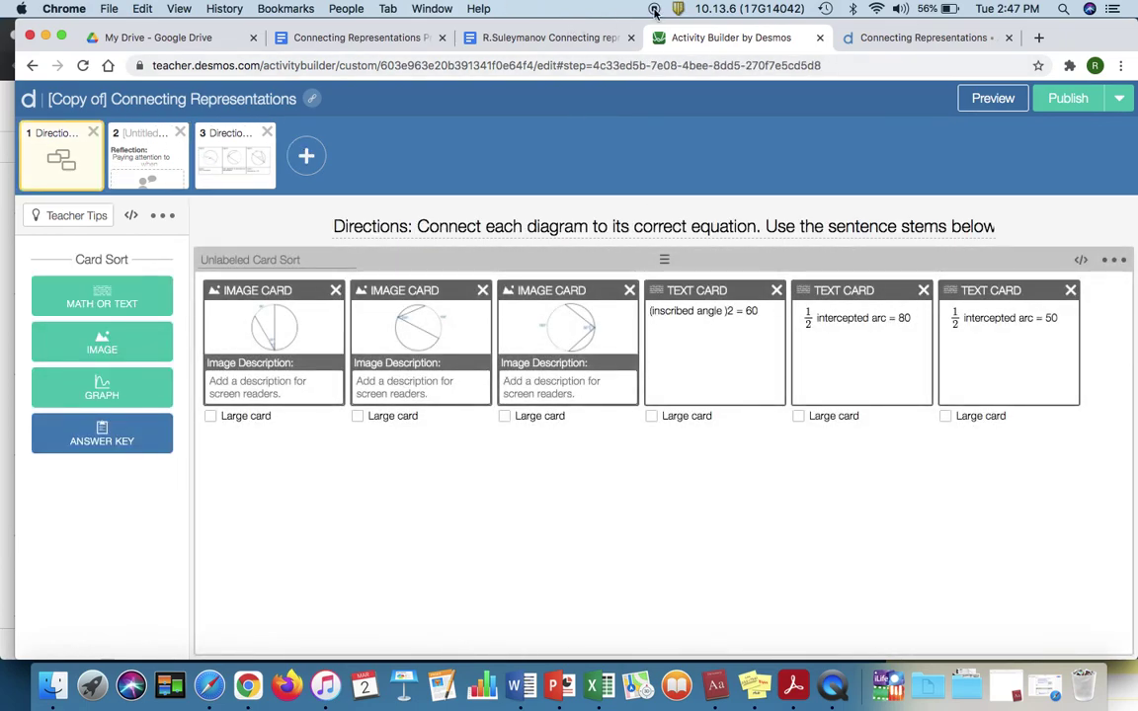